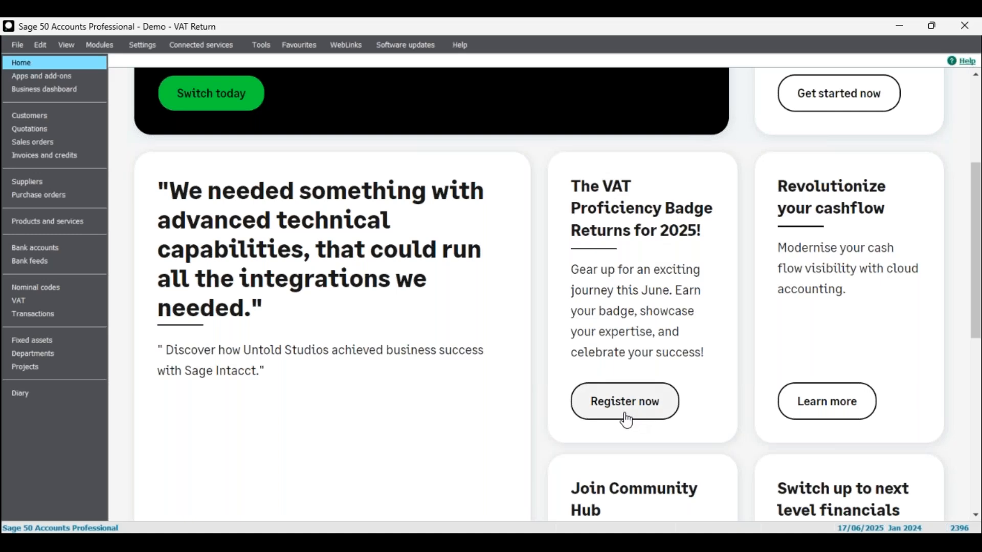
{"action": "scroll", "coordinate": [486, 282], "scroll_direction": "down", "scroll_amount": 4}
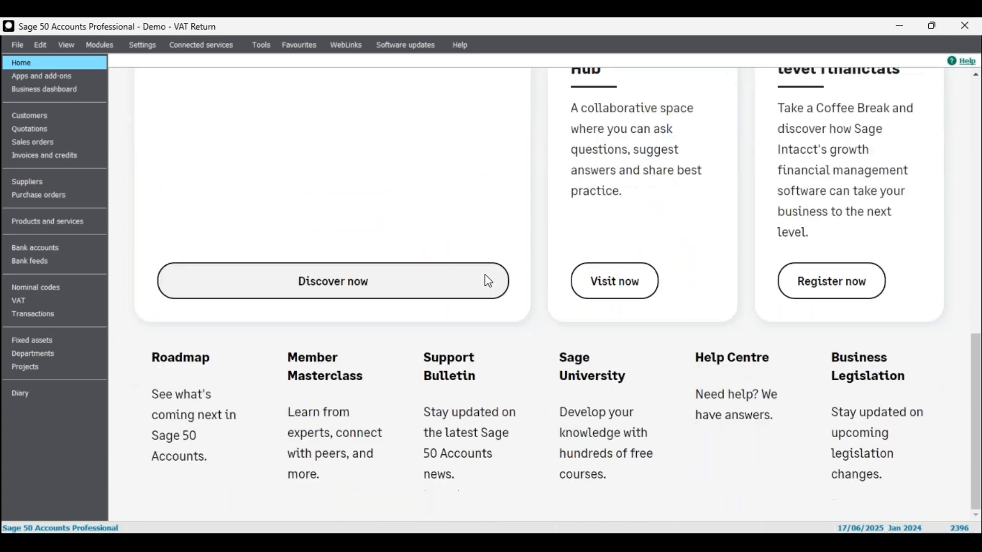
{"action": "scroll", "coordinate": [488, 285], "scroll_direction": "up", "scroll_amount": 8}
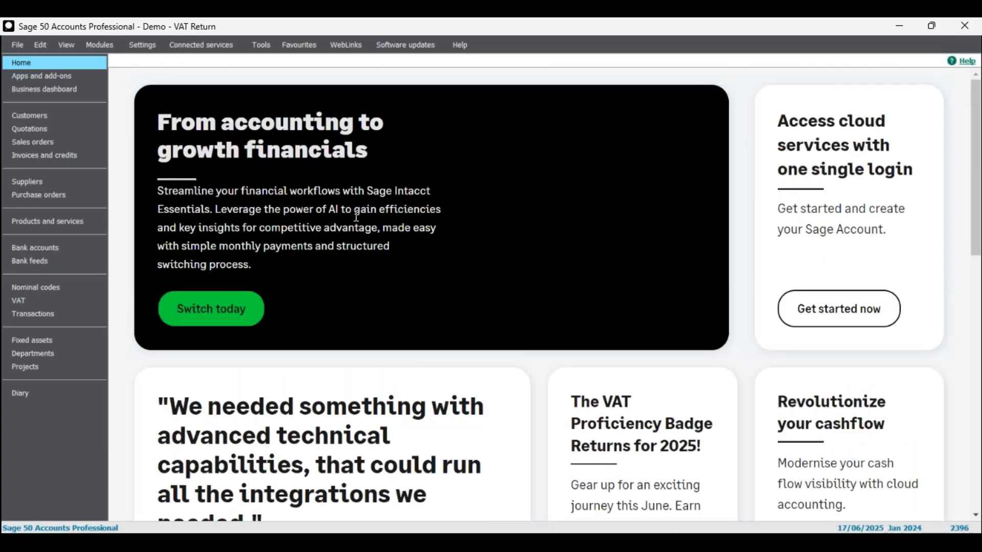
{"action": "scroll", "coordinate": [355, 221], "scroll_direction": "down", "scroll_amount": 4}
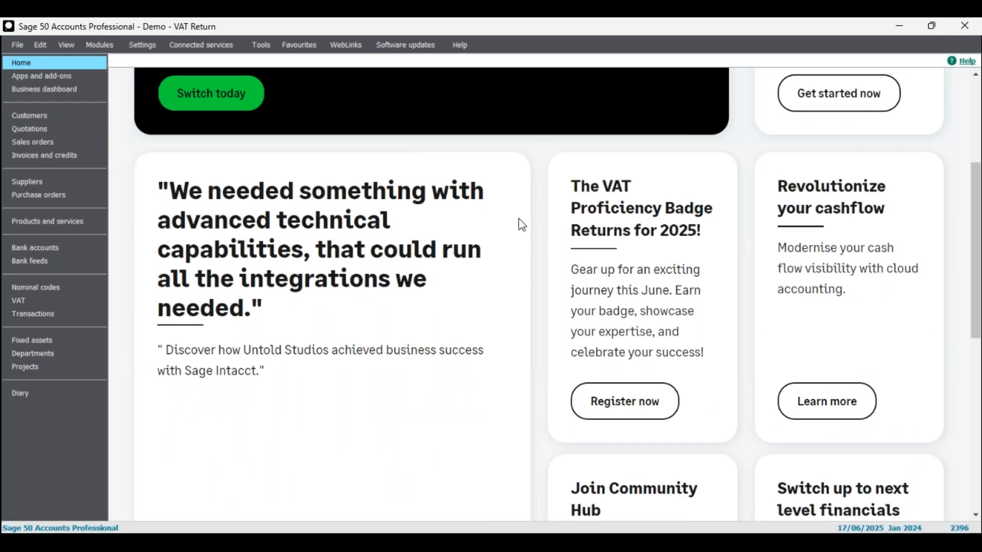
{"action": "scroll", "coordinate": [708, 230], "scroll_direction": "down", "scroll_amount": 4}
{"action": "scroll", "coordinate": [708, 228], "scroll_direction": "up", "scroll_amount": 2}
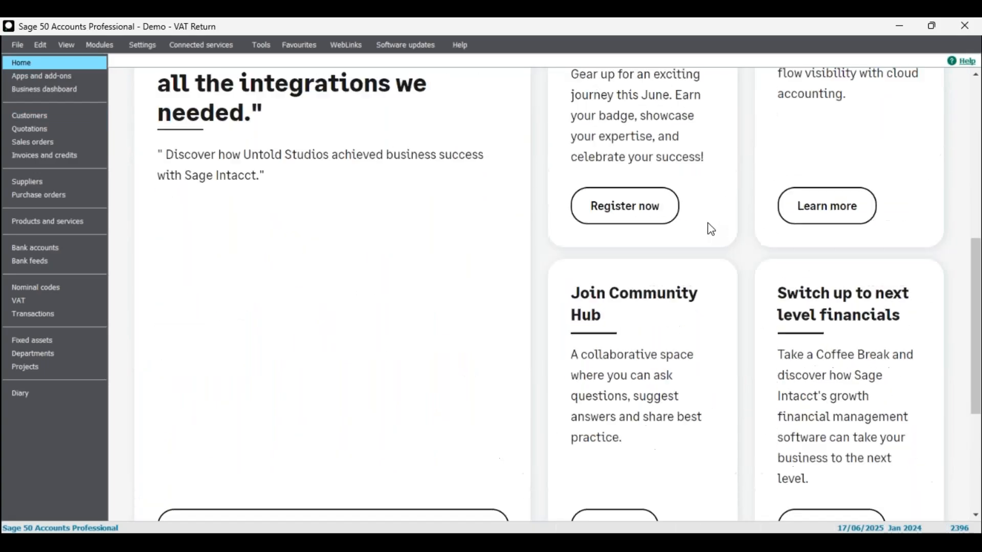
{"action": "scroll", "coordinate": [689, 188], "scroll_direction": "up", "scroll_amount": 3}
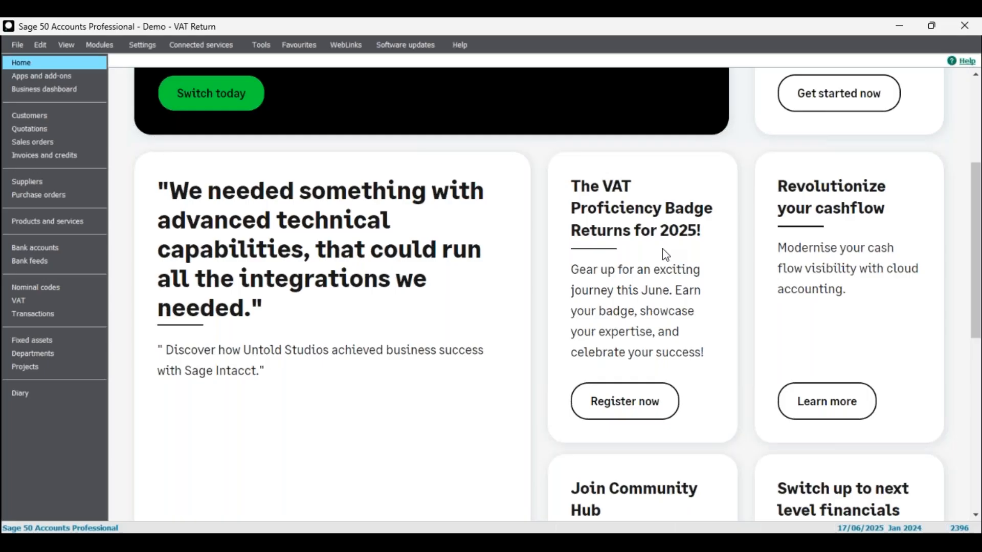
{"action": "mouse_move", "coordinate": [572, 184]}
{"action": "left_mouse_down"}
{"action": "mouse_move", "coordinate": [716, 240]}
{"action": "mouse_move", "coordinate": [578, 192]}
{"action": "left_mouse_up"}
{"action": "left_click", "coordinate": [704, 235]}
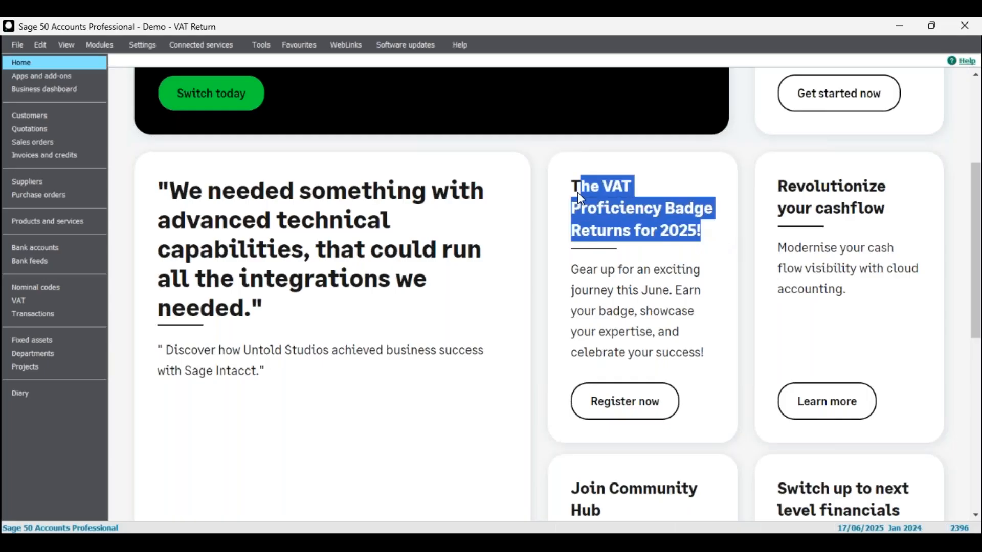
{"action": "left_click", "coordinate": [578, 188]}
{"action": "left_click_drag", "start_coordinate": [652, 207], "coordinate": [552, 182]}
{"action": "left_click", "coordinate": [708, 234]}
{"action": "left_click", "coordinate": [607, 215]}
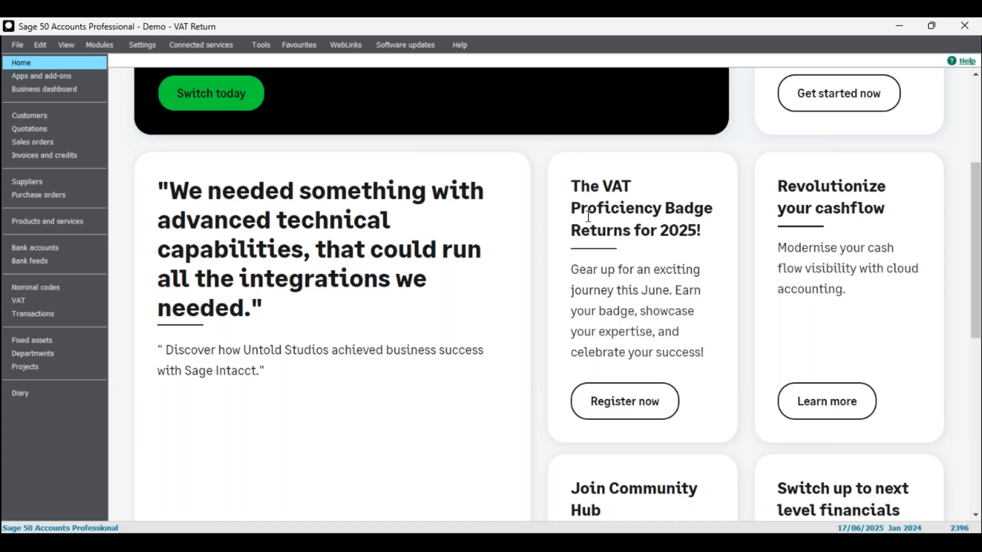
Open Company Preferences from Settings, agree to close other windows, and enter the password
{"action": "left_click", "coordinate": [144, 47]}
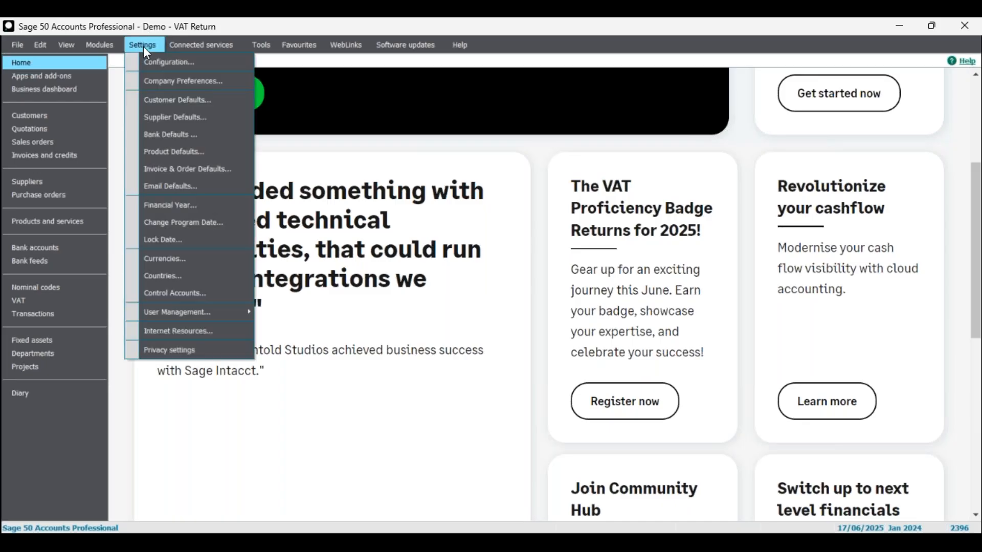
{"action": "left_click", "coordinate": [173, 88]}
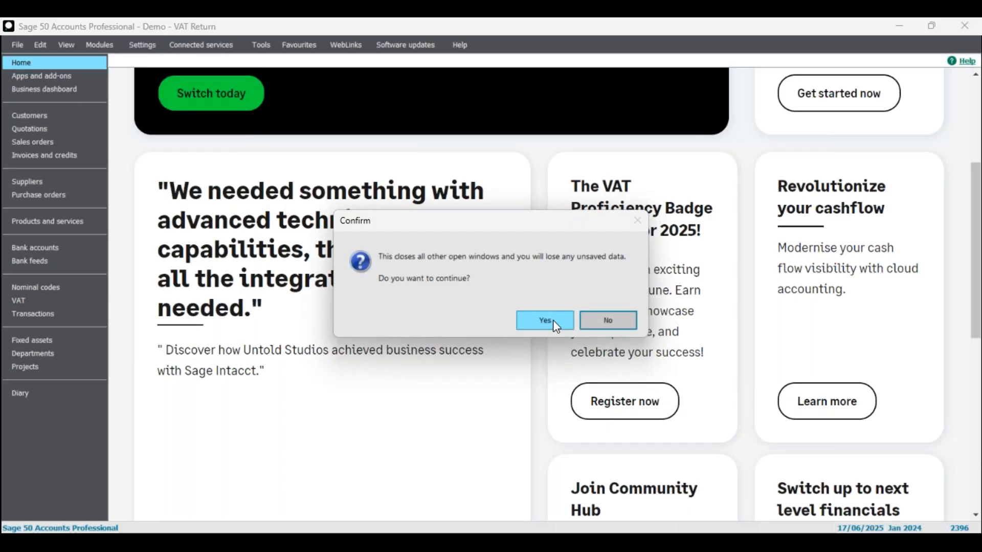
{"action": "left_click", "coordinate": [553, 321]}
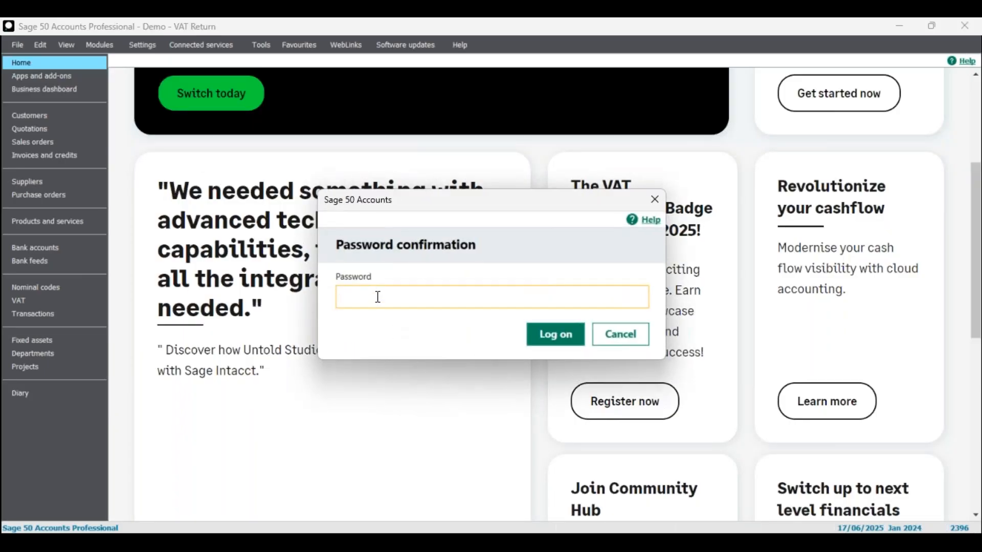
{"action": "type", "text": "••"}
Log on, close the preferences, then reopen Company Preferences and confirm the password again
{"action": "left_click", "coordinate": [557, 337]}
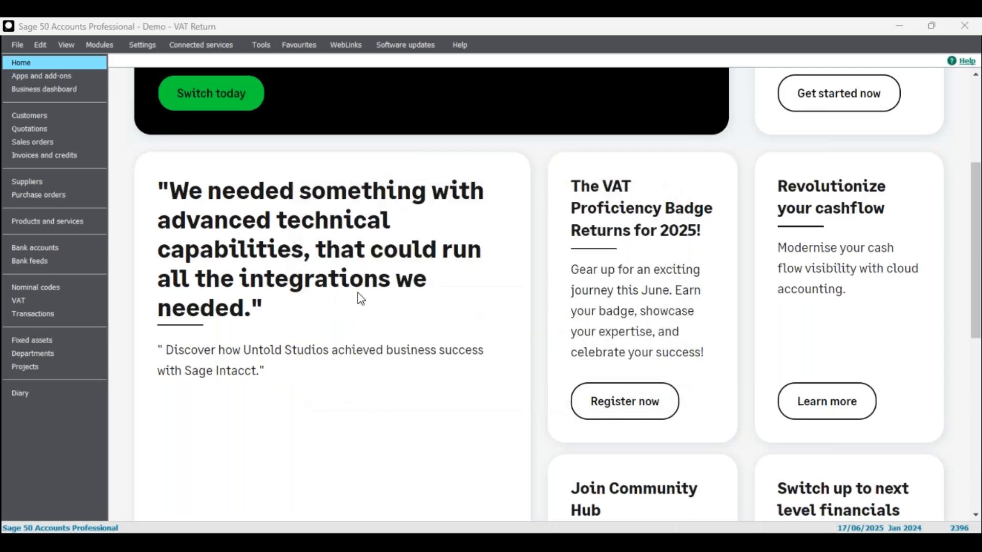
{"action": "left_click_drag", "start_coordinate": [377, 128], "coordinate": [490, 57]}
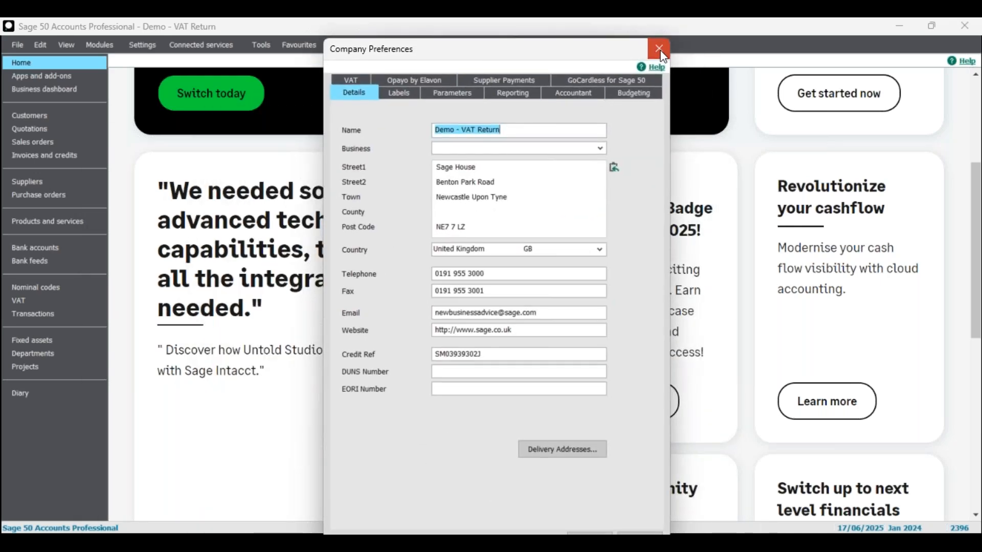
{"action": "left_click", "coordinate": [659, 49]}
{"action": "left_click", "coordinate": [142, 44]}
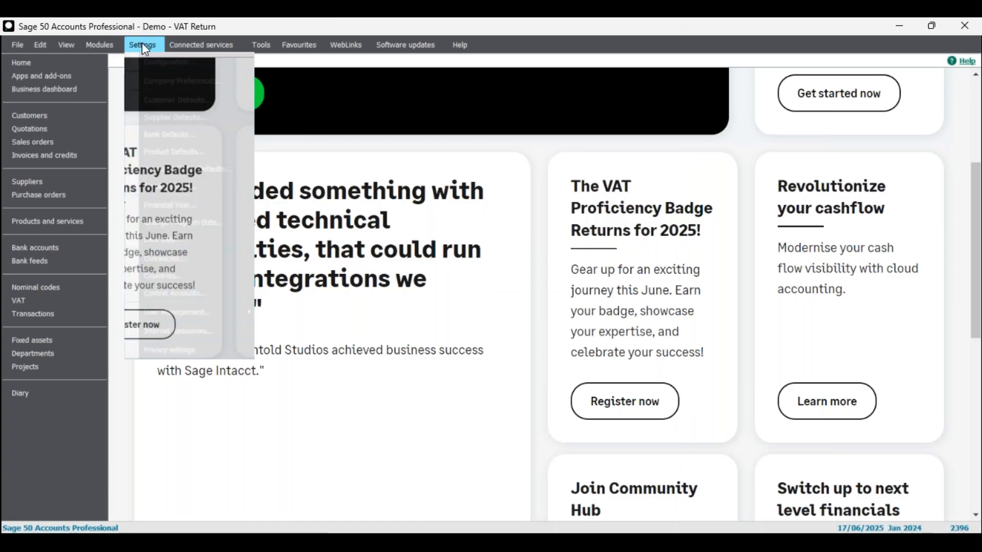
{"action": "left_click", "coordinate": [180, 81]}
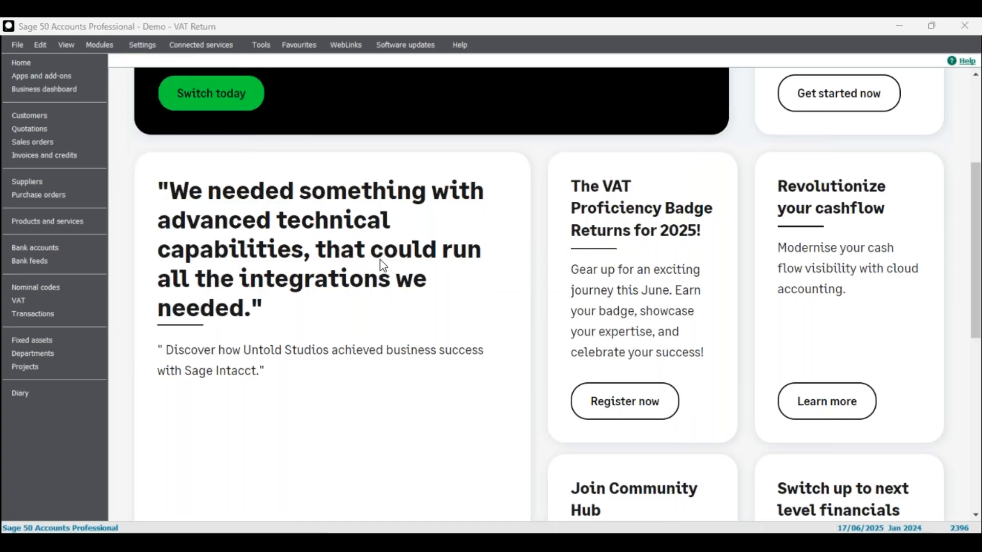
{"action": "type", "text": "**"}
{"action": "key", "text": "Return"}
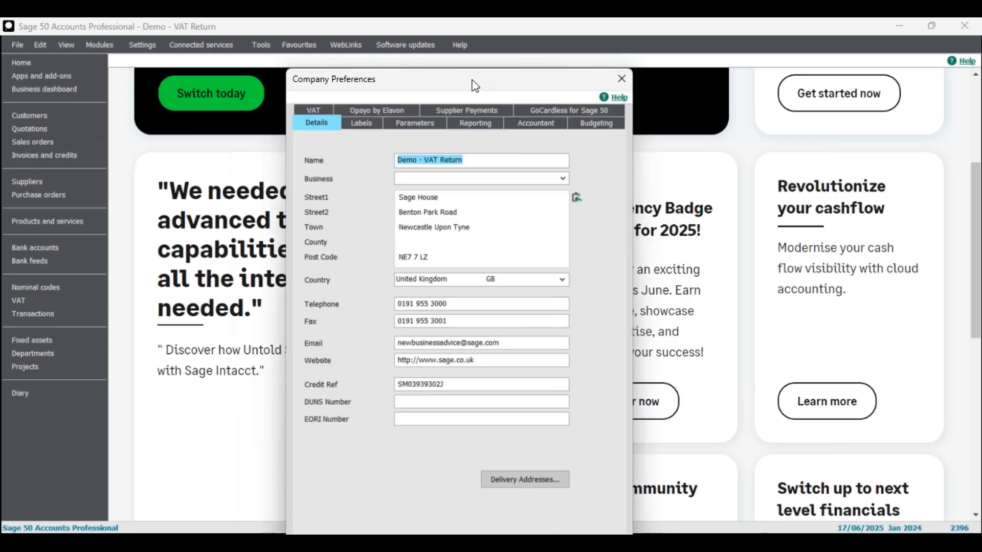
Replace the company name 'Demo - VAT Return' with 'Testy Test Test' and save it
{"action": "left_click_drag", "start_coordinate": [468, 81], "coordinate": [532, 57]}
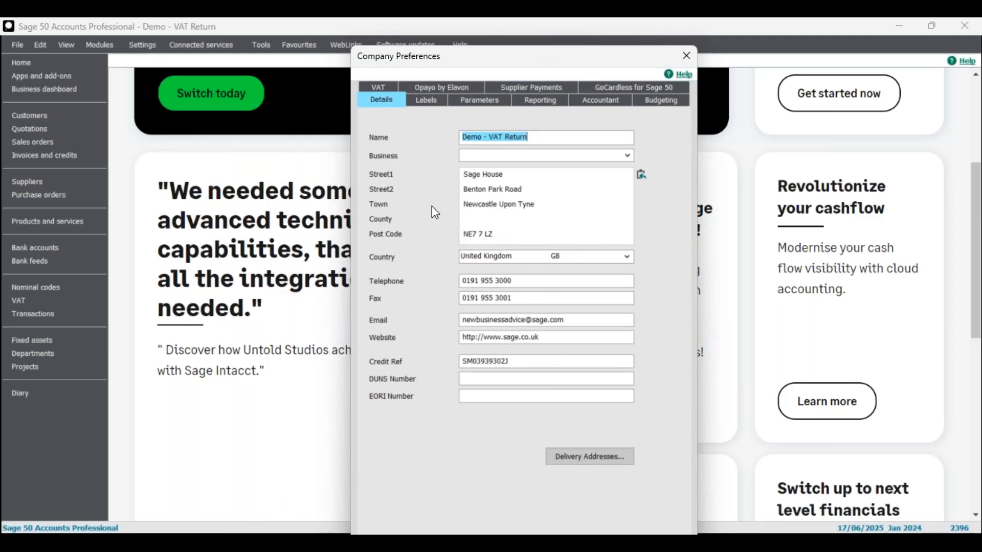
{"action": "left_click_drag", "start_coordinate": [543, 140], "coordinate": [395, 149]}
{"action": "key", "text": "ctrl+c"}
{"action": "key", "text": "BackSpace"}
{"action": "type", "text": "Testy Test Te"}
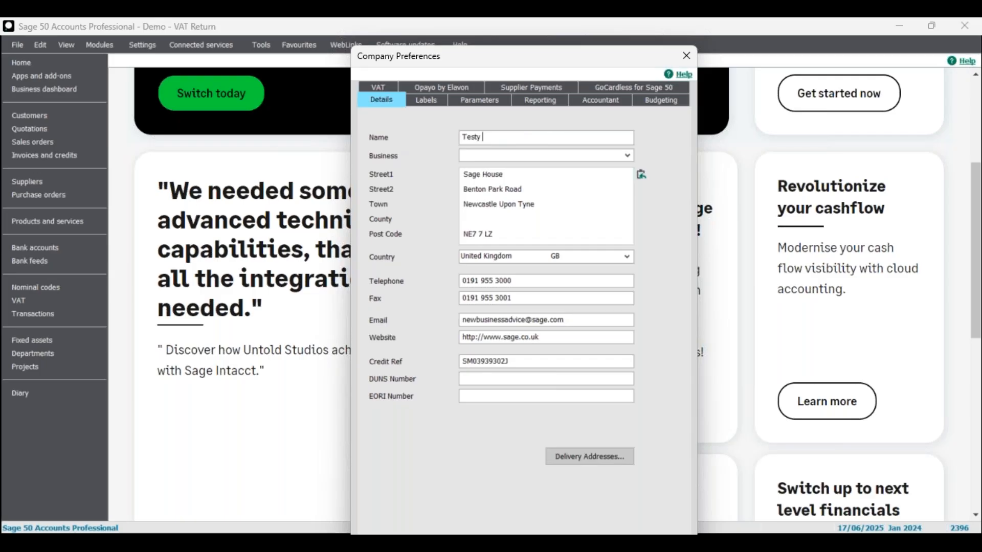
{"action": "type", "text": "st"}
{"action": "left_click_drag", "start_coordinate": [514, 62], "coordinate": [473, 51]}
{"action": "left_click", "coordinate": [576, 532]}
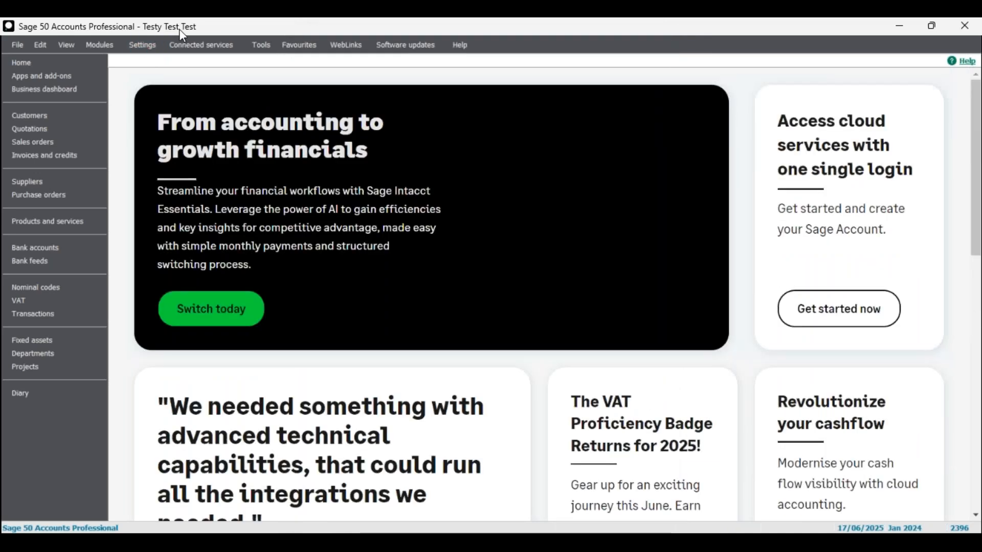
Reopen Company Preferences with the password, paste back 'Demo - VAT Return' as the name, and save
{"action": "left_click", "coordinate": [143, 47]}
{"action": "left_click", "coordinate": [192, 81]}
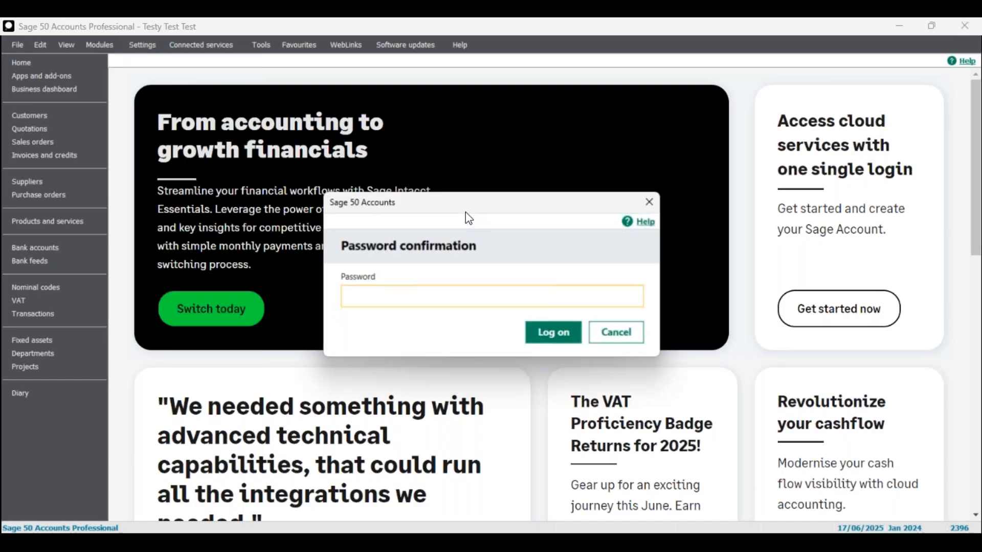
{"action": "type", "text": "••"}
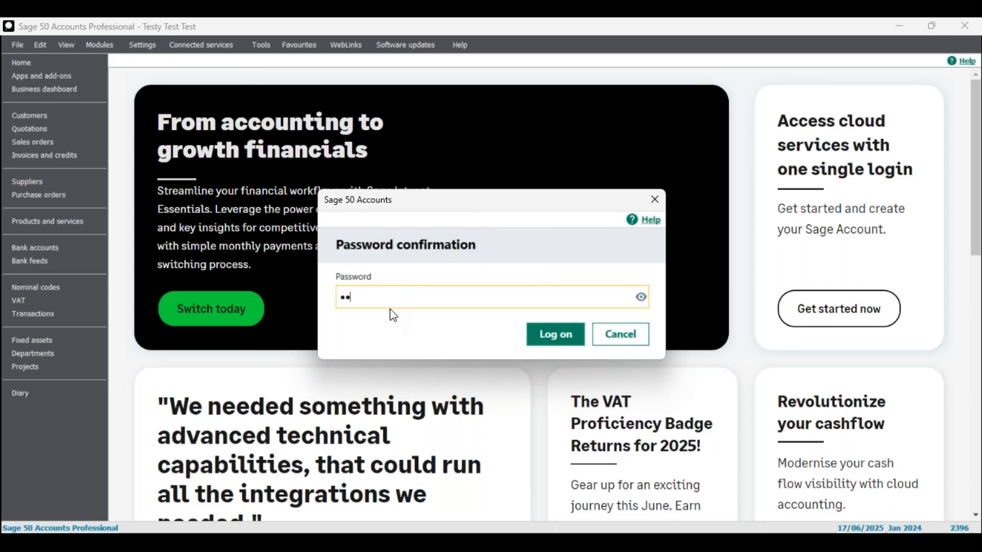
{"action": "left_click", "coordinate": [565, 339]}
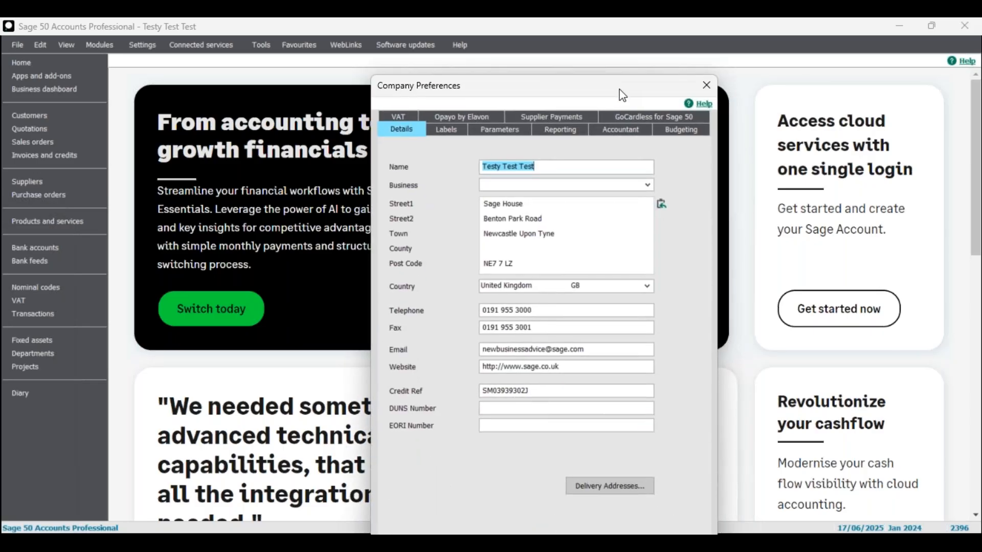
{"action": "key", "text": "ctrl+v"}
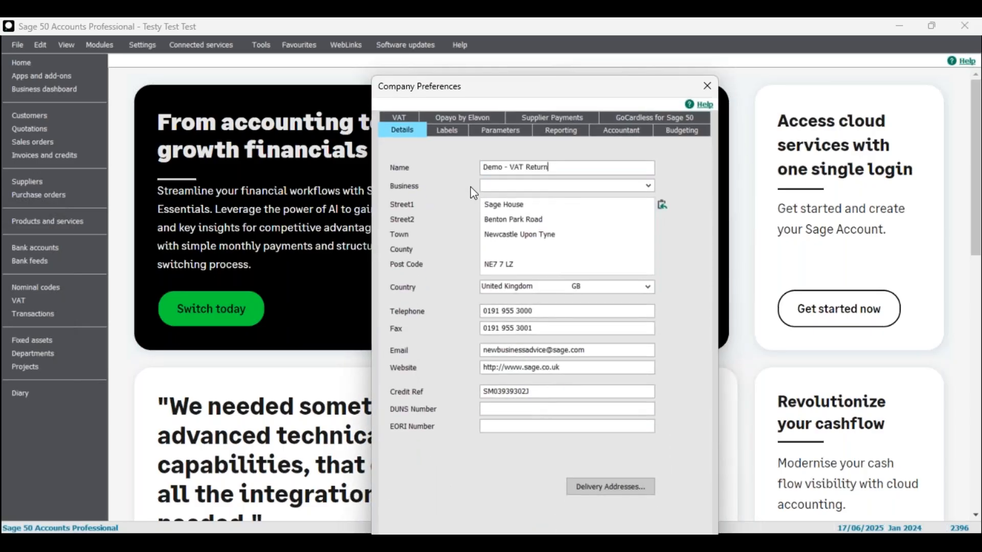
{"action": "left_click_drag", "start_coordinate": [583, 96], "coordinate": [550, 49]}
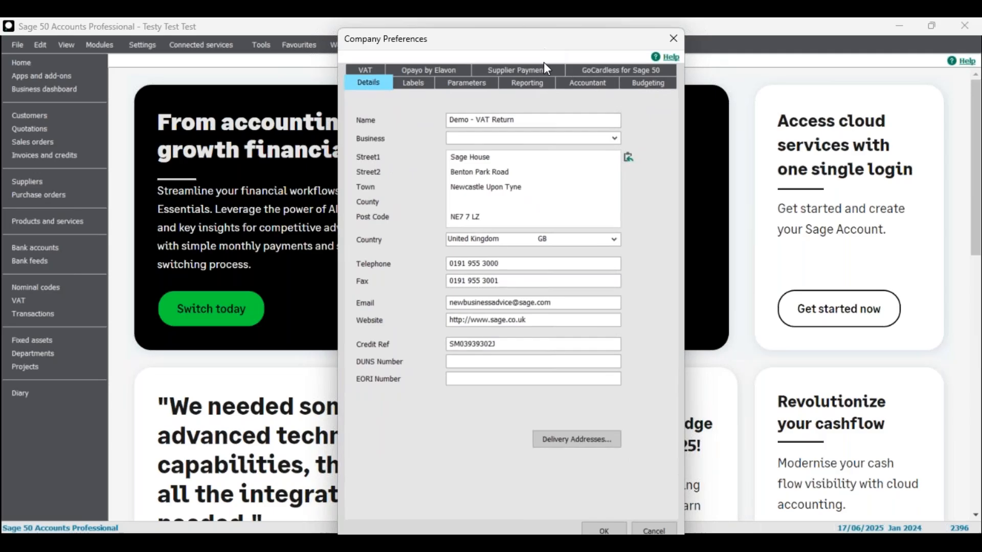
{"action": "left_click", "coordinate": [607, 531]}
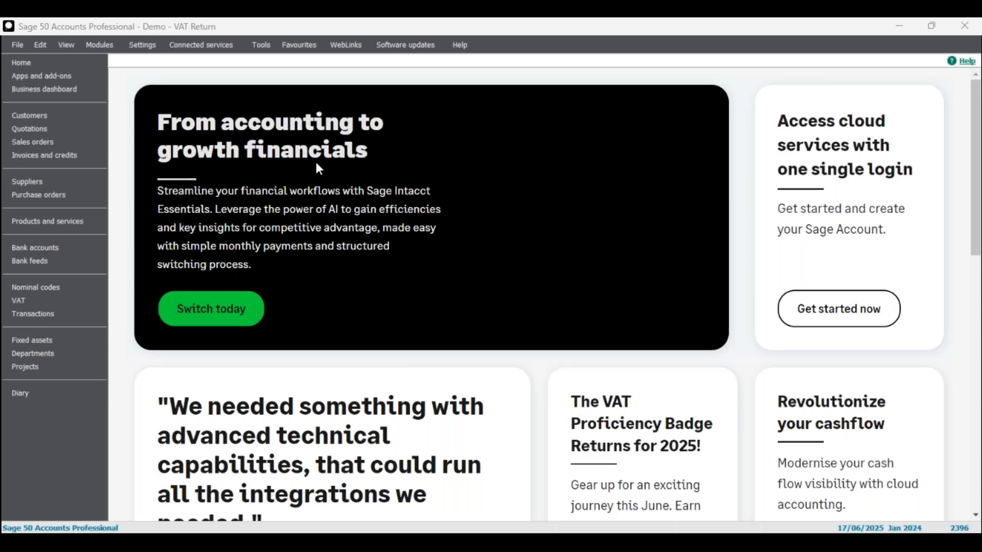
Log on and look over the Details tab's business type, EORI Number and Credit Ref fields
{"action": "type", "text": "••"}
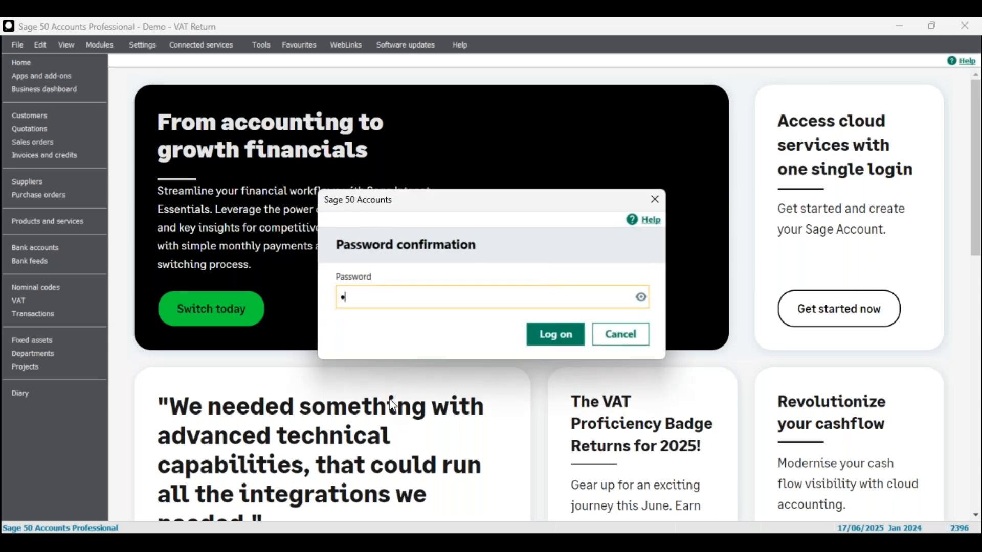
{"action": "left_click", "coordinate": [553, 336]}
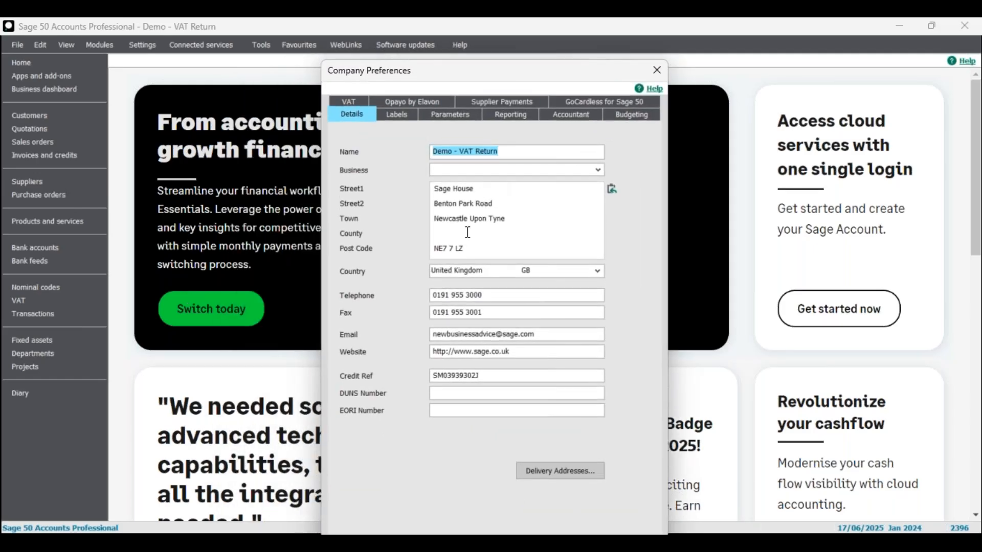
{"action": "left_click", "coordinate": [490, 170]}
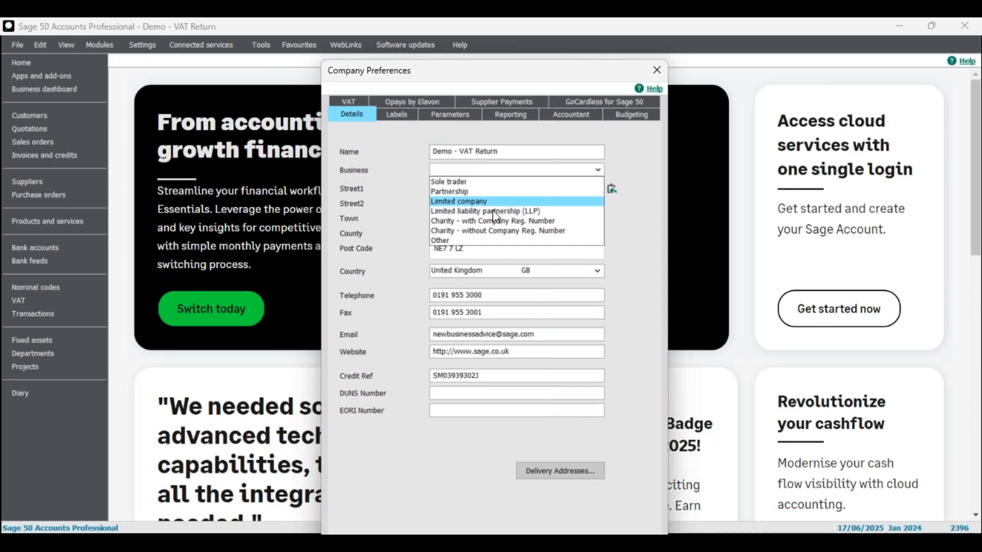
{"action": "left_click", "coordinate": [398, 210]}
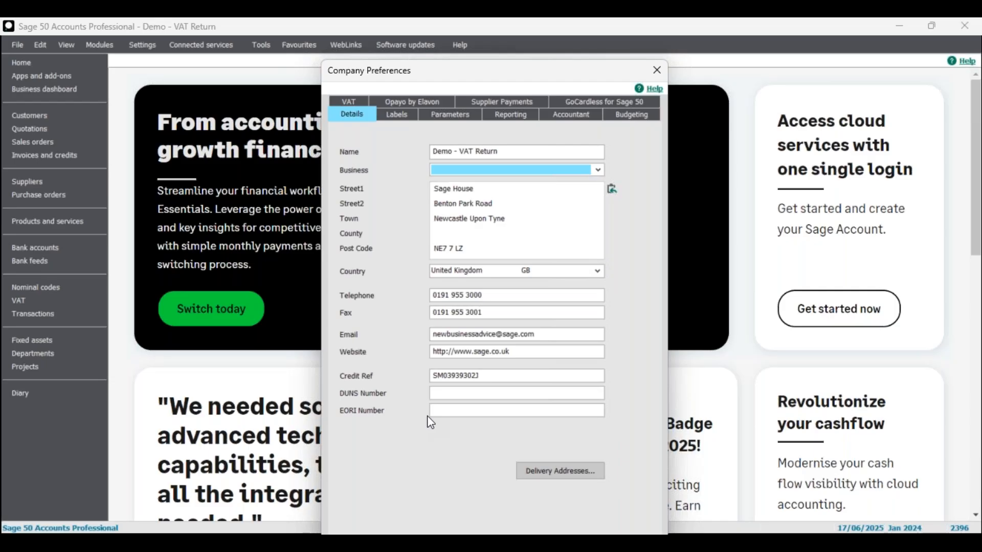
{"action": "left_click", "coordinate": [445, 411]}
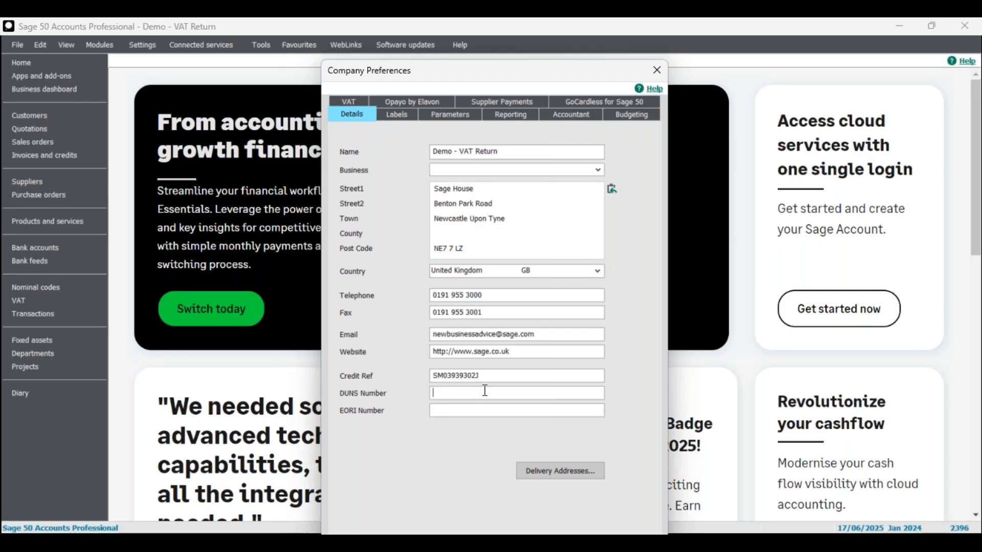
{"action": "left_click", "coordinate": [492, 377]}
{"action": "left_click_drag", "start_coordinate": [527, 68], "coordinate": [525, 54]}
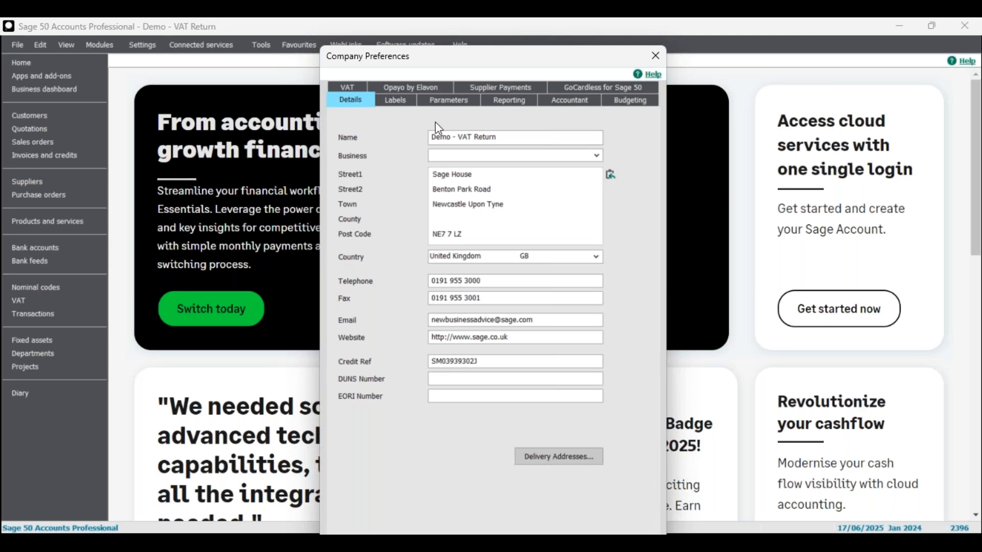
{"action": "left_click", "coordinate": [401, 106]}
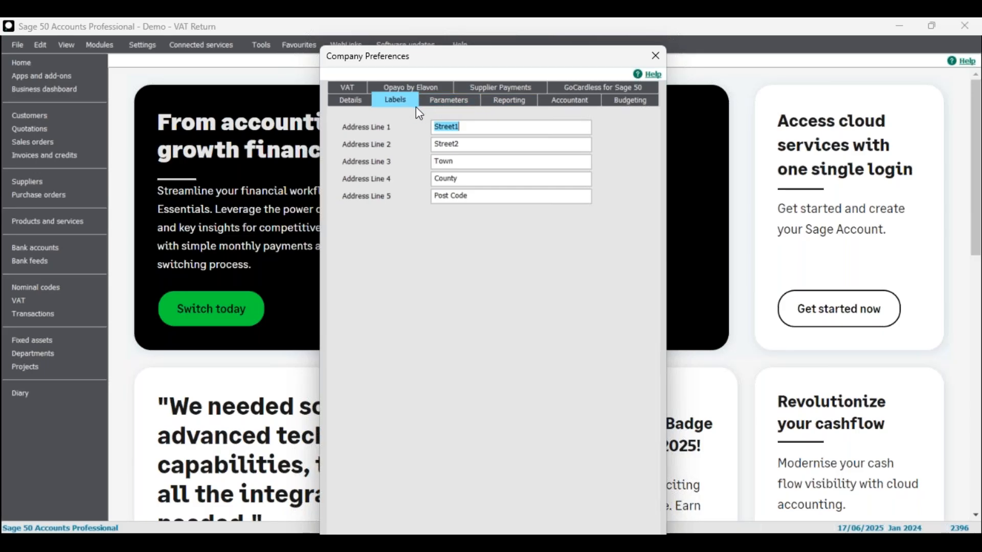
{"action": "left_click", "coordinate": [511, 105]}
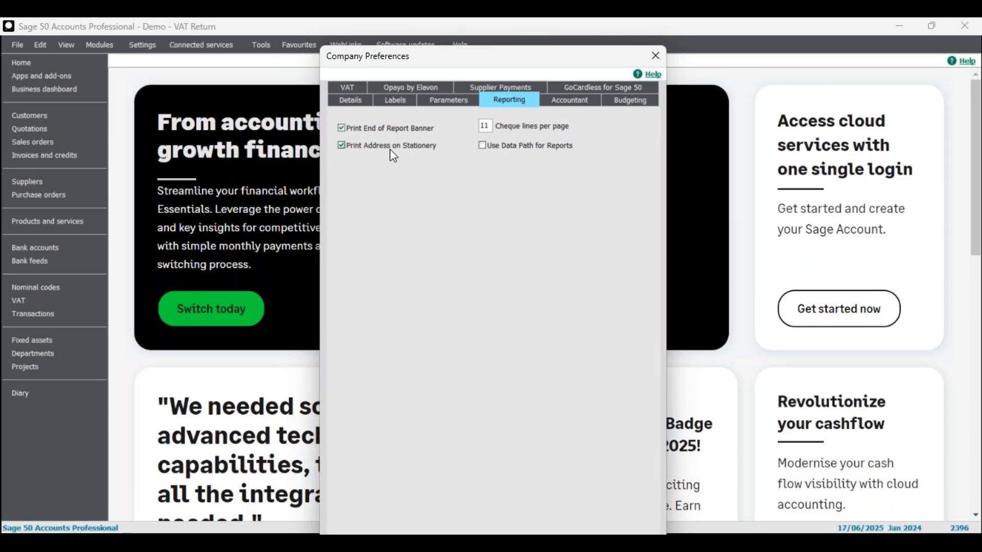
{"action": "left_click", "coordinate": [353, 101]}
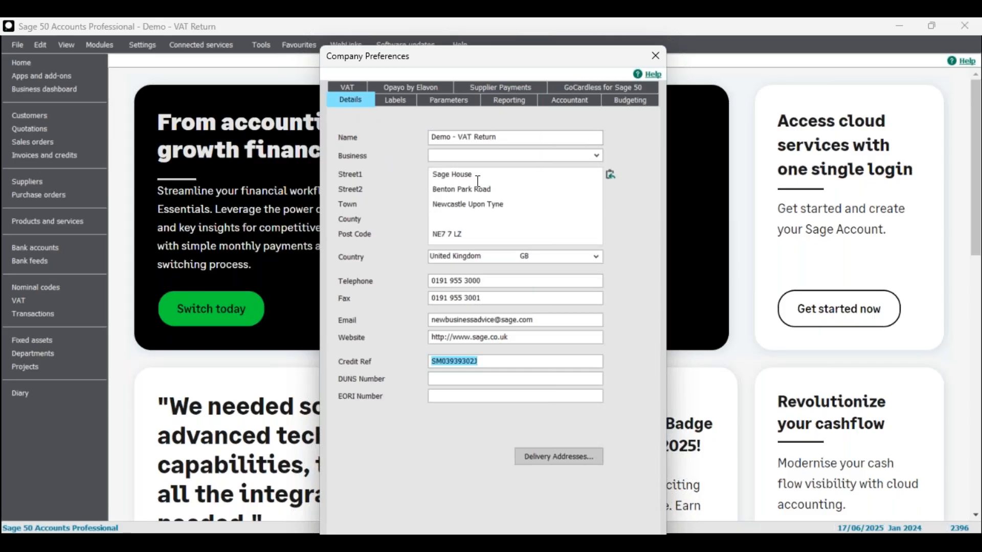
Show the Reporting settings: report banner and stationery address on, 11 cheque lines per page
{"action": "left_click", "coordinate": [509, 101]}
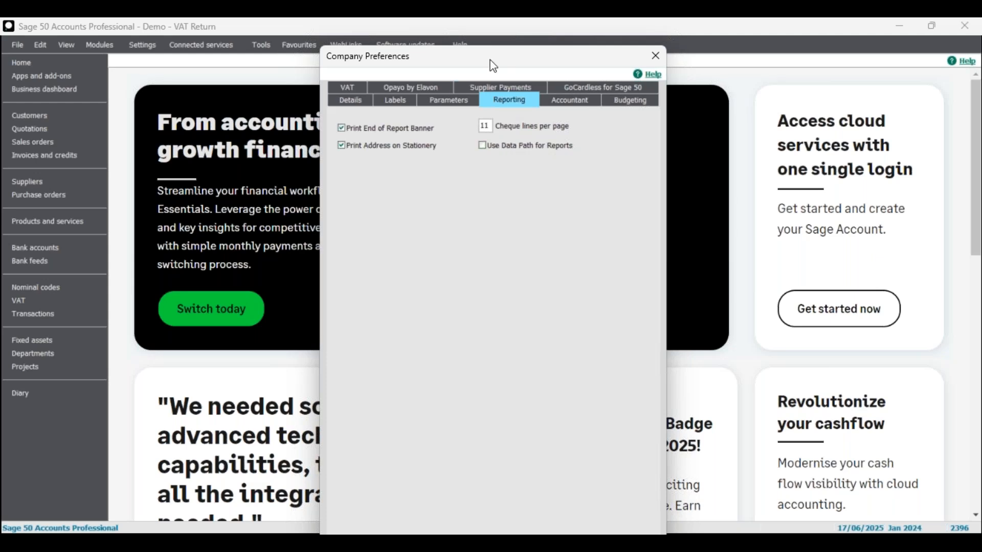
{"action": "left_click_drag", "start_coordinate": [489, 56], "coordinate": [484, 50]}
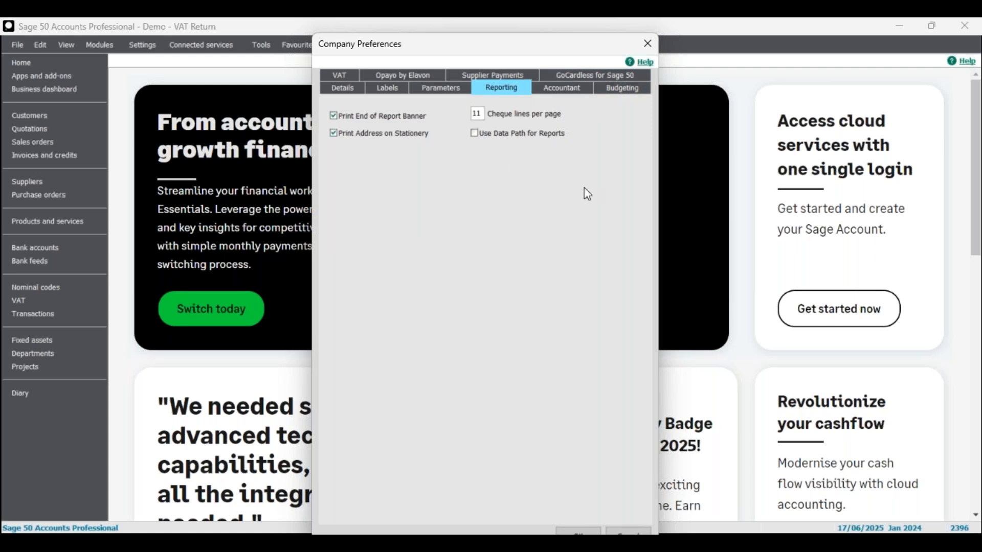
Check the Accountant details, then on Budgeting keep Advanced as the budgeting method
{"action": "left_click", "coordinate": [564, 90]}
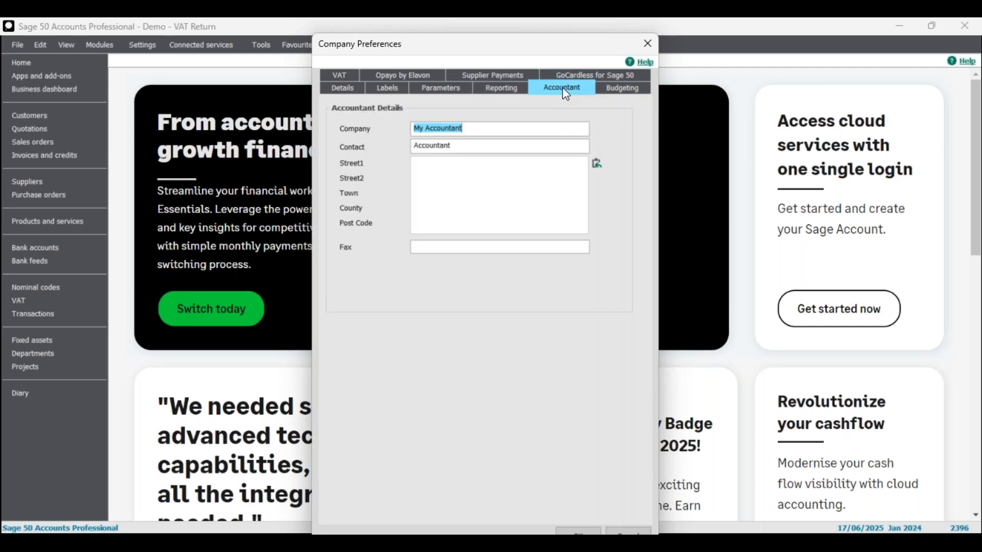
{"action": "left_click", "coordinate": [627, 91]}
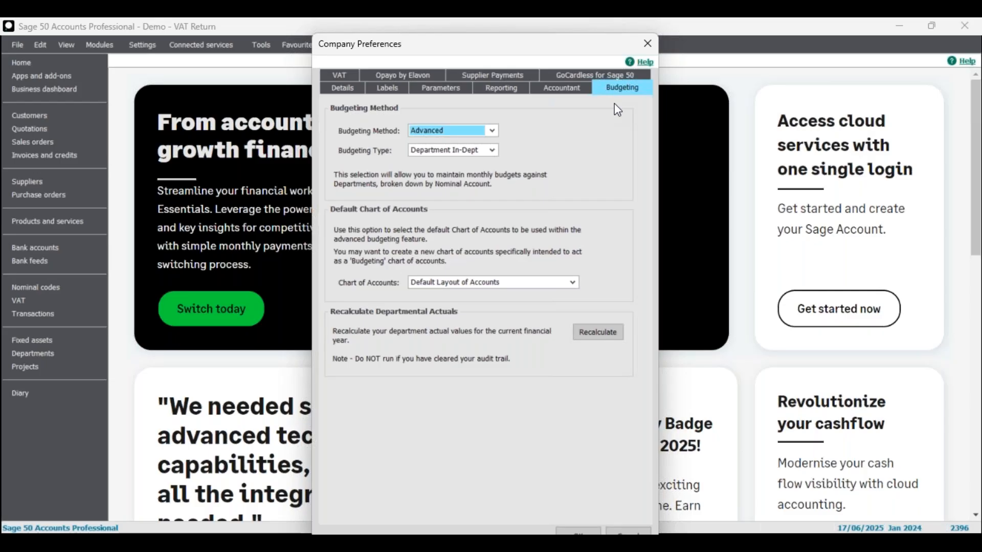
{"action": "left_click", "coordinate": [493, 131]}
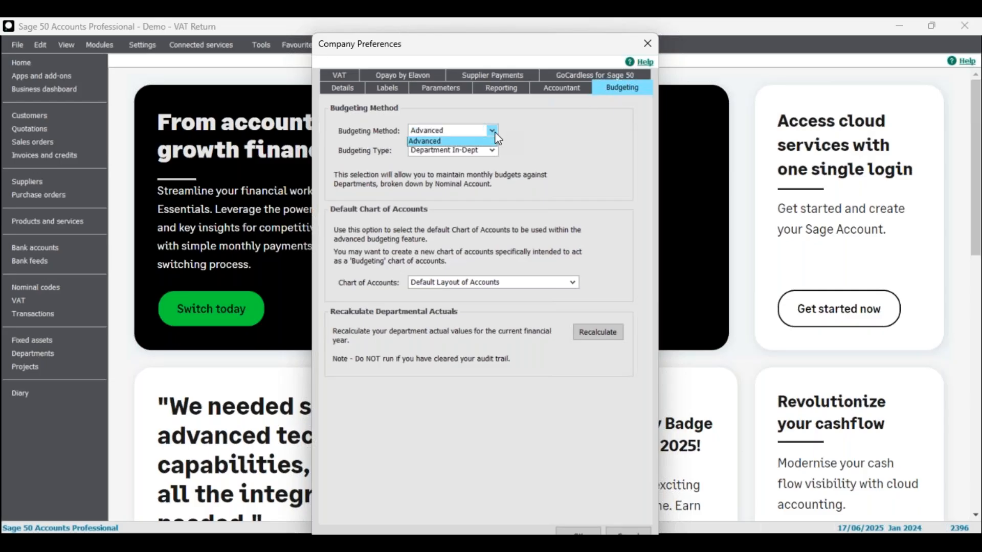
{"action": "left_click", "coordinate": [560, 155]}
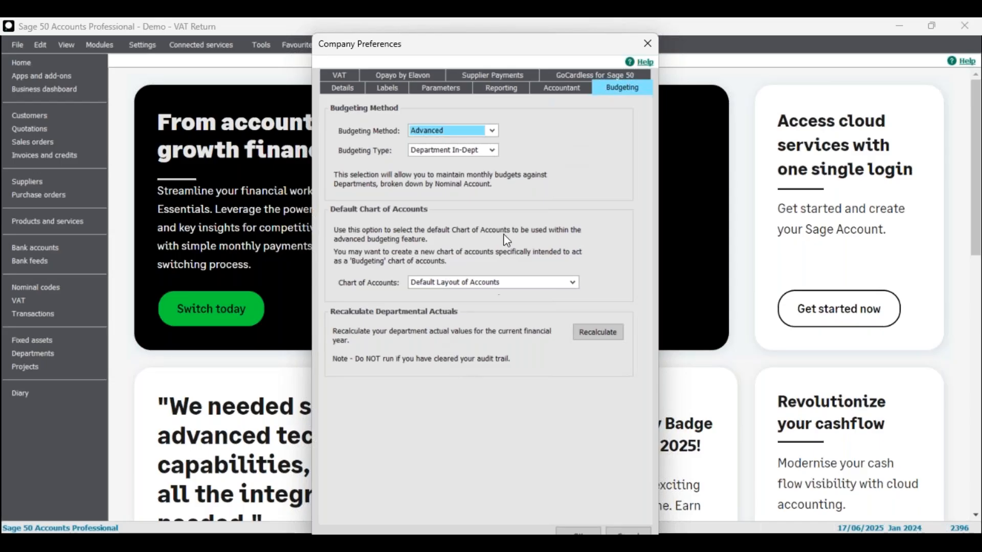
{"action": "left_click", "coordinate": [492, 131]}
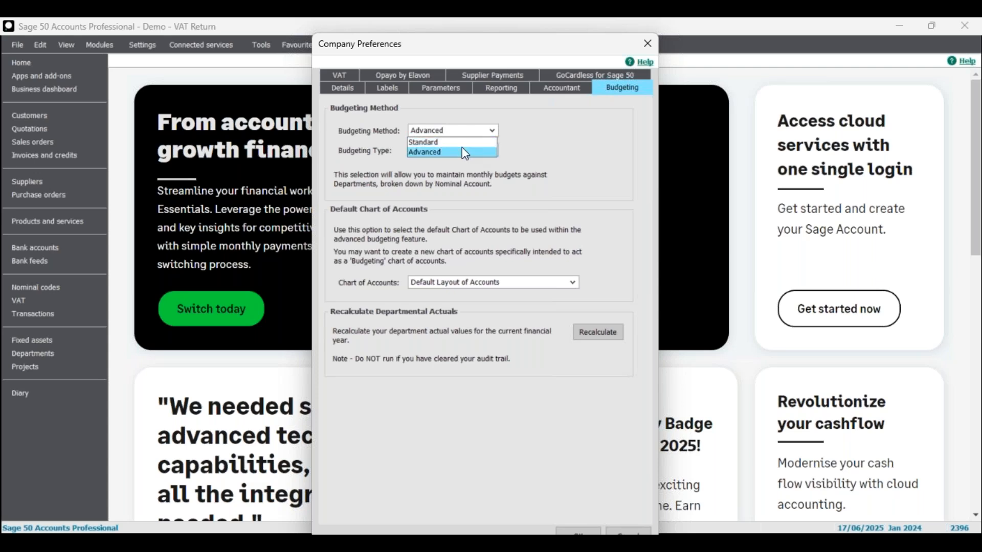
{"action": "left_click", "coordinate": [581, 139]}
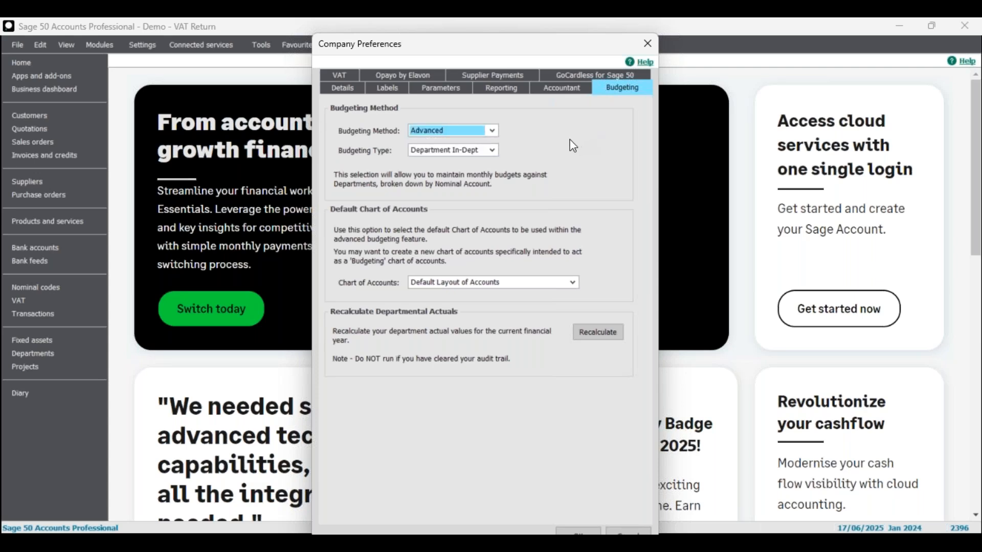
Leave the budgeting type as Department In-Depth and the chart as Default Layout of Accounts
{"action": "left_click", "coordinate": [479, 151]}
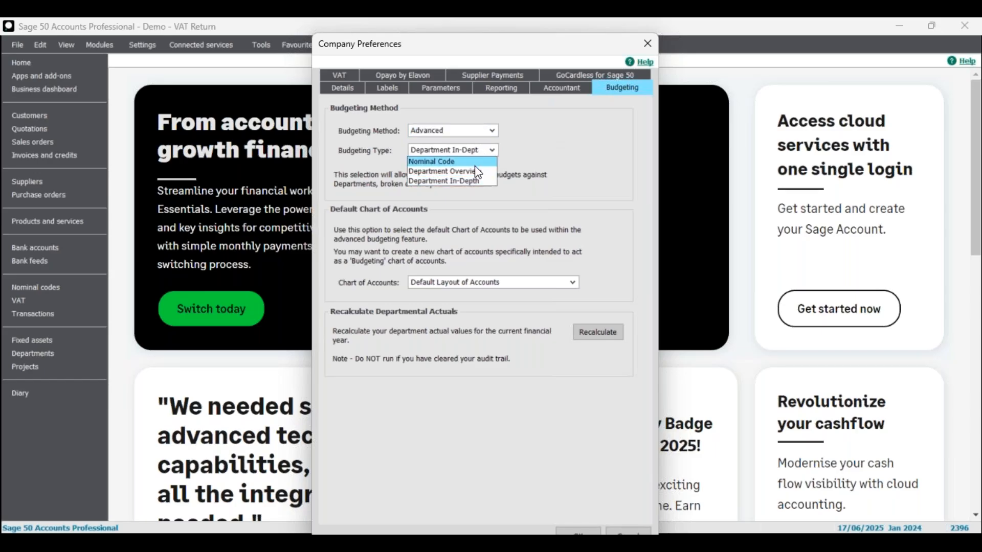
{"action": "left_click", "coordinate": [557, 149]}
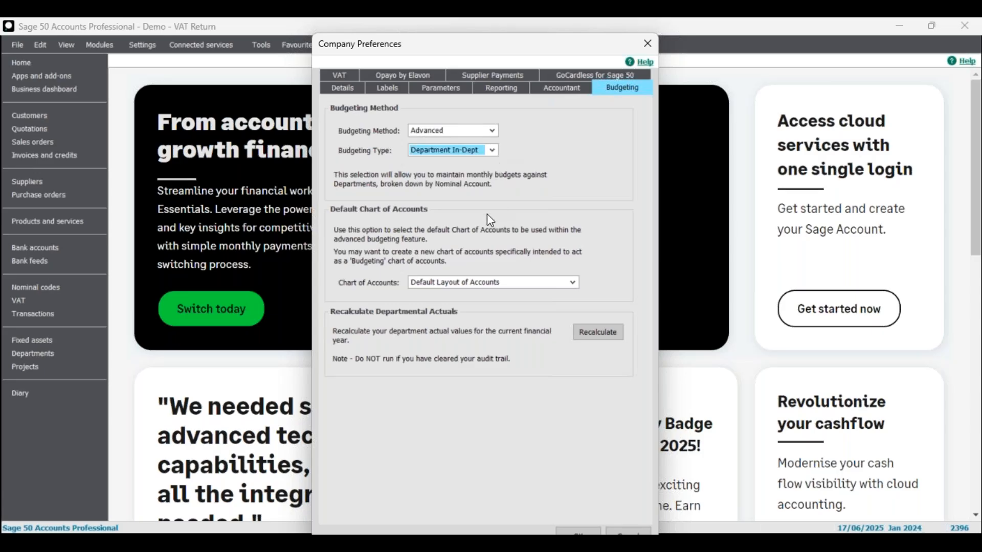
{"action": "left_click", "coordinate": [448, 280]}
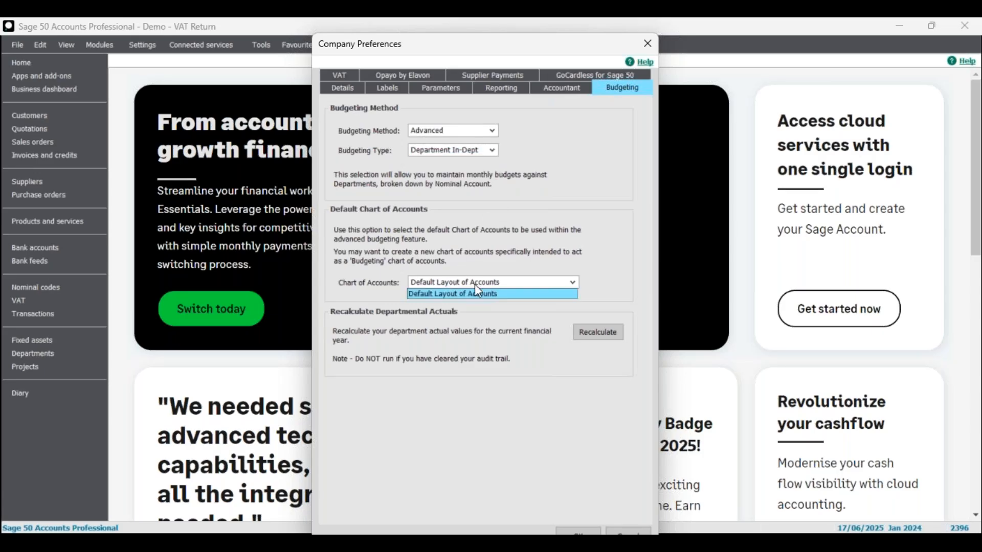
{"action": "left_click", "coordinate": [476, 284]}
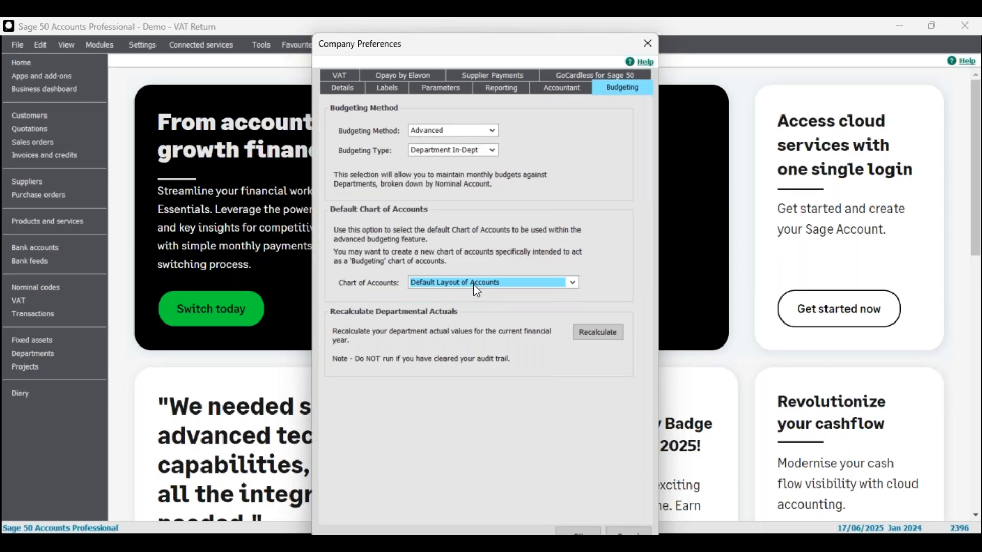
{"action": "left_click", "coordinate": [474, 285]}
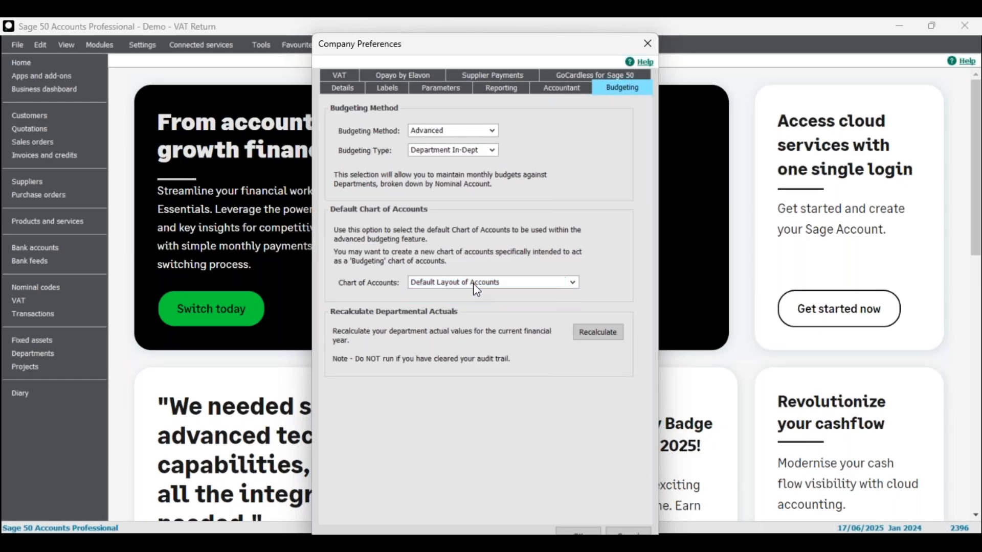
{"action": "left_click", "coordinate": [461, 215]}
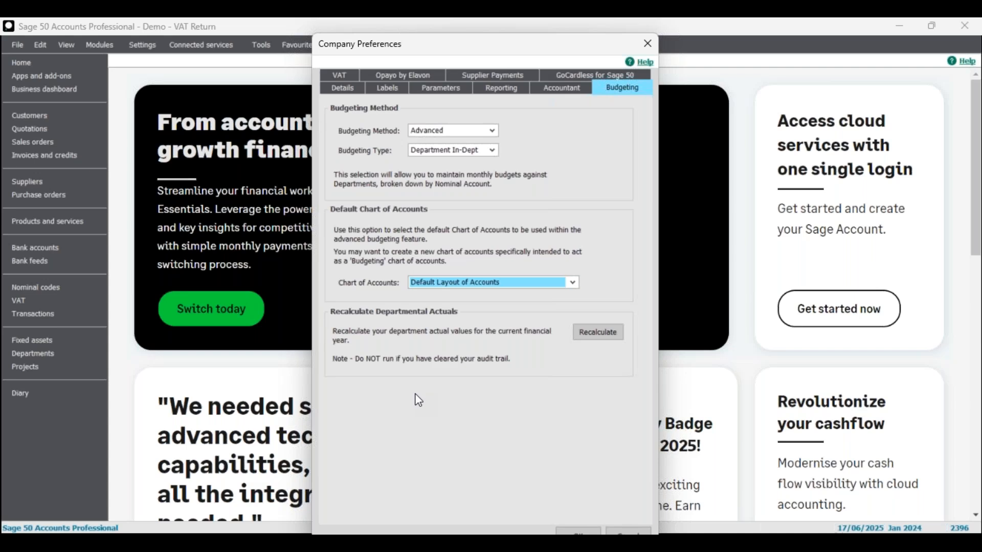
Browse the Supplier Payments and Opayo by Elavon pages, cancel the bank picker, finish on GoCardless
{"action": "left_click_drag", "start_coordinate": [469, 52], "coordinate": [457, 41]}
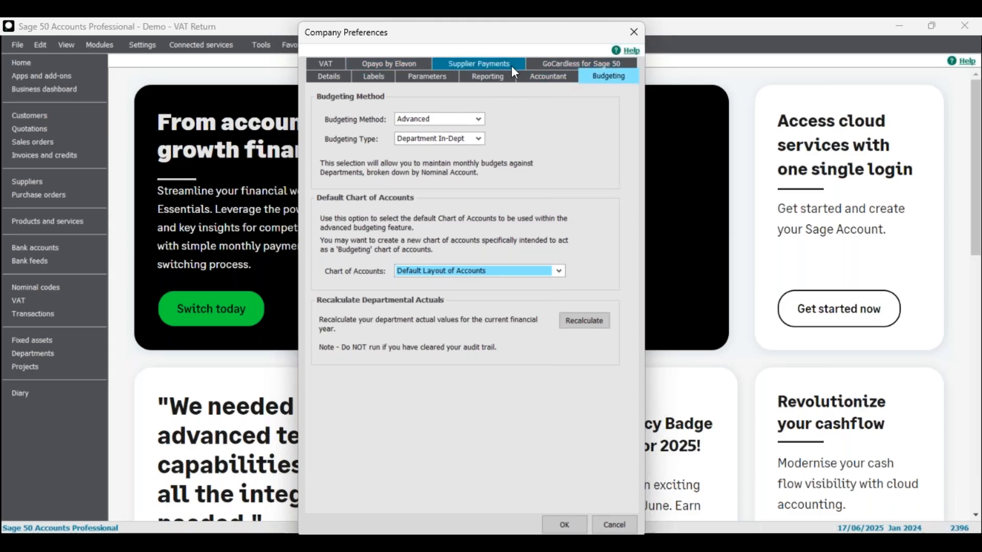
{"action": "left_click", "coordinate": [552, 63]}
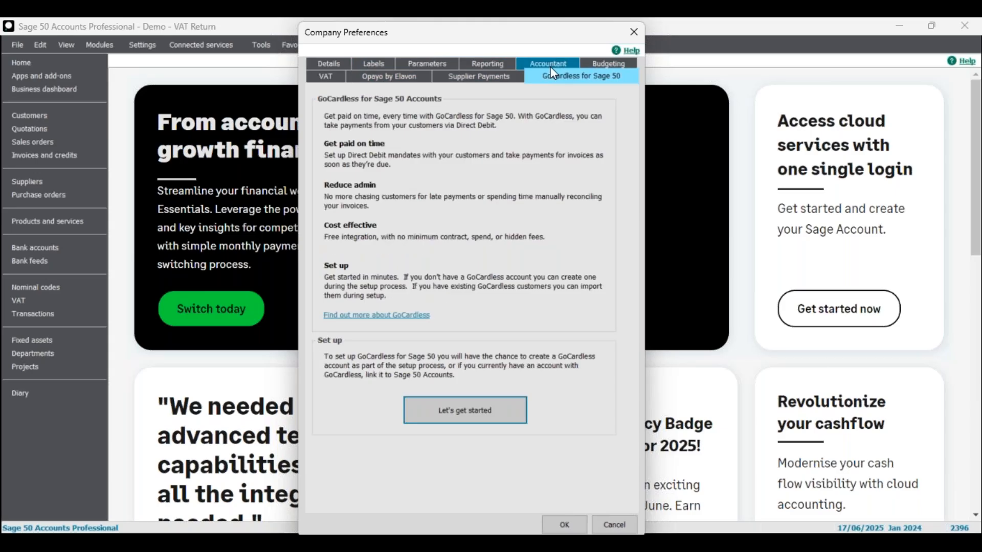
{"action": "left_click", "coordinate": [483, 82]}
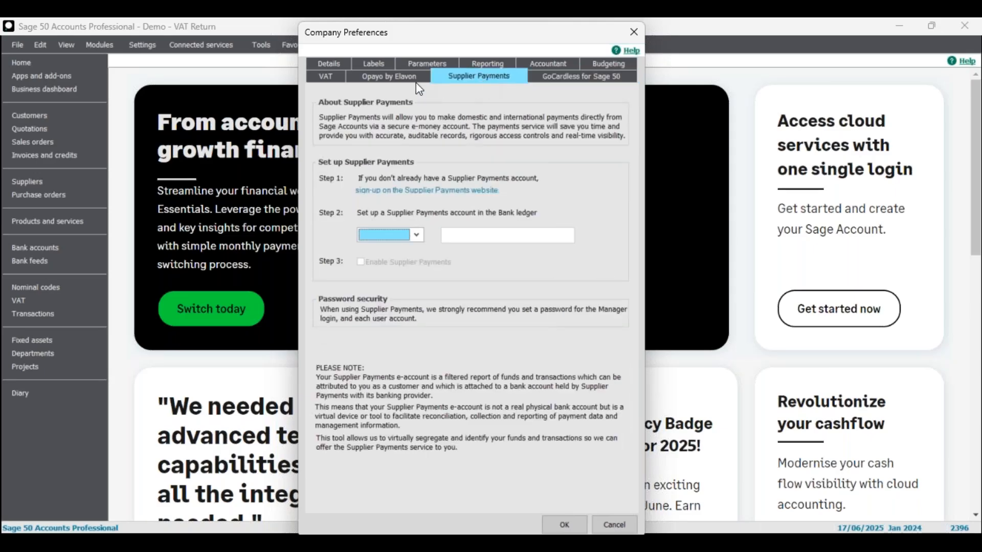
{"action": "left_click", "coordinate": [403, 81]}
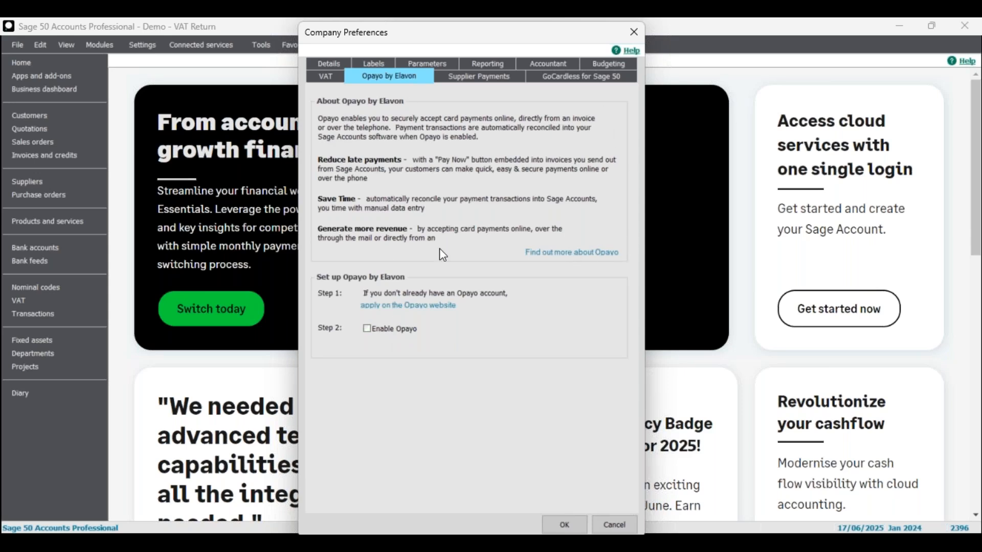
{"action": "left_click", "coordinate": [477, 77]}
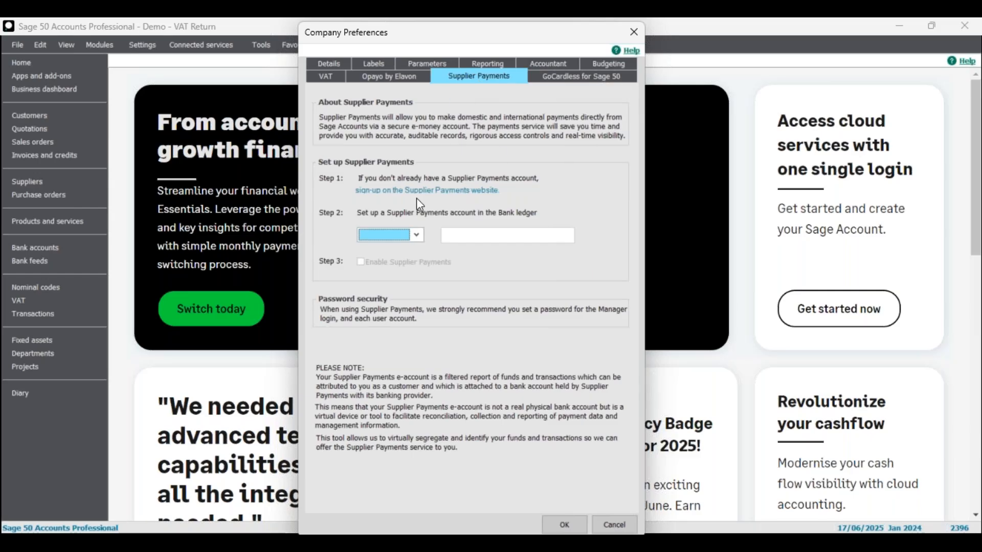
{"action": "left_click", "coordinate": [416, 236]}
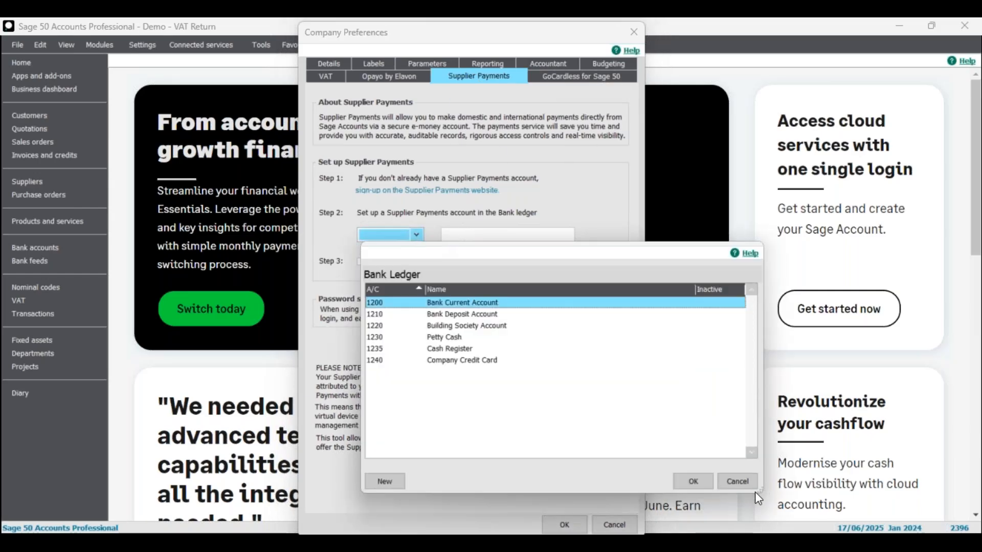
{"action": "left_click", "coordinate": [739, 481]}
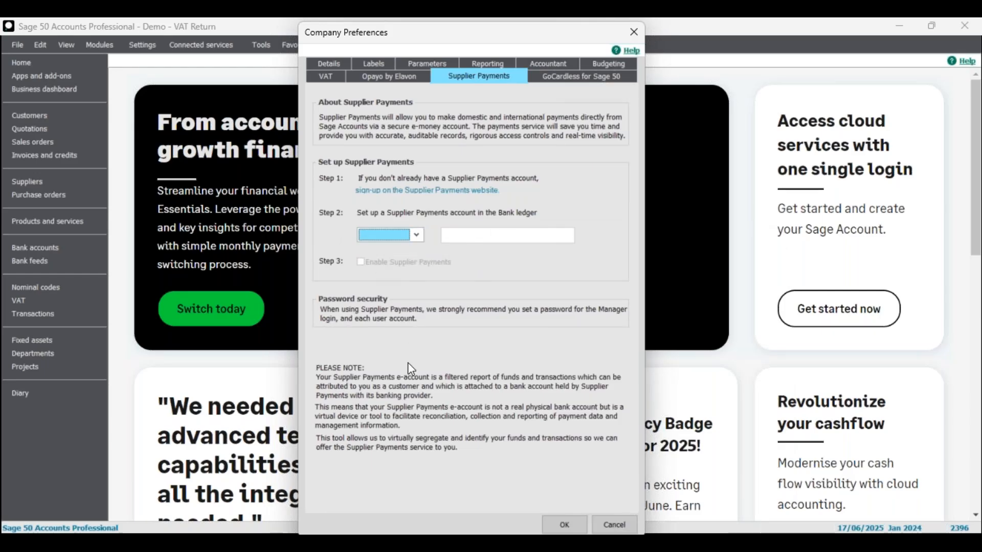
{"action": "left_click", "coordinate": [578, 75]}
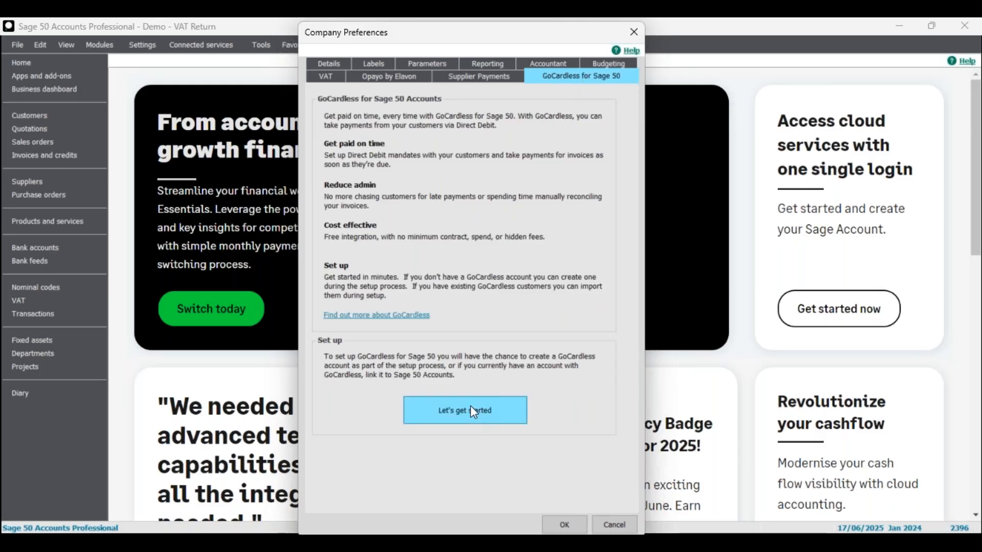
{"action": "left_click", "coordinate": [453, 77]}
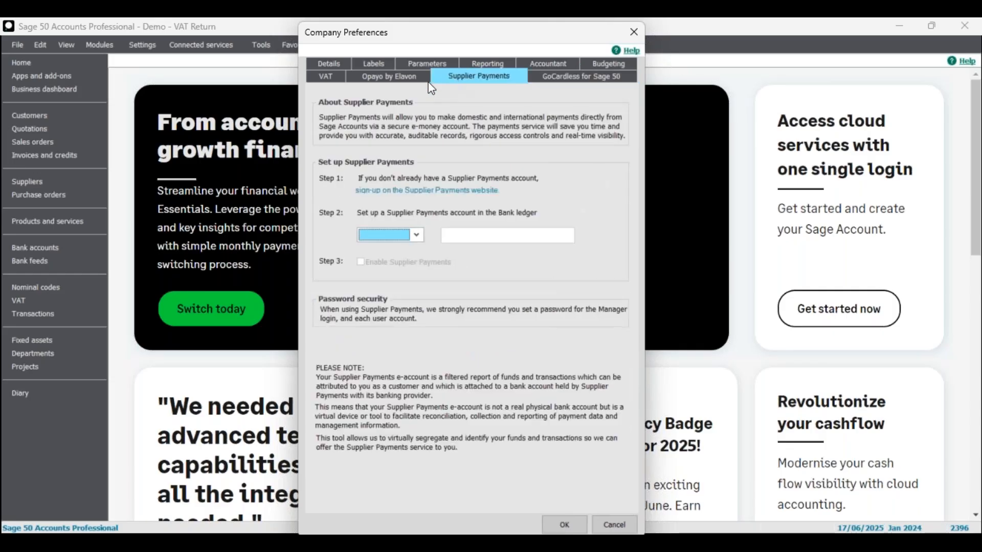
{"action": "left_click", "coordinate": [400, 76]}
{"action": "left_click", "coordinate": [478, 76]}
{"action": "left_click", "coordinate": [544, 76]}
{"action": "left_click", "coordinate": [475, 78]}
{"action": "left_click", "coordinate": [412, 76]}
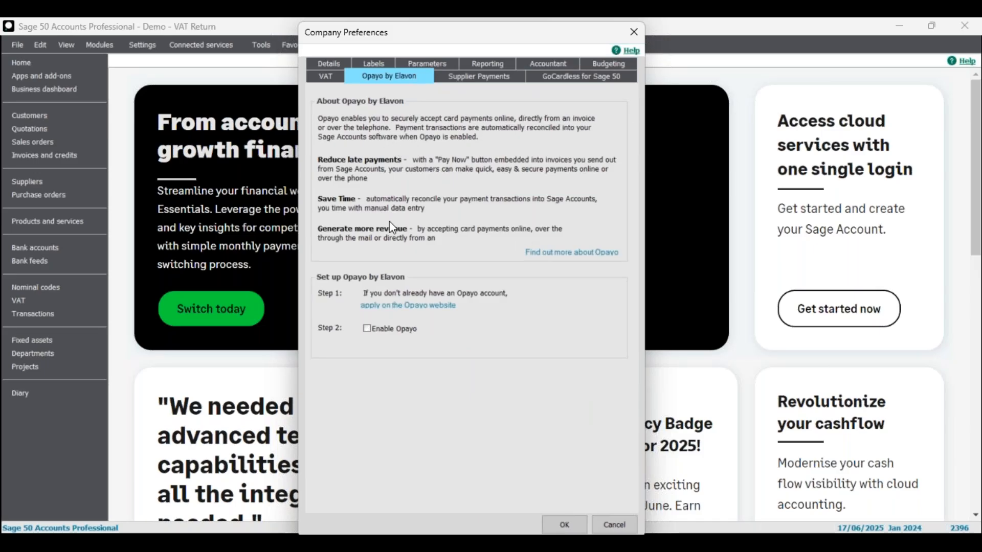
{"action": "left_click", "coordinate": [468, 77]}
{"action": "left_click", "coordinate": [556, 78]}
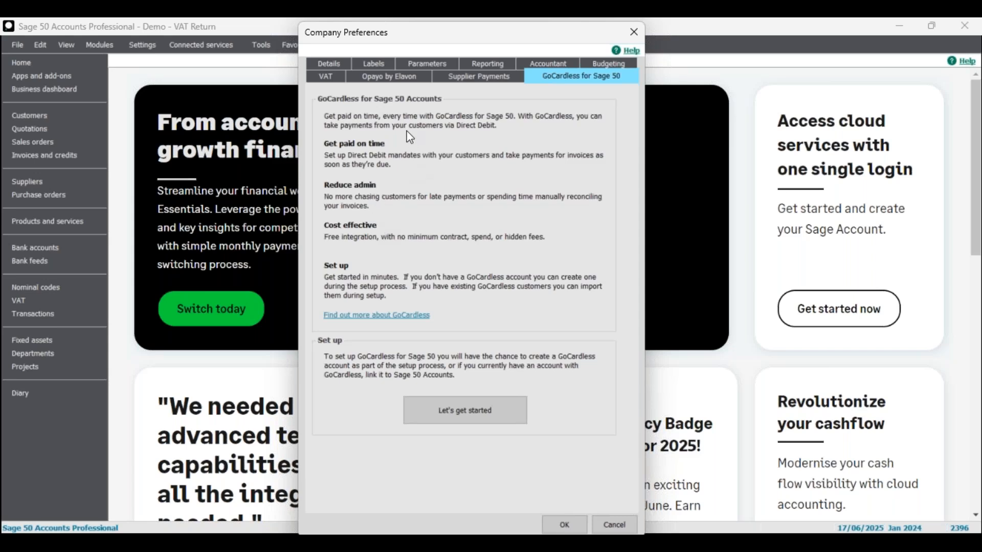
{"action": "left_click", "coordinate": [490, 82]}
{"action": "left_click", "coordinate": [404, 75]}
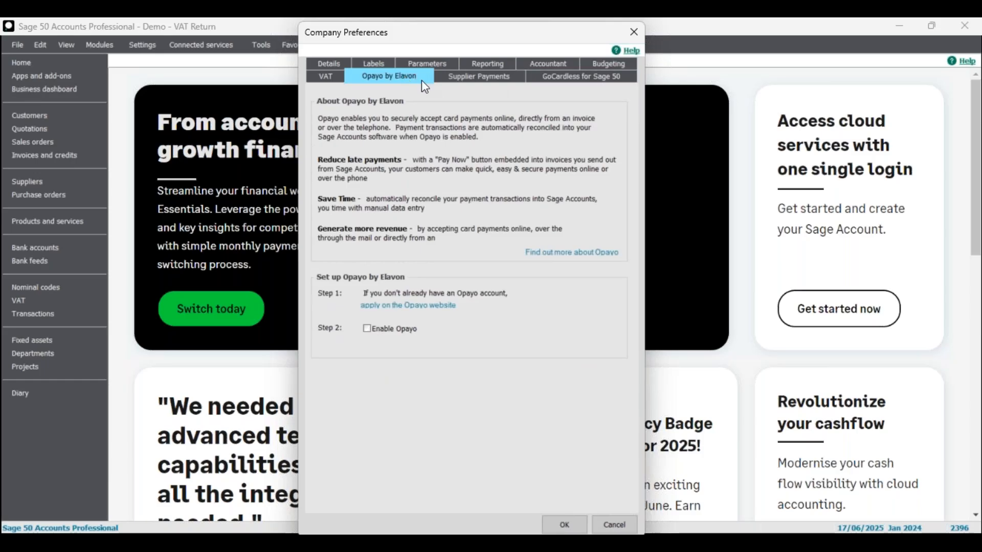
{"action": "left_click", "coordinate": [489, 80]}
{"action": "left_click", "coordinate": [537, 77]}
{"action": "left_click", "coordinate": [475, 78]}
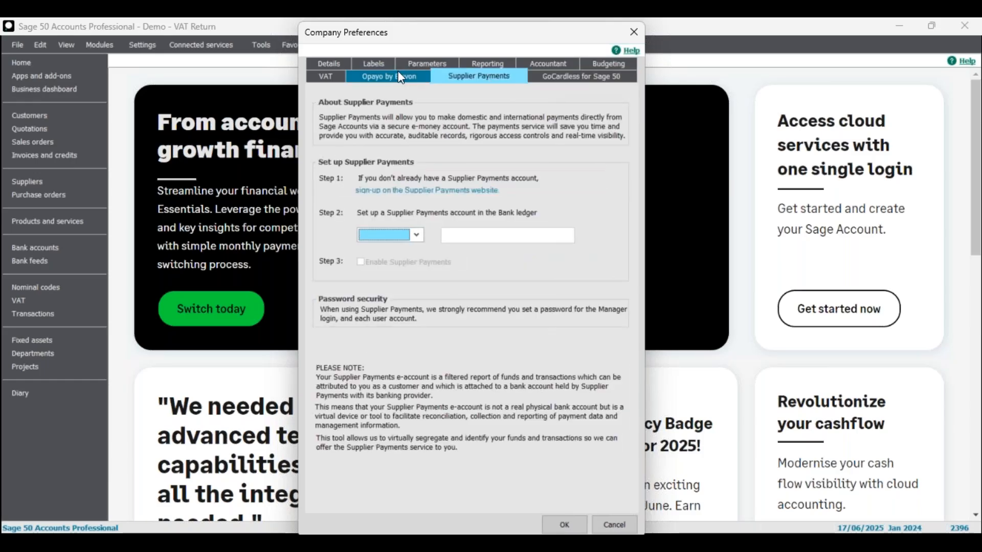
{"action": "left_click", "coordinate": [397, 79]}
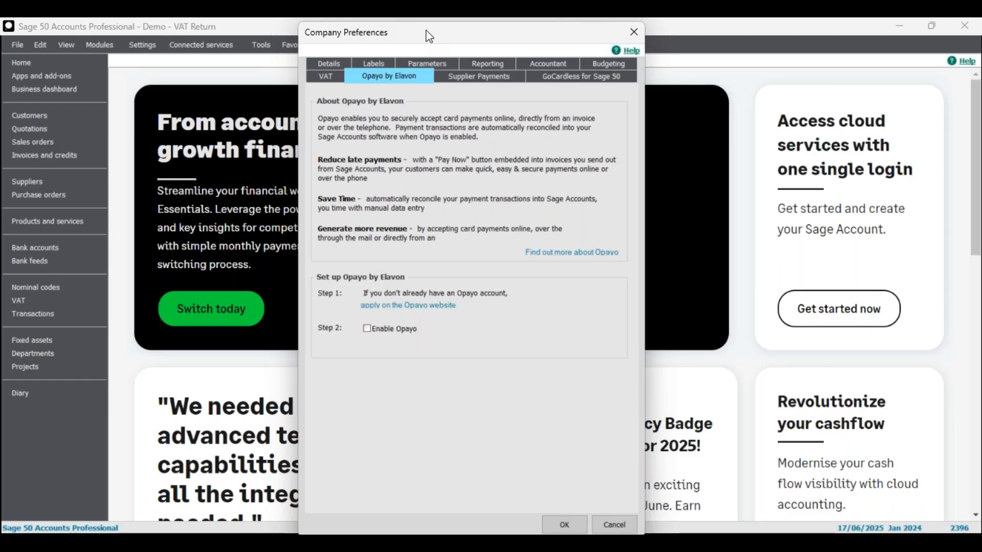
{"action": "left_click_drag", "start_coordinate": [424, 35], "coordinate": [423, 33]}
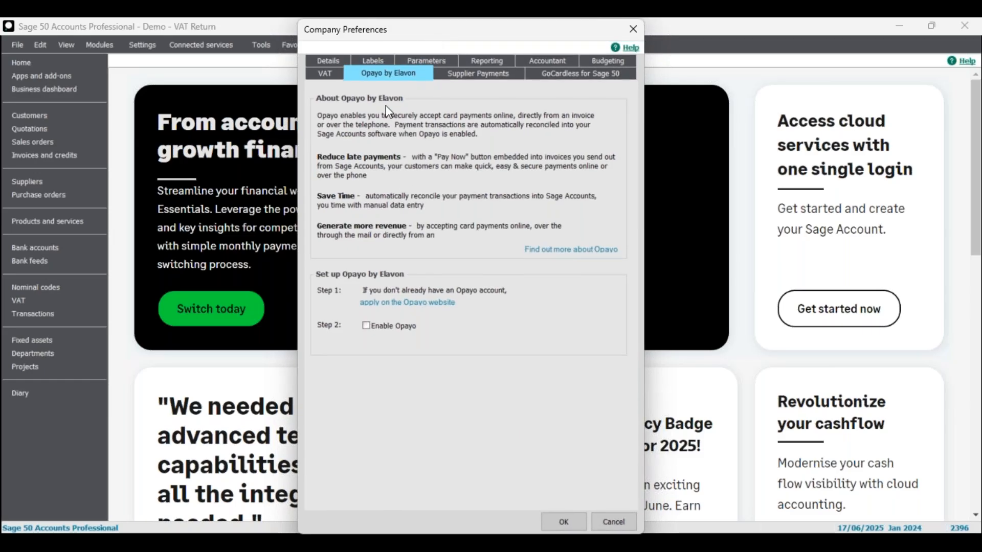
On the VAT settings, keep Standard VAT as the scheme and check the eSubmissions password and e-mail fields
{"action": "left_click", "coordinate": [326, 75]}
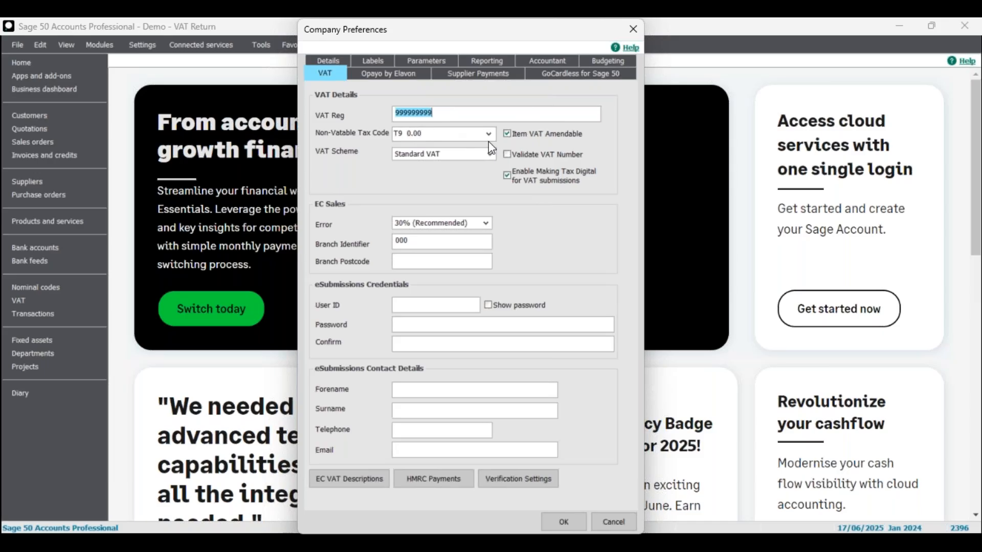
{"action": "left_click", "coordinate": [450, 155]}
{"action": "left_click", "coordinate": [450, 156]}
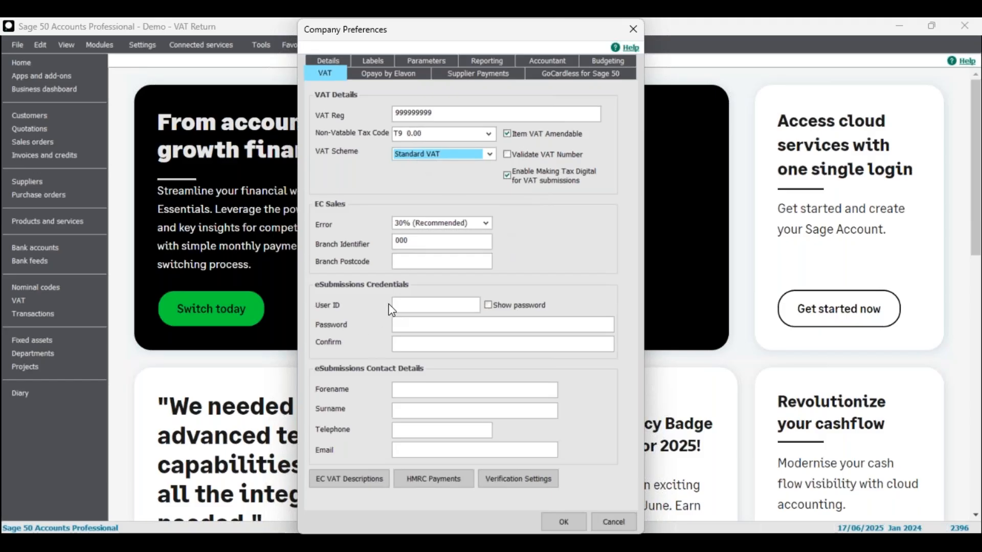
{"action": "left_click", "coordinate": [438, 325]}
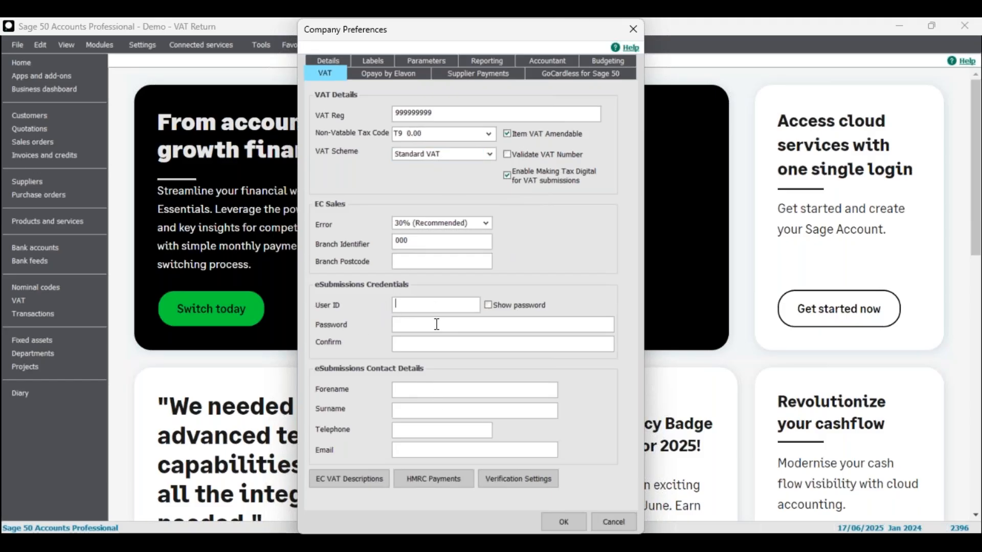
{"action": "left_click", "coordinate": [460, 450]}
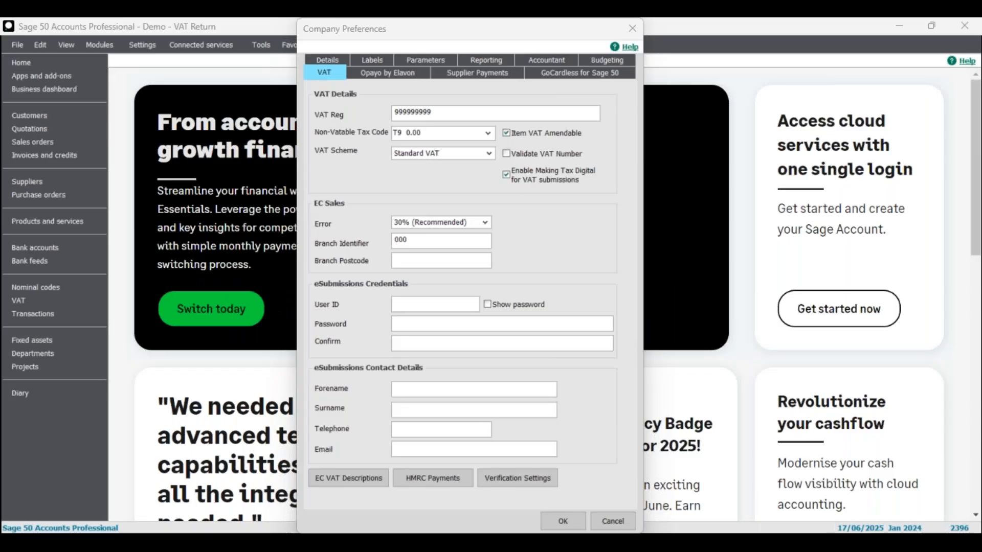
{"action": "left_click_drag", "start_coordinate": [2, 332], "coordinate": [507, 100]}
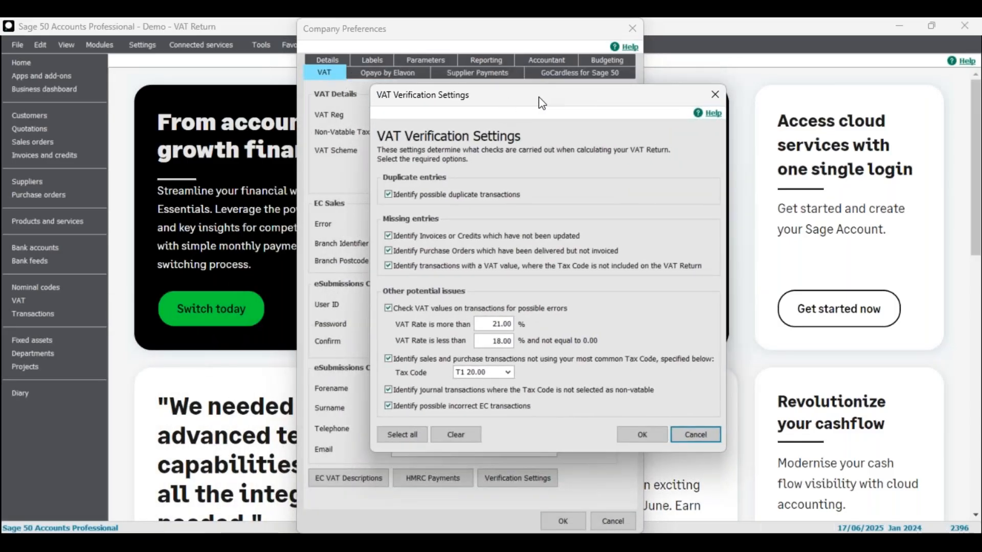
{"action": "left_click_drag", "start_coordinate": [534, 110], "coordinate": [493, 114]}
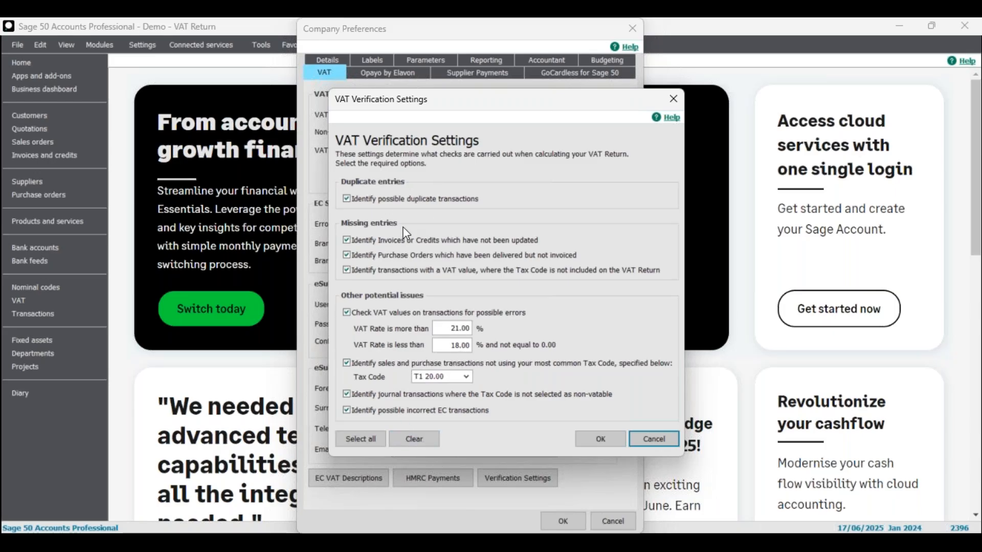
{"action": "left_click", "coordinate": [644, 439]}
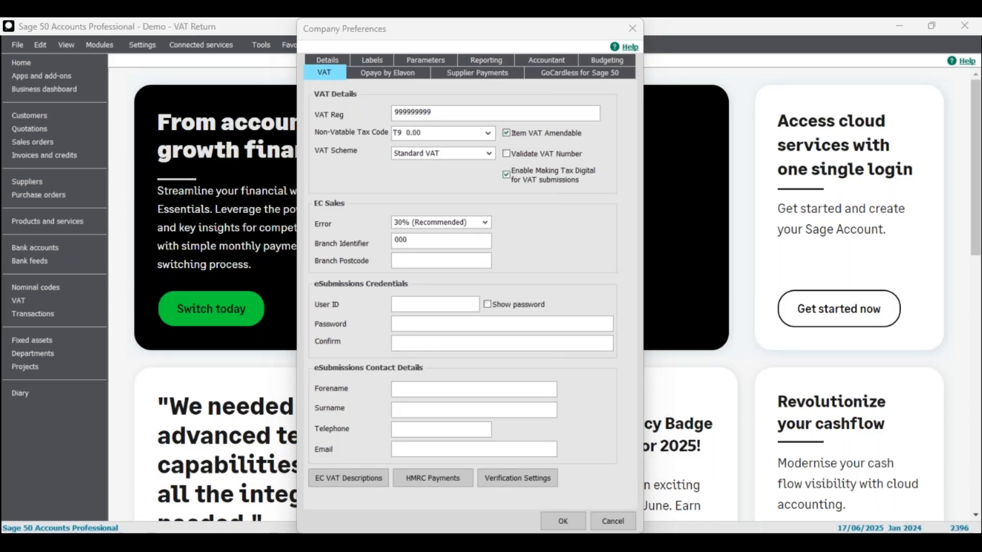
{"action": "left_click", "coordinate": [433, 478]}
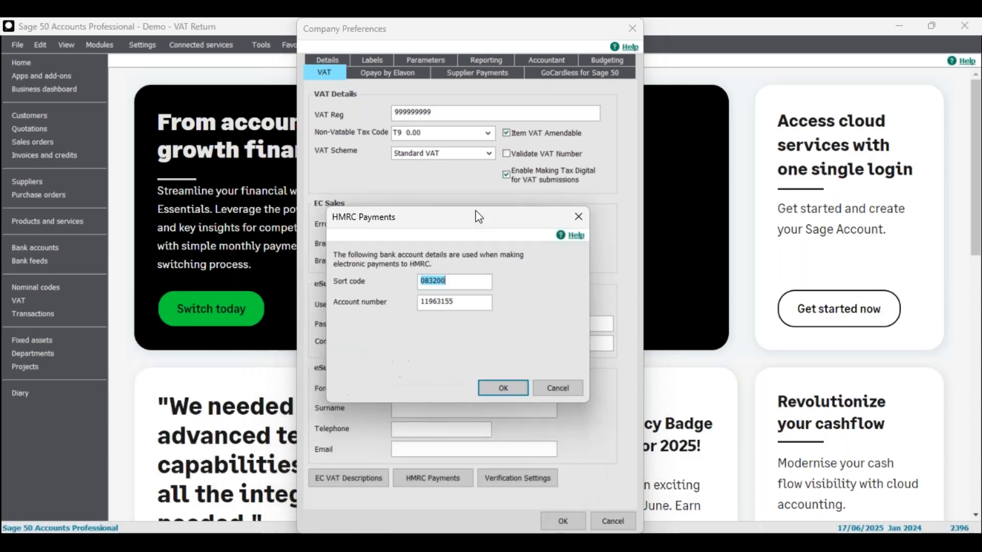
{"action": "left_click", "coordinate": [513, 389]}
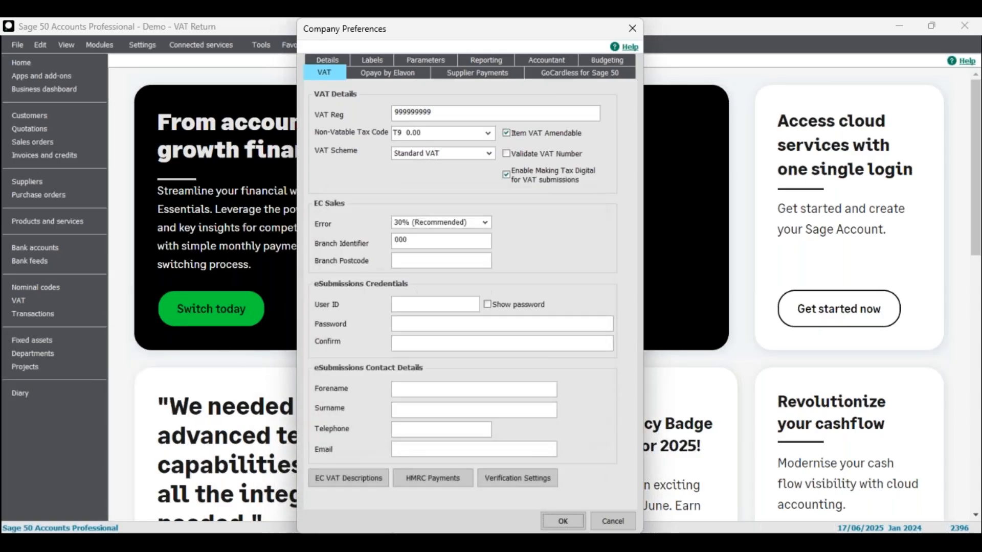
{"action": "left_click", "coordinate": [370, 483]}
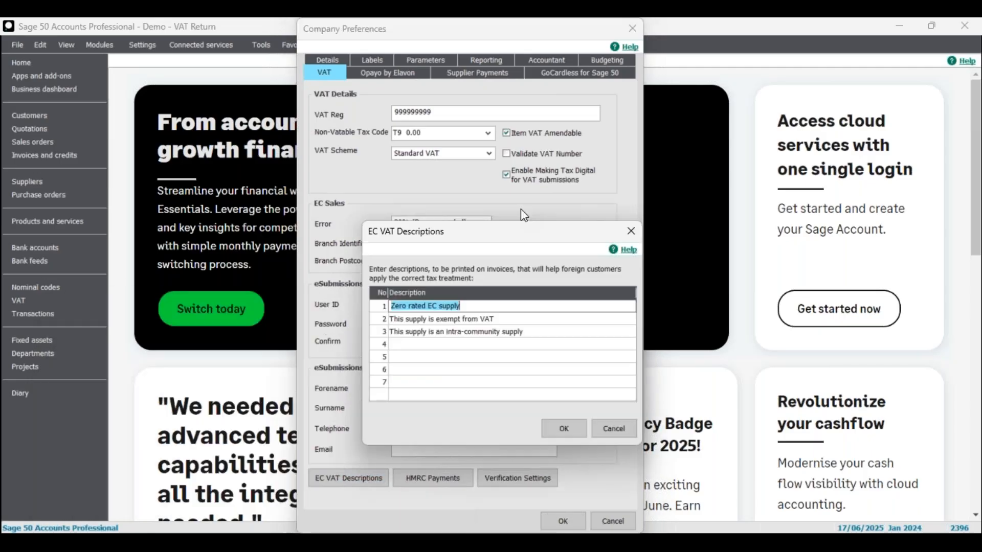
{"action": "left_click", "coordinate": [511, 242]}
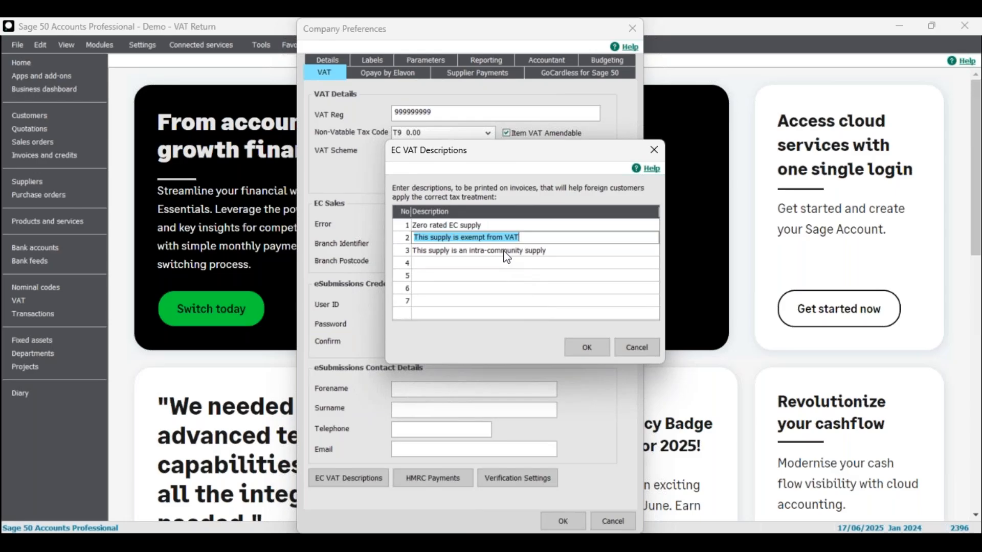
{"action": "left_click", "coordinate": [508, 250]}
{"action": "left_click", "coordinate": [625, 345]}
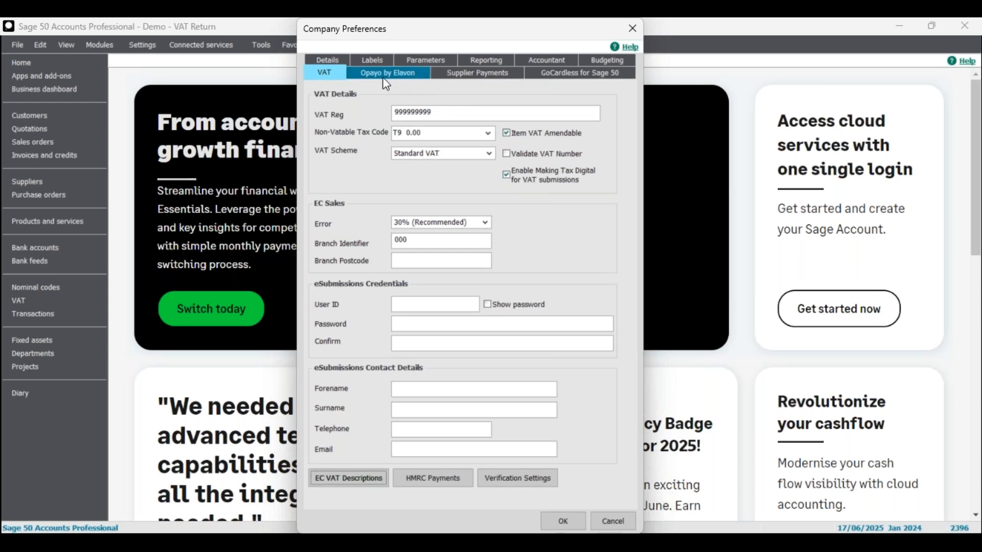
Untick Exclude deleted transactions in the Parameters settings and save Company Preferences
{"action": "left_click", "coordinate": [430, 60]}
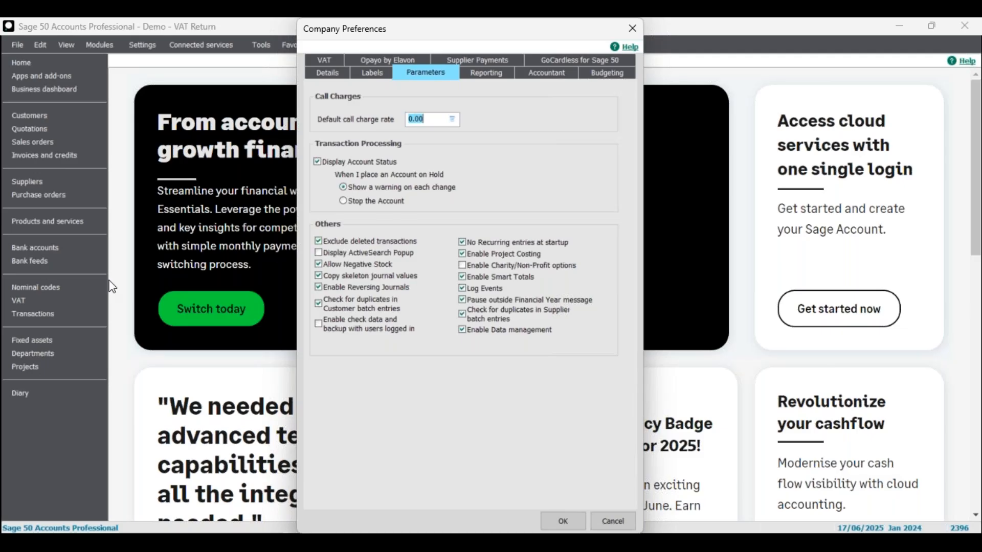
{"action": "left_click", "coordinate": [392, 243]}
{"action": "left_click", "coordinate": [574, 521]}
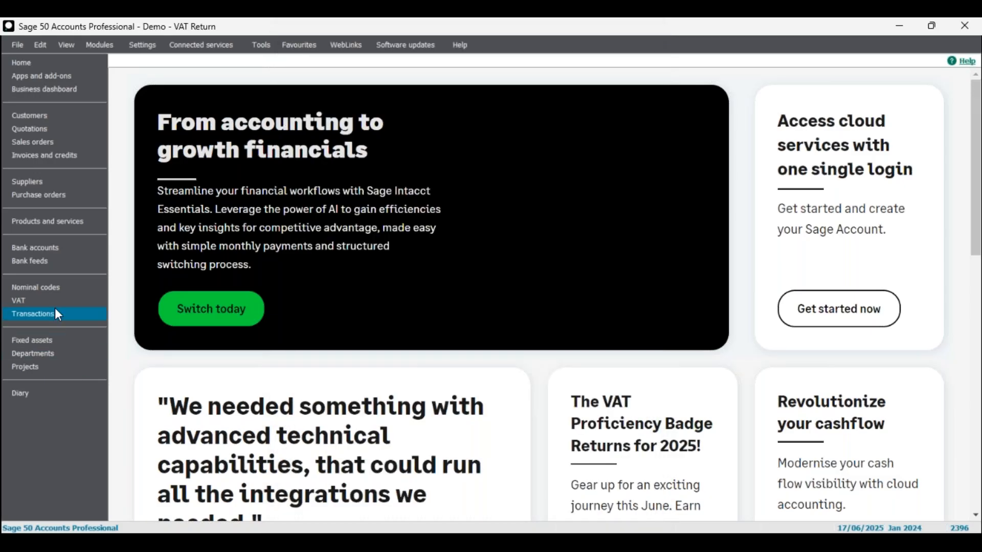
Open Transactions and select the cancelled and deleted transactions 2385, 2386 and 2387
{"action": "left_click", "coordinate": [56, 310]}
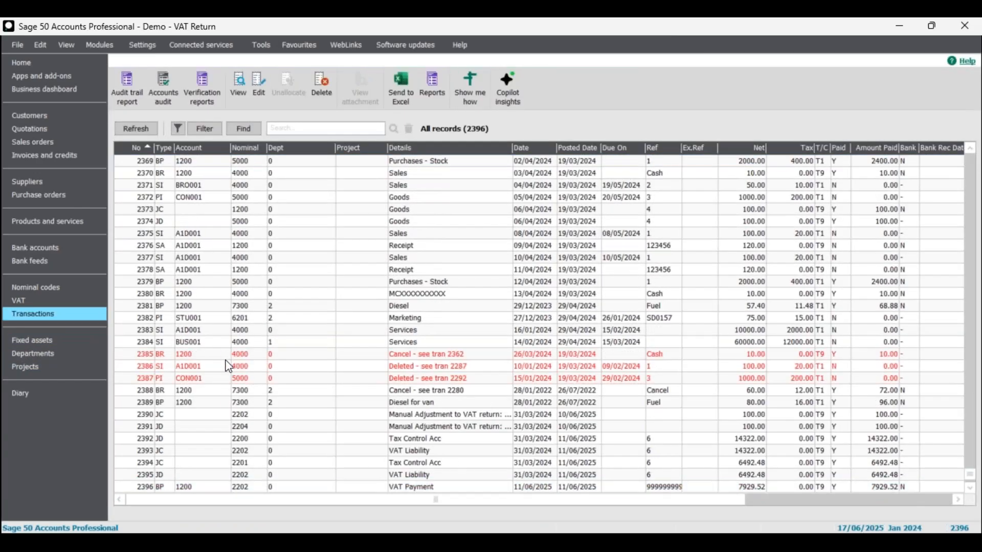
{"action": "left_click", "coordinate": [241, 376]}
{"action": "left_click", "coordinate": [242, 370]}
{"action": "left_click", "coordinate": [245, 360]}
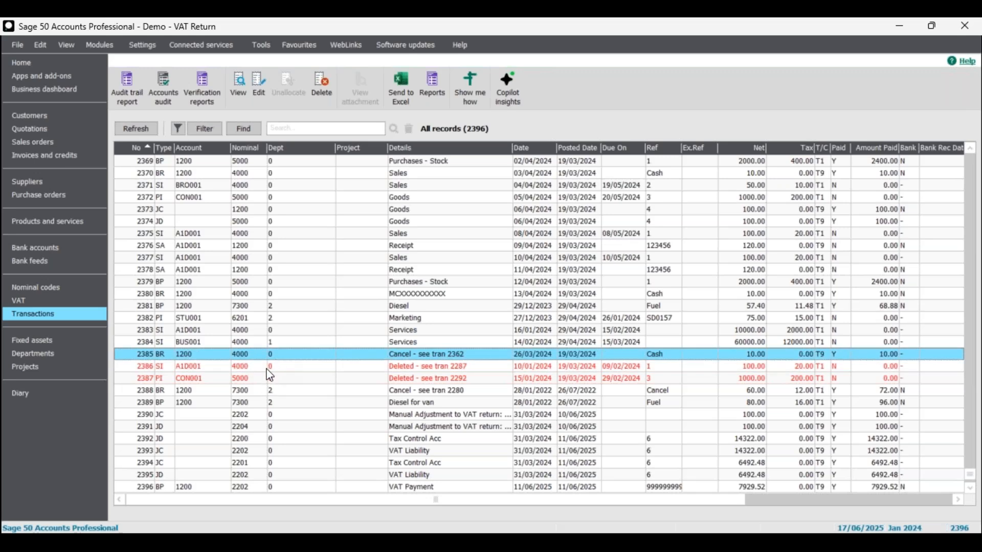
{"action": "left_click", "coordinate": [258, 378]}
{"action": "left_click", "coordinate": [250, 364]}
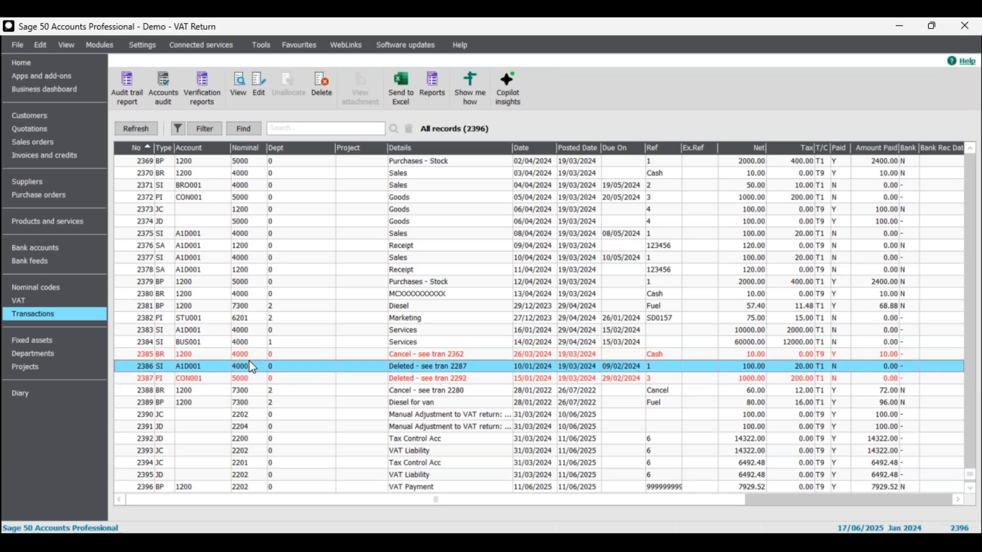
{"action": "left_click", "coordinate": [251, 355]}
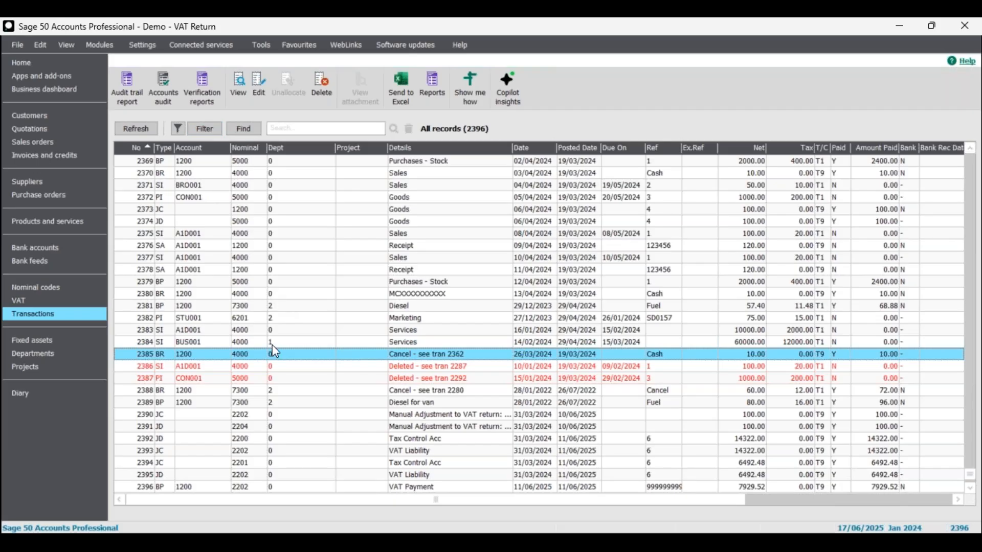
Step through the red transactions 2385–2387 again, then open the Customers list
{"action": "left_click", "coordinate": [276, 378]}
{"action": "left_click", "coordinate": [261, 366]}
{"action": "left_click", "coordinate": [244, 355]}
{"action": "left_click", "coordinate": [204, 366]}
{"action": "left_click", "coordinate": [202, 355]}
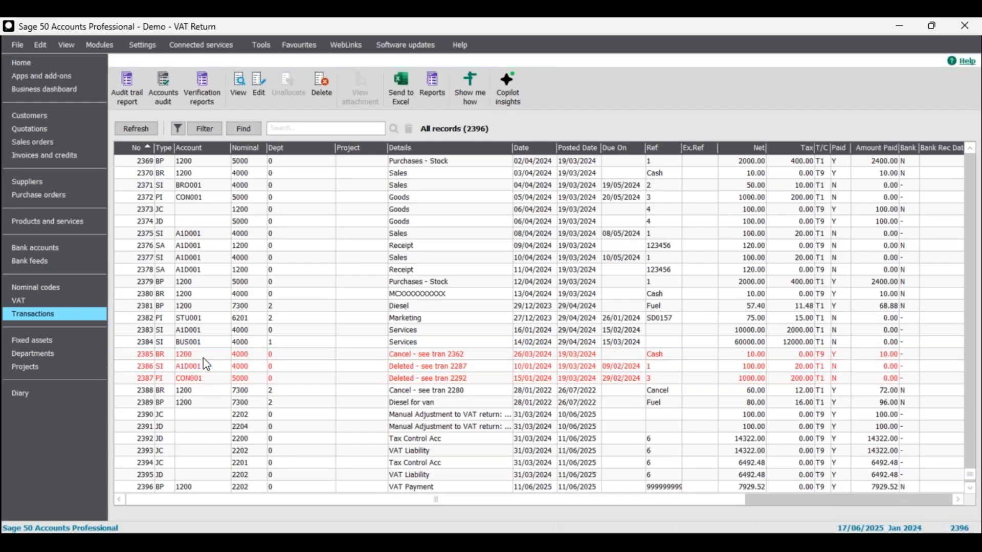
{"action": "left_click", "coordinate": [50, 115]}
Open the fifth customer's activity and select sales receipt 267
{"action": "left_click", "coordinate": [238, 197]}
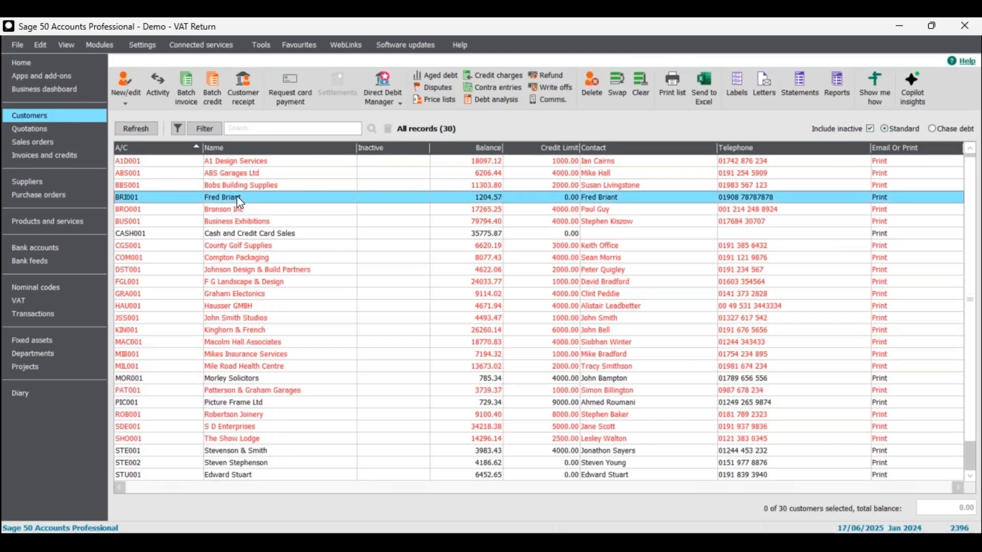
{"action": "left_click", "coordinate": [159, 90]}
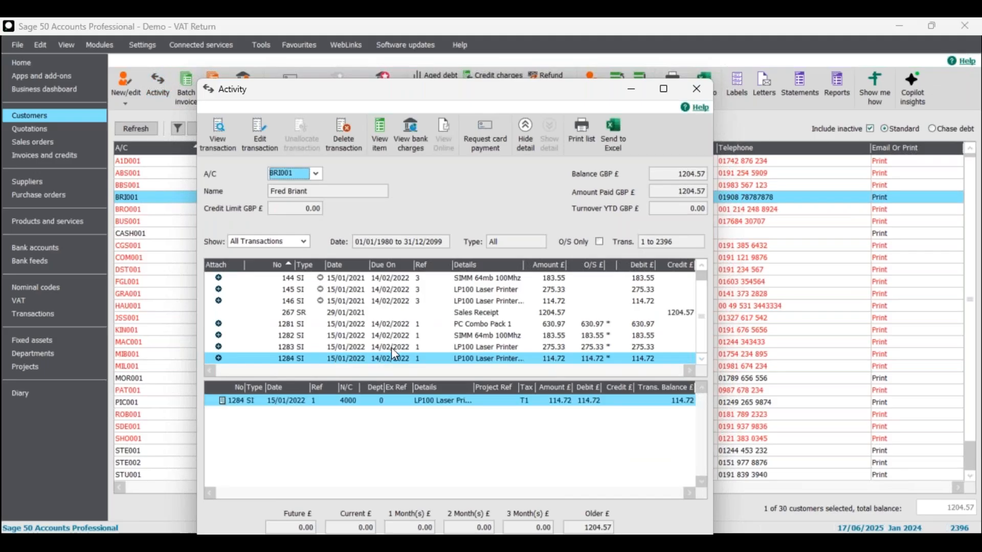
{"action": "left_click", "coordinate": [379, 350]}
{"action": "scroll", "coordinate": [391, 330], "scroll_direction": "up", "scroll_amount": 1}
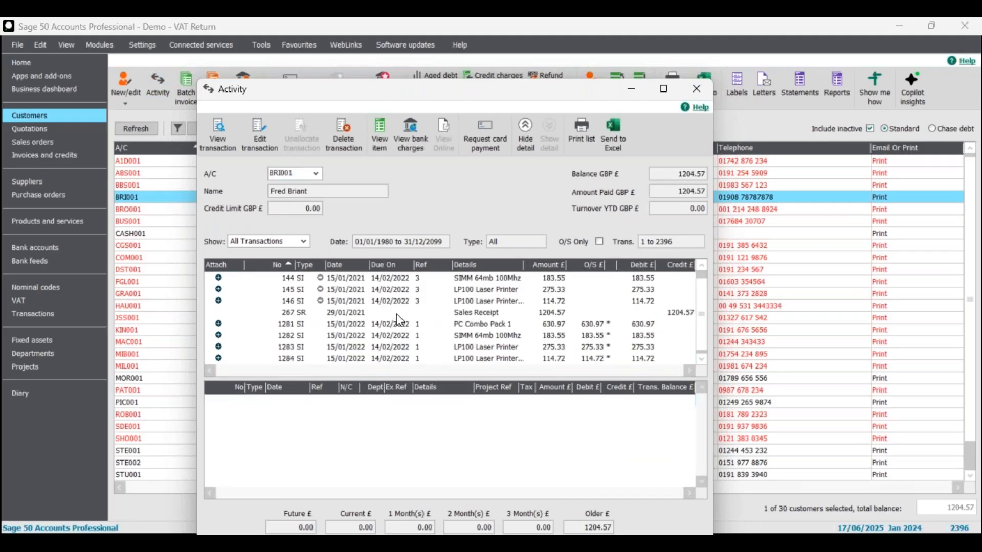
{"action": "scroll", "coordinate": [402, 313], "scroll_direction": "down", "scroll_amount": 1}
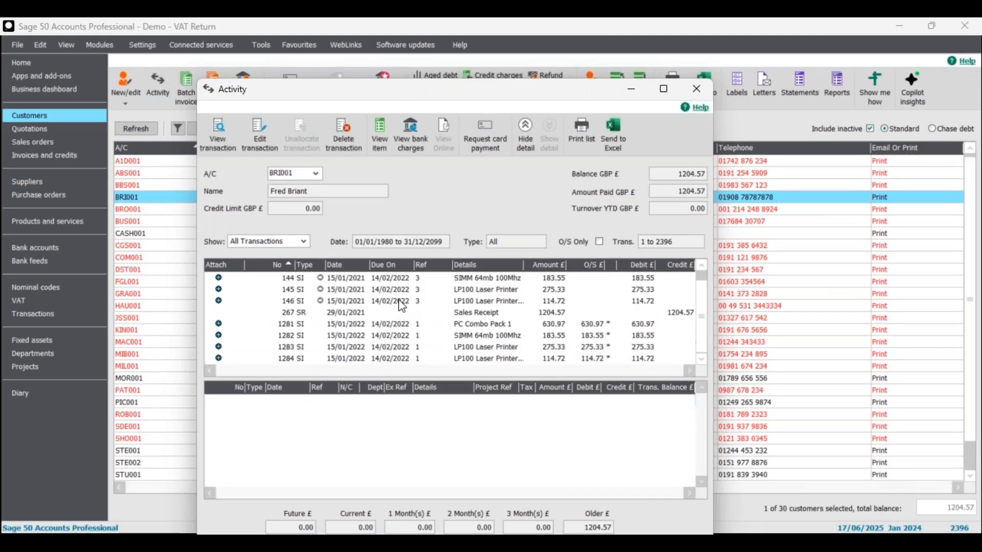
{"action": "left_click", "coordinate": [489, 314]}
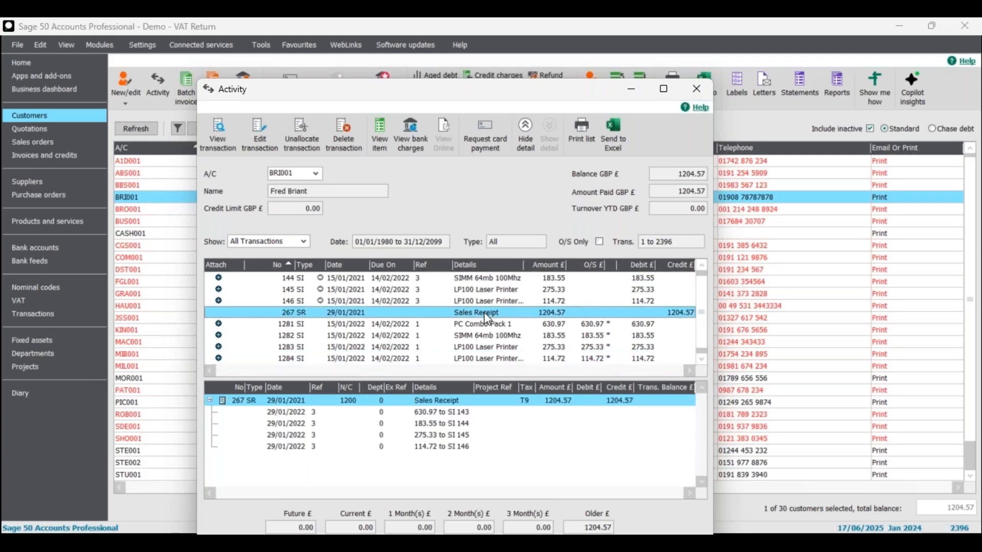
Delete receipt 267, then review invoices 1281 and 1284 and the receipt's cancelled allocations
{"action": "left_click", "coordinate": [349, 135]}
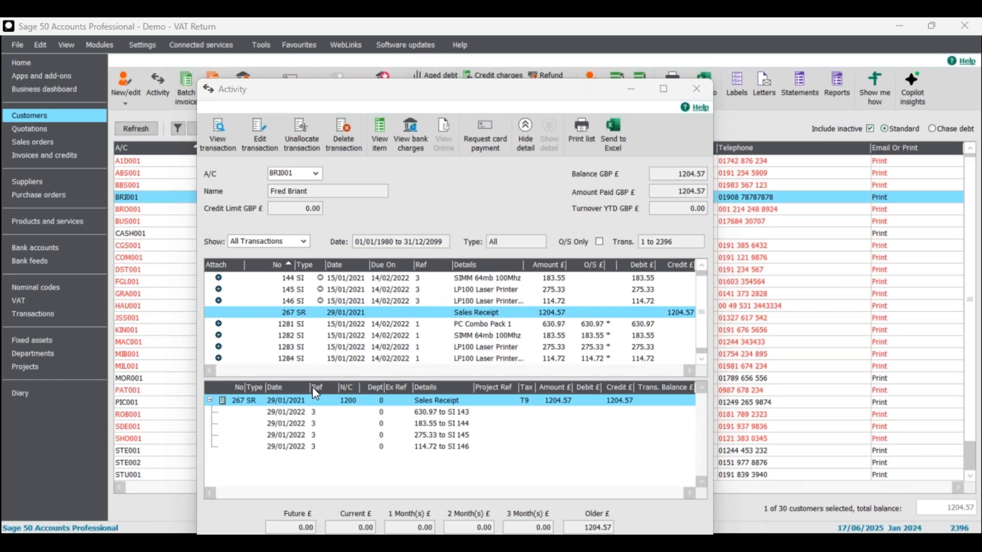
{"action": "left_click", "coordinate": [603, 510]}
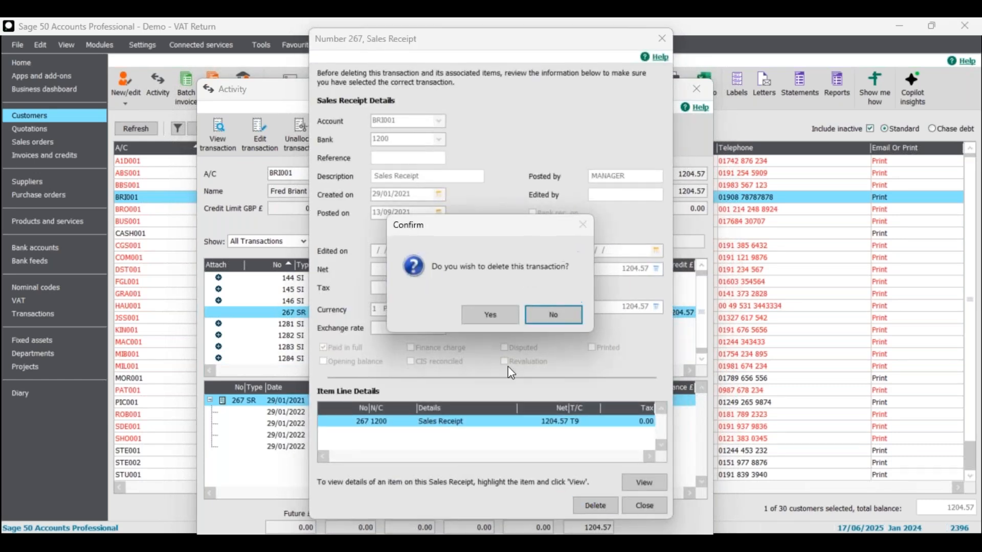
{"action": "left_click", "coordinate": [497, 315]}
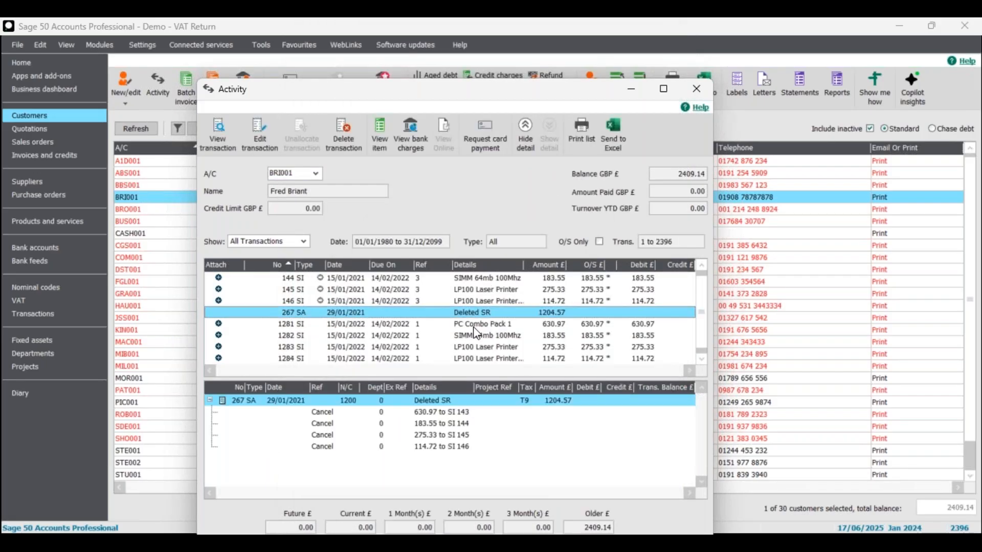
{"action": "left_click", "coordinate": [475, 325]}
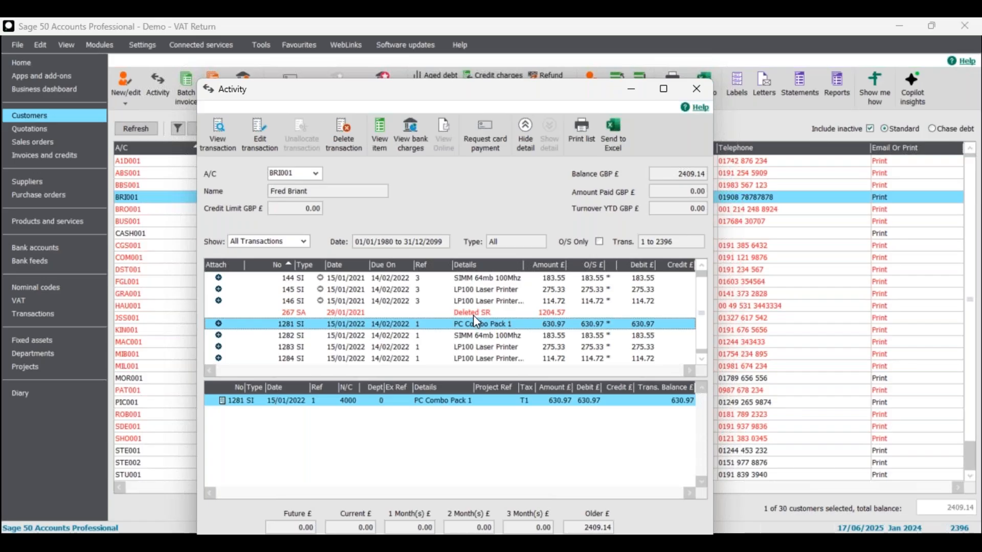
{"action": "left_click", "coordinate": [474, 313]}
{"action": "left_click", "coordinate": [699, 320]}
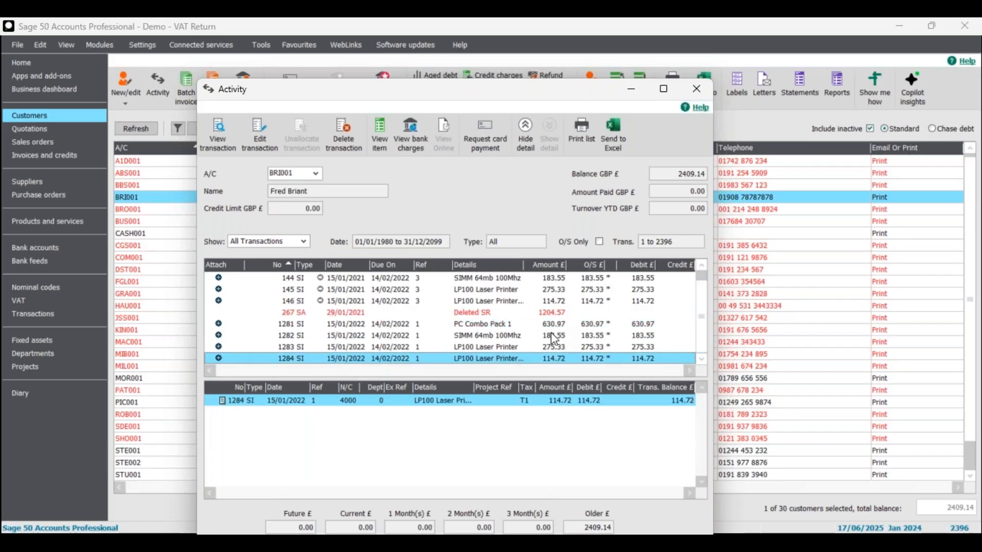
{"action": "left_click", "coordinate": [496, 311]}
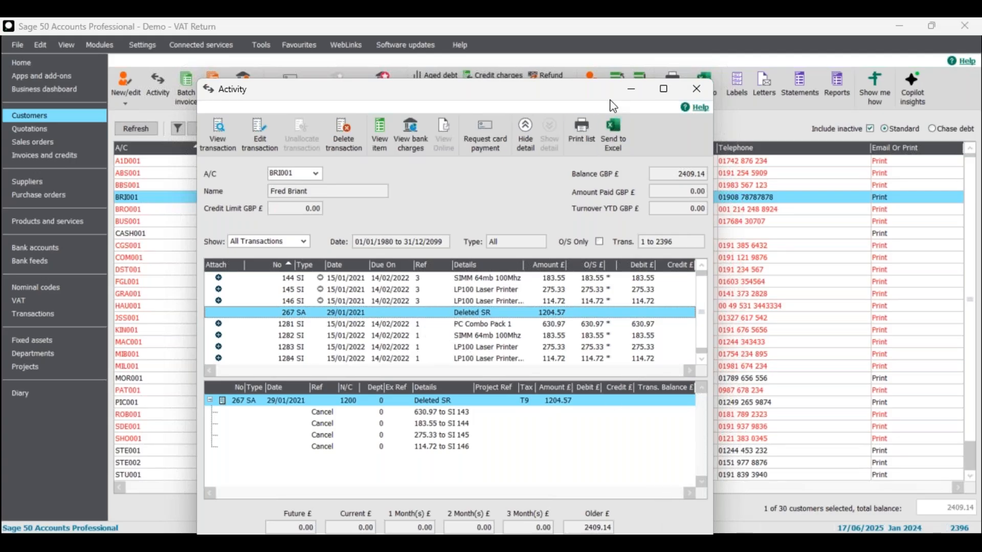
Close the activity and log on to Company Preferences with the password
{"action": "left_click", "coordinate": [696, 89]}
{"action": "left_click", "coordinate": [144, 46]}
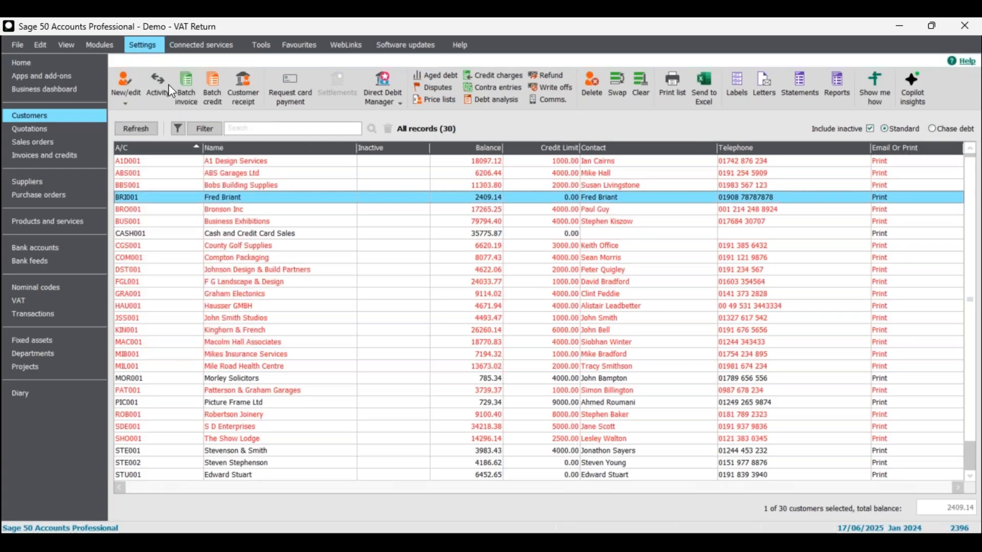
{"action": "left_click", "coordinate": [168, 84]}
{"action": "left_click", "coordinate": [544, 319]}
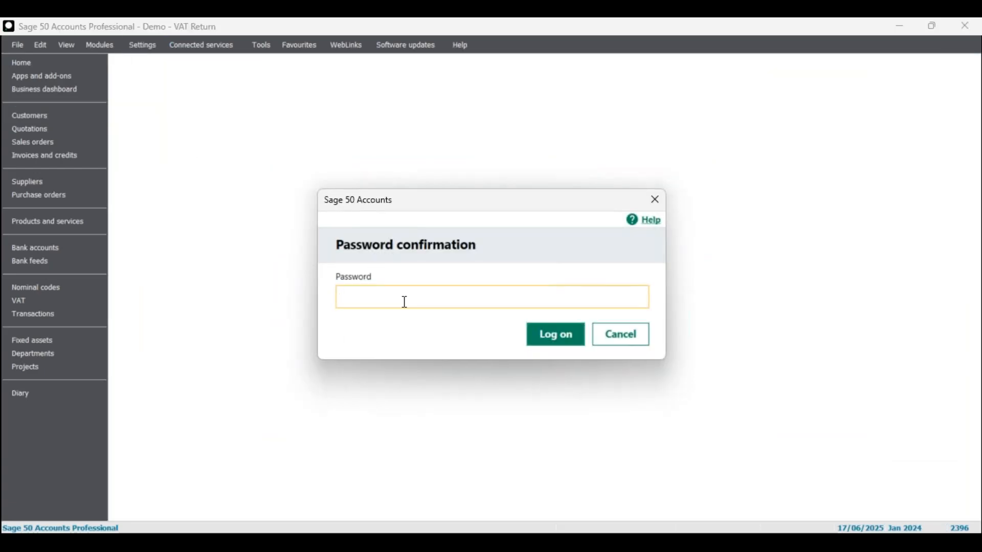
{"action": "type", "text": "••"}
{"action": "left_click", "coordinate": [543, 335]}
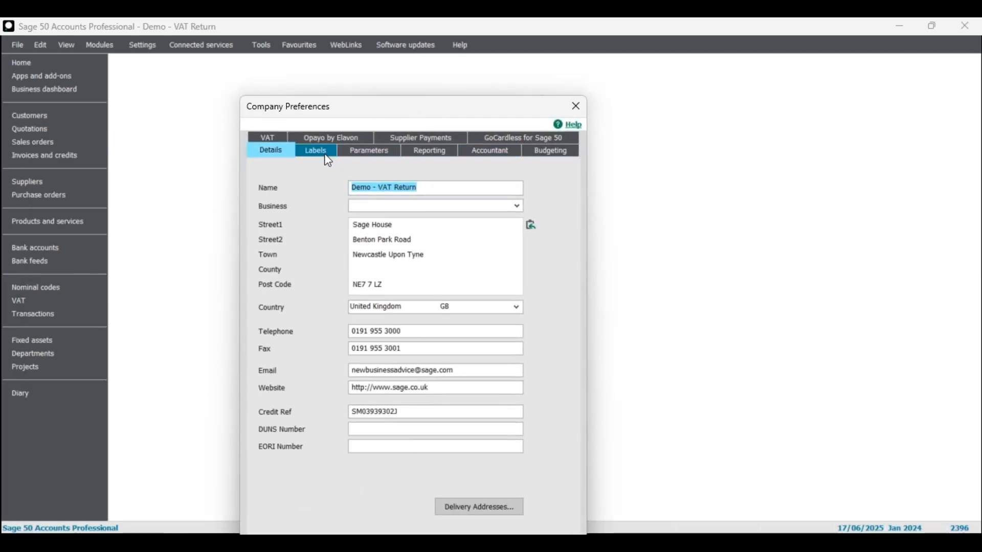
Tick Exclude deleted transactions on Parameters, save, and select the account in Customers
{"action": "left_click", "coordinate": [369, 152]}
{"action": "left_click", "coordinate": [290, 318]}
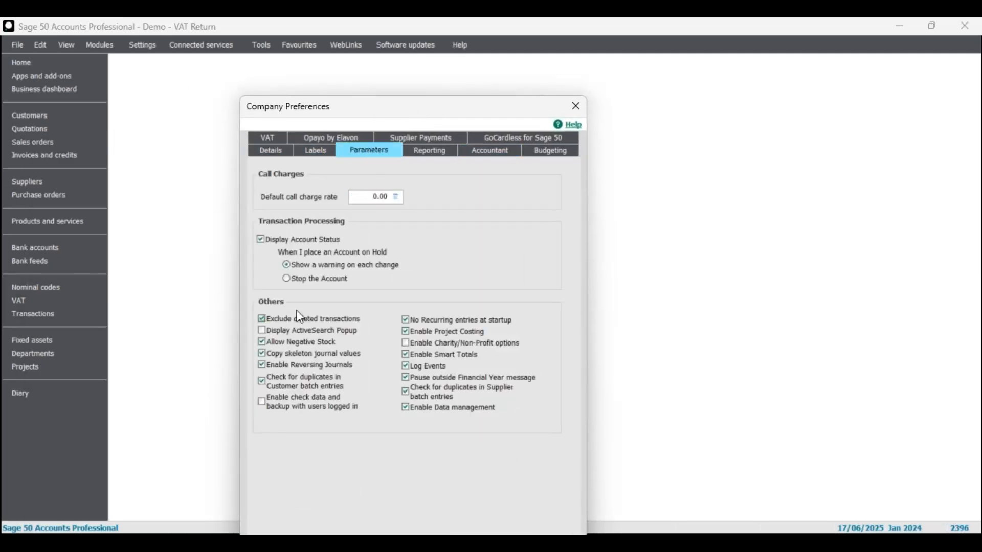
{"action": "left_click_drag", "start_coordinate": [400, 105], "coordinate": [410, 44]}
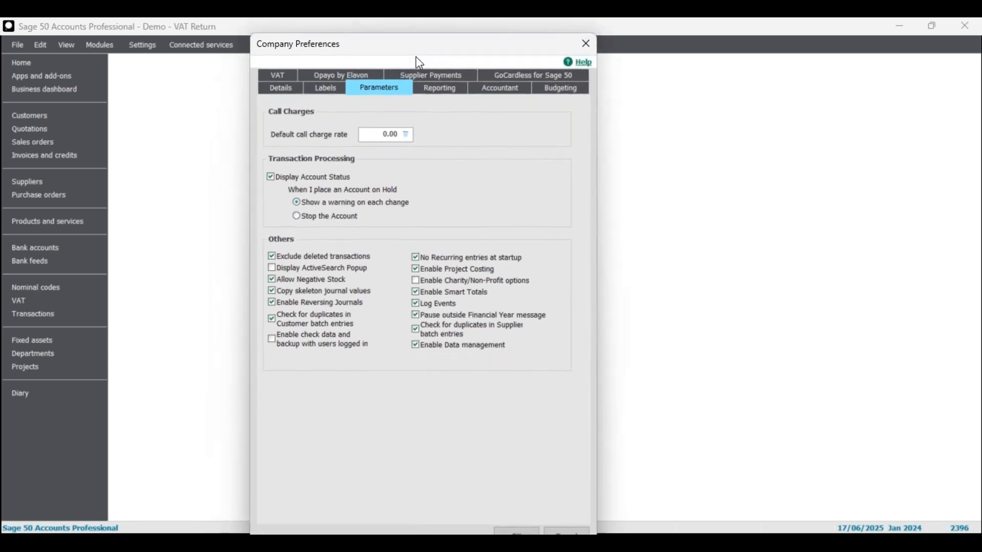
{"action": "left_click", "coordinate": [516, 532]}
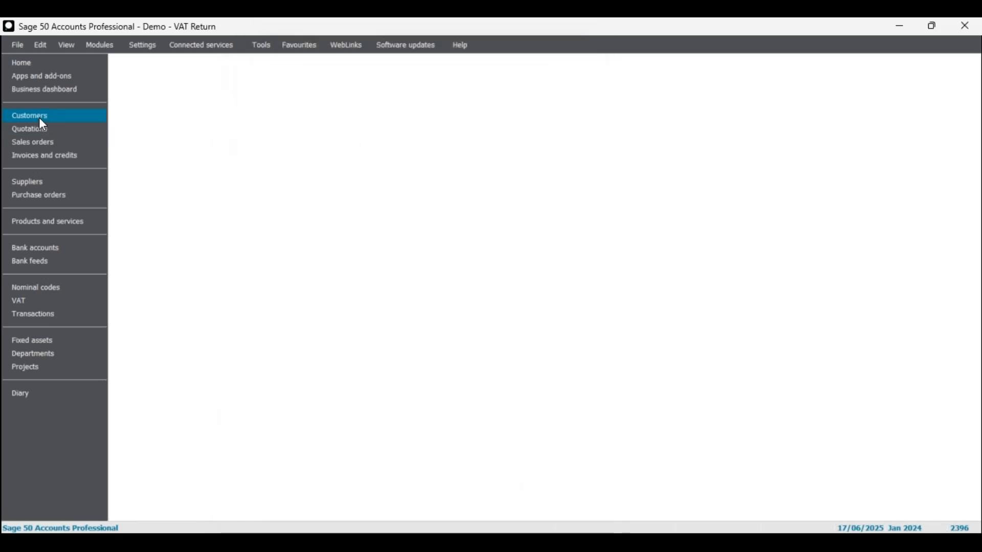
{"action": "left_click", "coordinate": [40, 121]}
{"action": "left_click", "coordinate": [268, 199]}
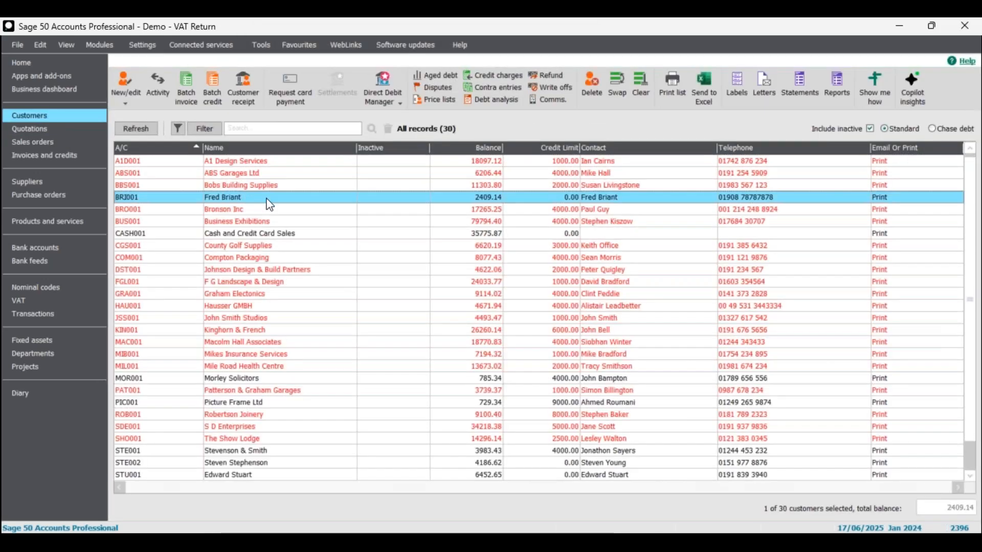
Confirm receipt 267 is gone from the customer's activity, then reopen Company Preferences
{"action": "left_click", "coordinate": [166, 92]}
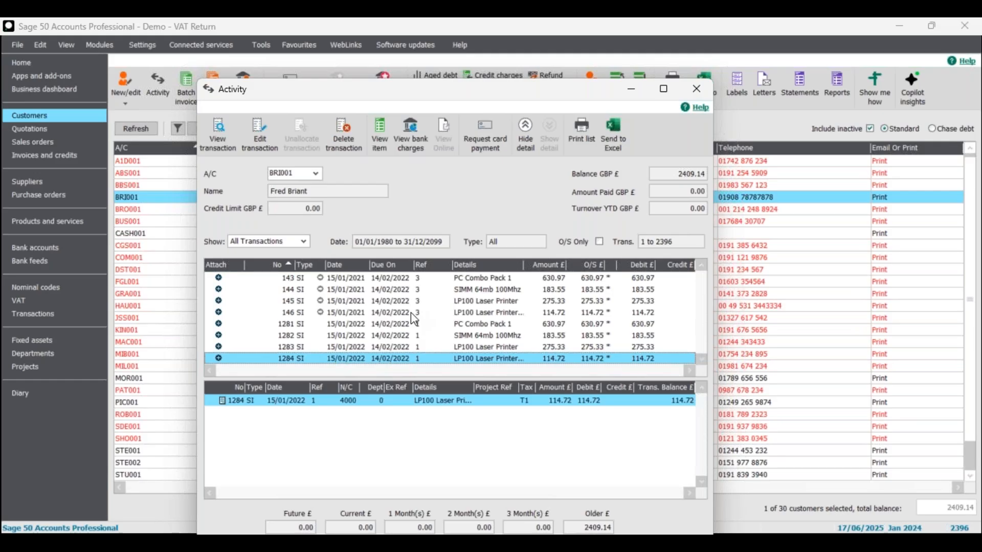
{"action": "left_click", "coordinate": [696, 90]}
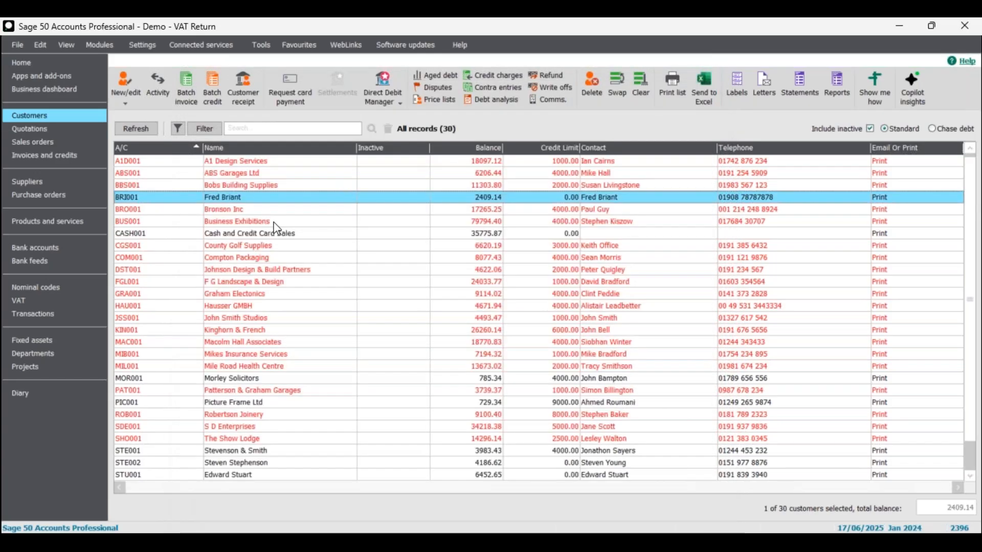
{"action": "left_click", "coordinate": [144, 46]}
{"action": "left_click", "coordinate": [184, 97]}
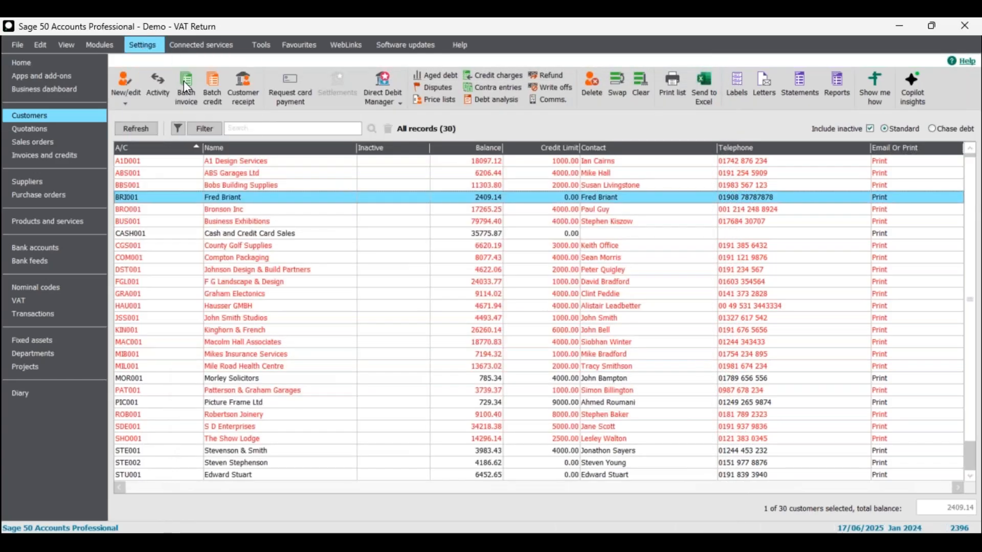
{"action": "left_click", "coordinate": [545, 322]}
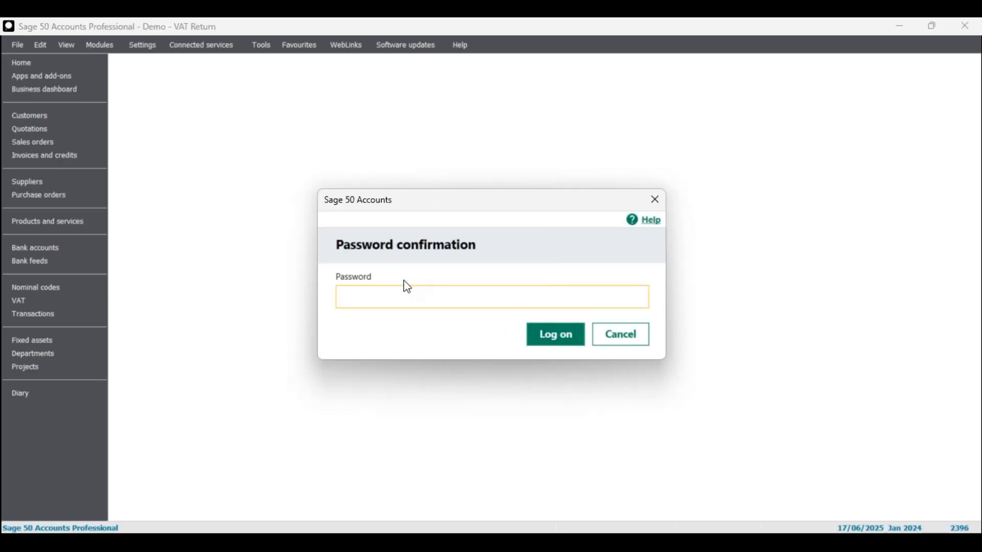
Log on with the password, tick Display ActiveSearch Popup on Parameters, and save
{"action": "type", "text": "12"}
{"action": "left_click", "coordinate": [540, 333]}
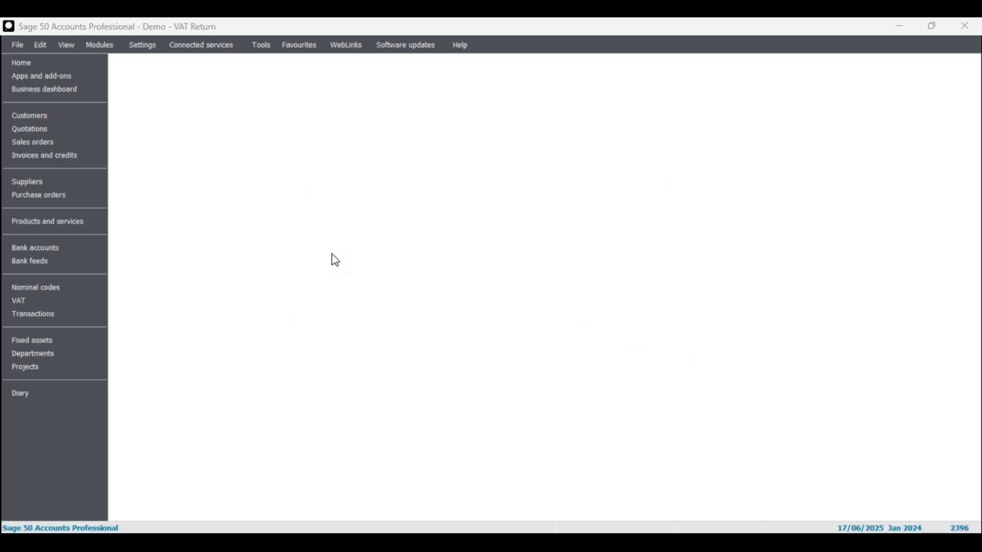
{"action": "left_click_drag", "start_coordinate": [169, 287], "coordinate": [578, 36]}
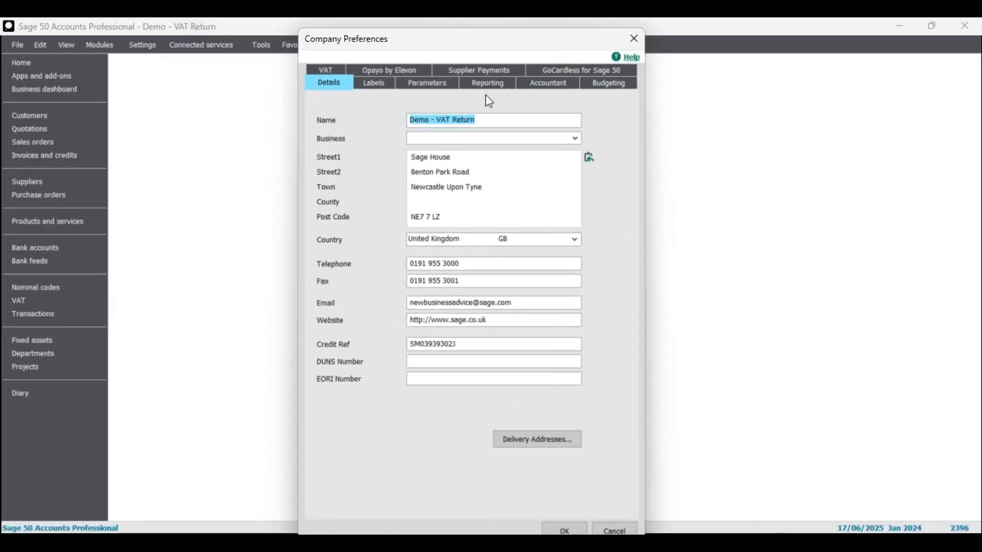
{"action": "left_click", "coordinate": [439, 85]}
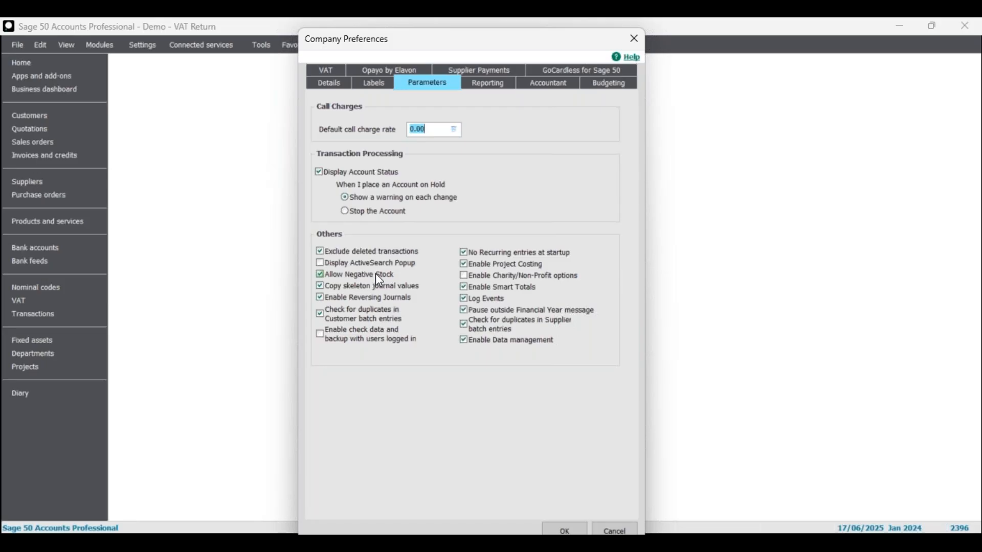
{"action": "left_click_drag", "start_coordinate": [535, 44], "coordinate": [522, 36]}
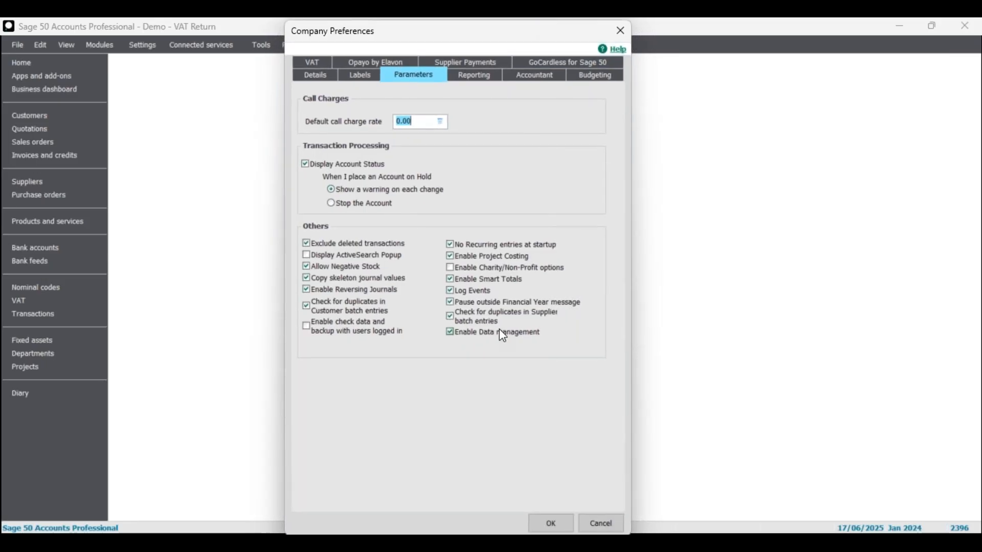
{"action": "left_click", "coordinate": [330, 255]}
{"action": "left_click", "coordinate": [544, 518]}
Start a Batch Customer Invoice line for account BBS001 (Bobs Building Supplies)
{"action": "left_click", "coordinate": [52, 118]}
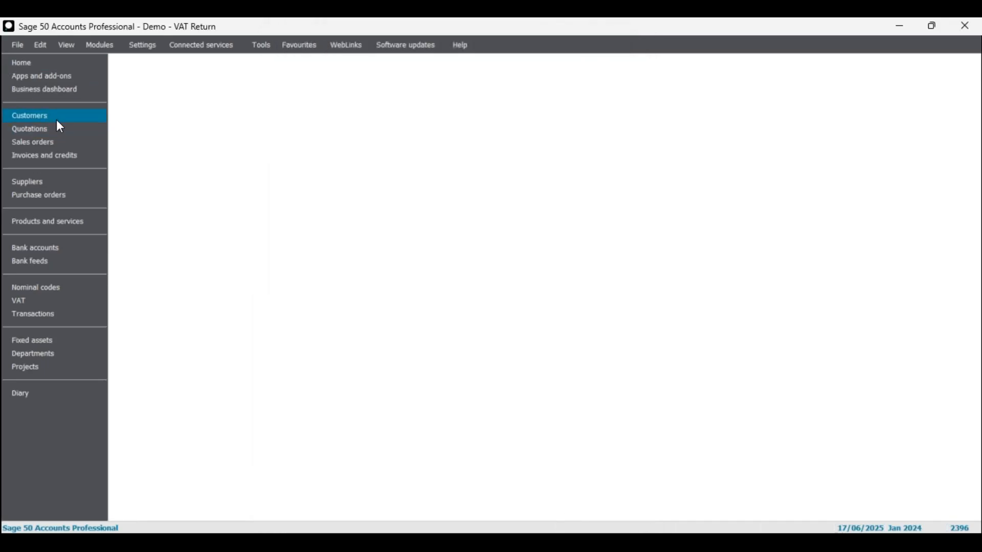
{"action": "left_click", "coordinate": [185, 92]}
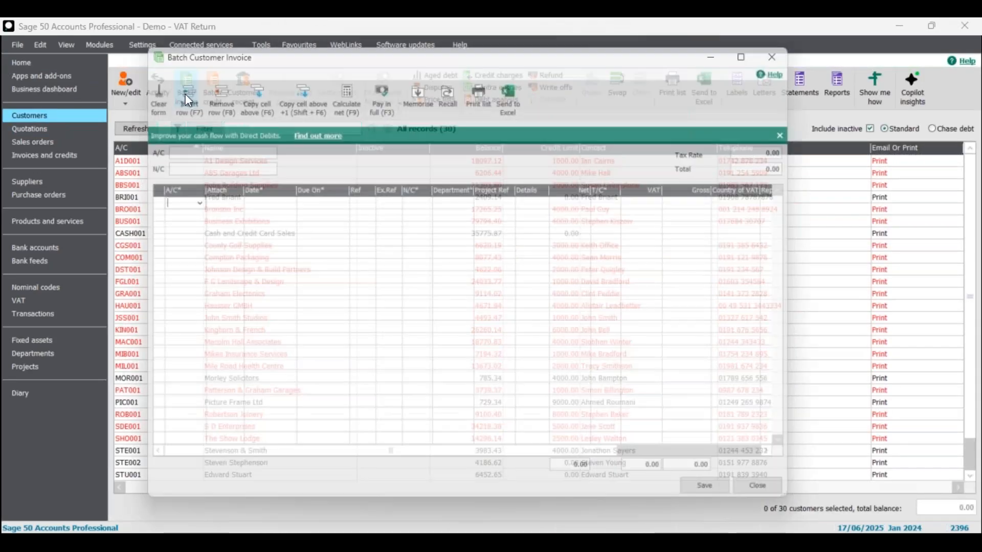
{"action": "type", "text": "A1D001"}
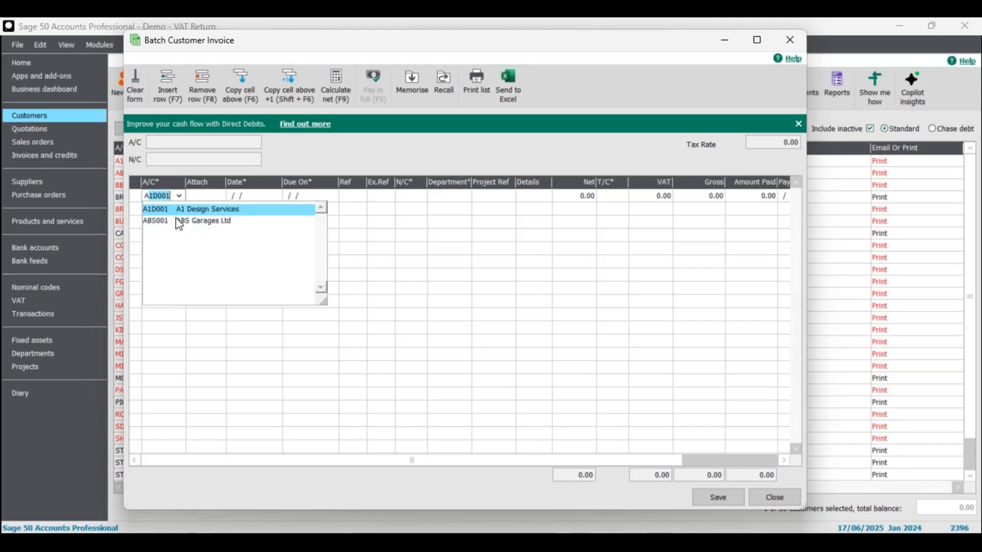
{"action": "left_click", "coordinate": [190, 167]}
{"action": "left_click", "coordinate": [170, 196]}
{"action": "left_click_drag", "start_coordinate": [170, 197], "coordinate": [117, 197]}
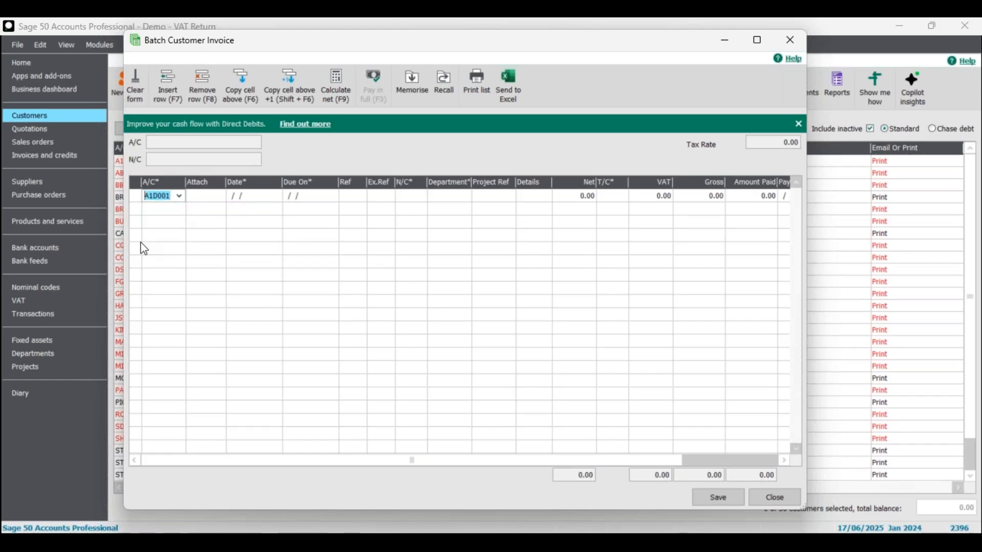
{"action": "type", "text": "B"}
{"action": "key", "text": "Down"}
{"action": "key", "text": "Down"}
{"action": "key", "text": "Down"}
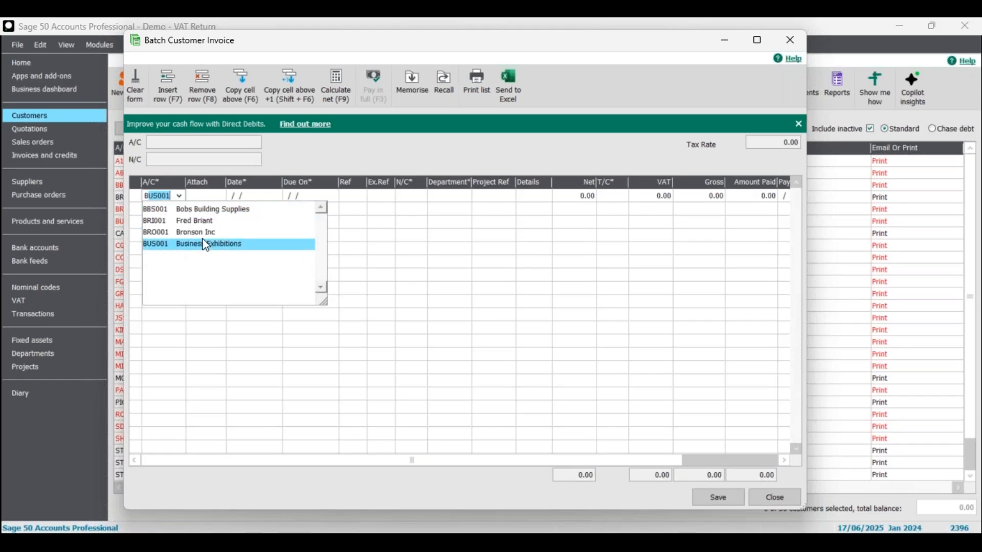
{"action": "key", "text": "Up"}
{"action": "key", "text": "Up"}
{"action": "key", "text": "Up"}
{"action": "key", "text": "Return"}
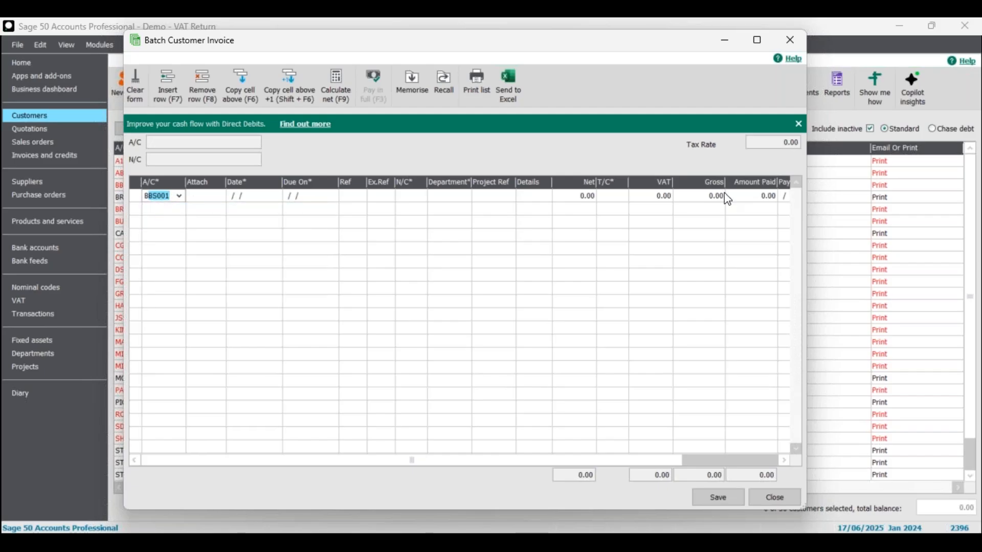
{"action": "left_click", "coordinate": [781, 495]}
Close the batch invoice without saving and request Company Preferences, accepting the close-windows warning
{"action": "left_click", "coordinate": [462, 313]}
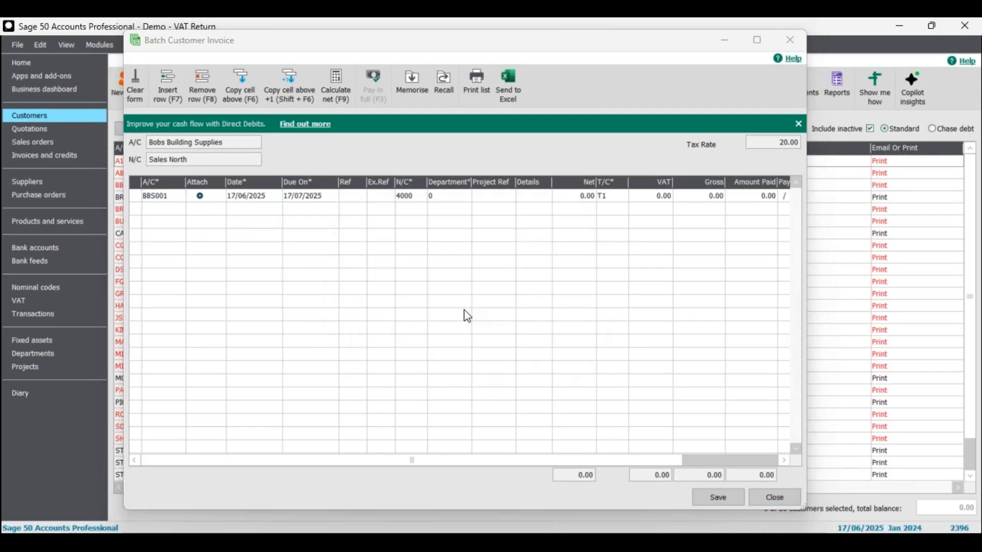
{"action": "left_click", "coordinate": [137, 47]}
{"action": "left_click", "coordinate": [158, 75]}
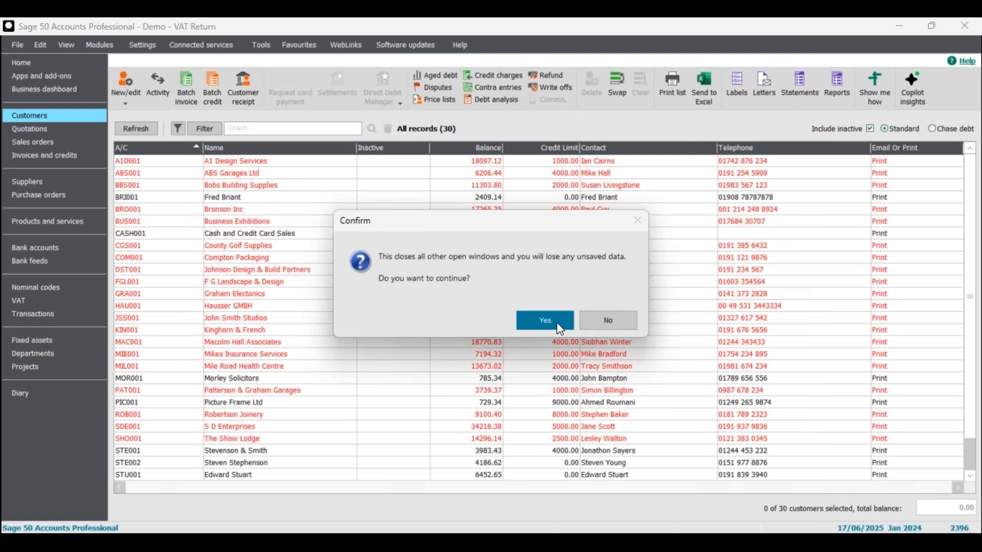
{"action": "left_click", "coordinate": [556, 322]}
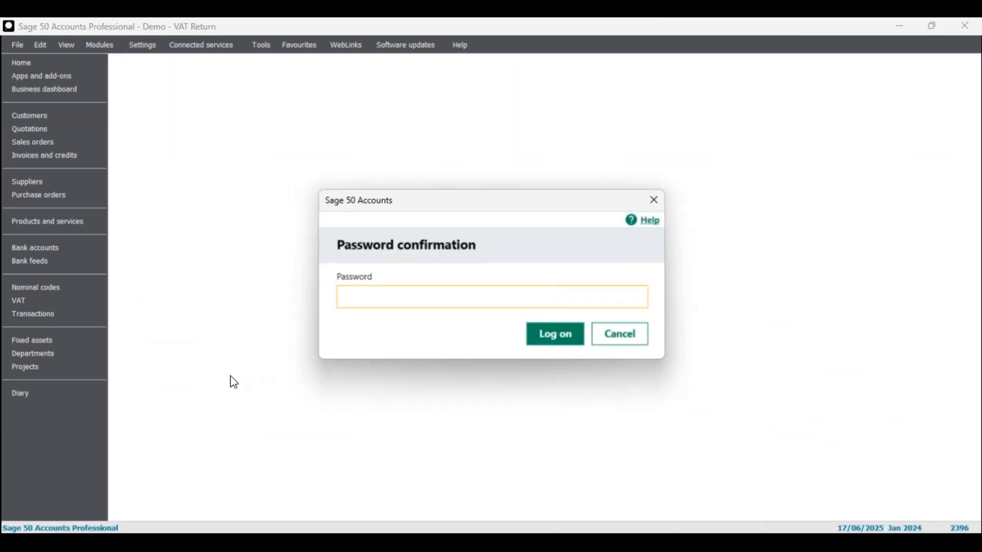
Log on, untick Display ActiveSearch Popup on Parameters, save, and return to Customers
{"action": "type", "text": "**"}
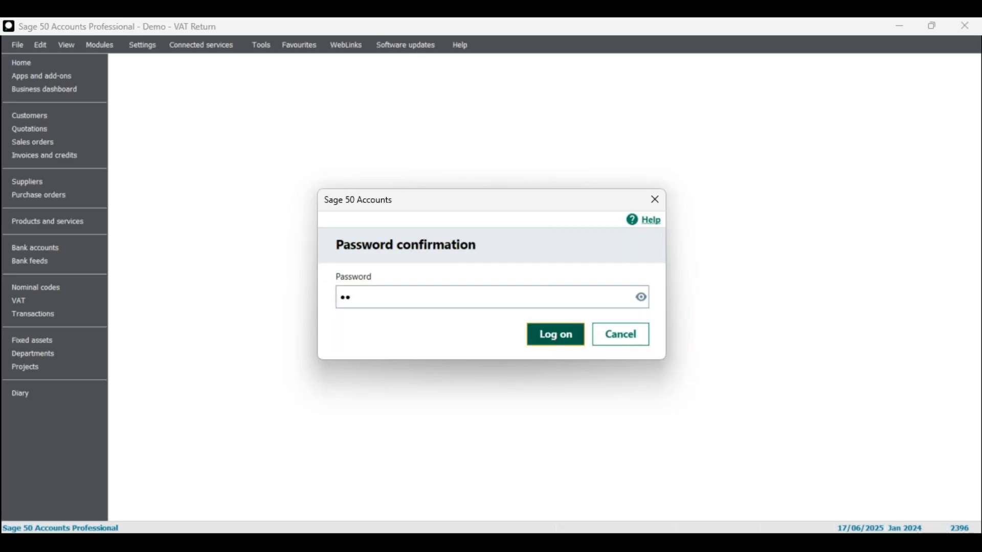
{"action": "left_click", "coordinate": [557, 337]}
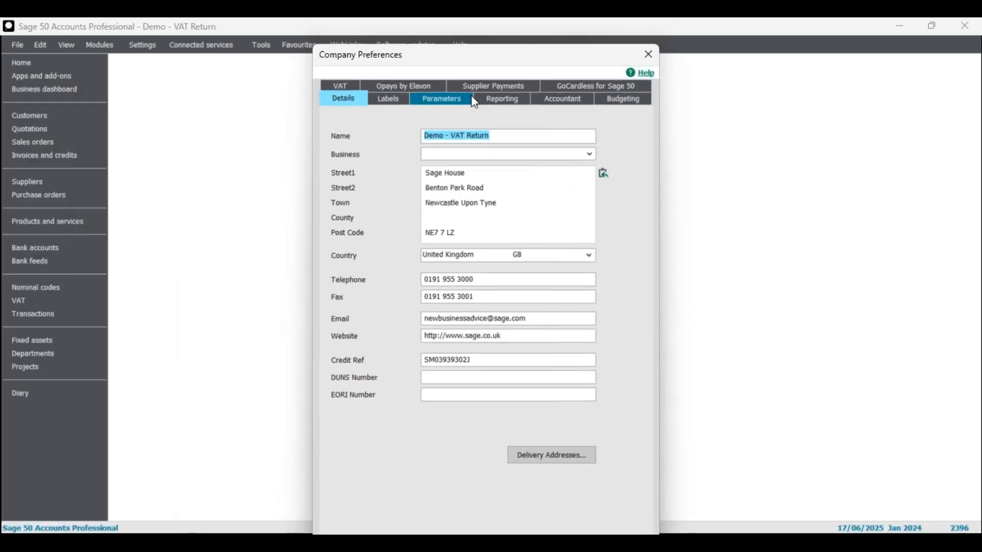
{"action": "left_click", "coordinate": [468, 96]}
{"action": "left_click", "coordinate": [360, 281]}
{"action": "left_click_drag", "start_coordinate": [472, 58], "coordinate": [454, 38]}
{"action": "left_click", "coordinate": [561, 528]}
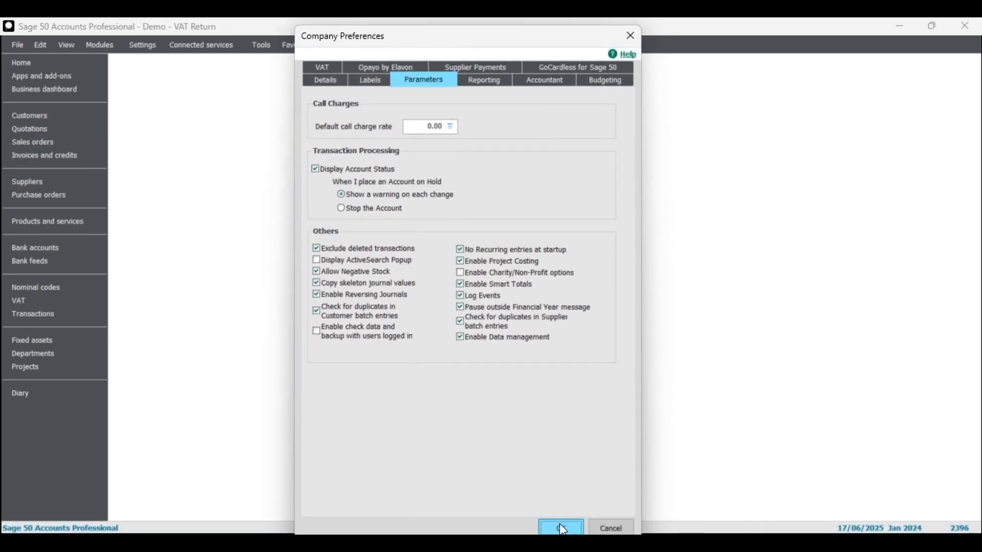
{"action": "left_click", "coordinate": [148, 48]}
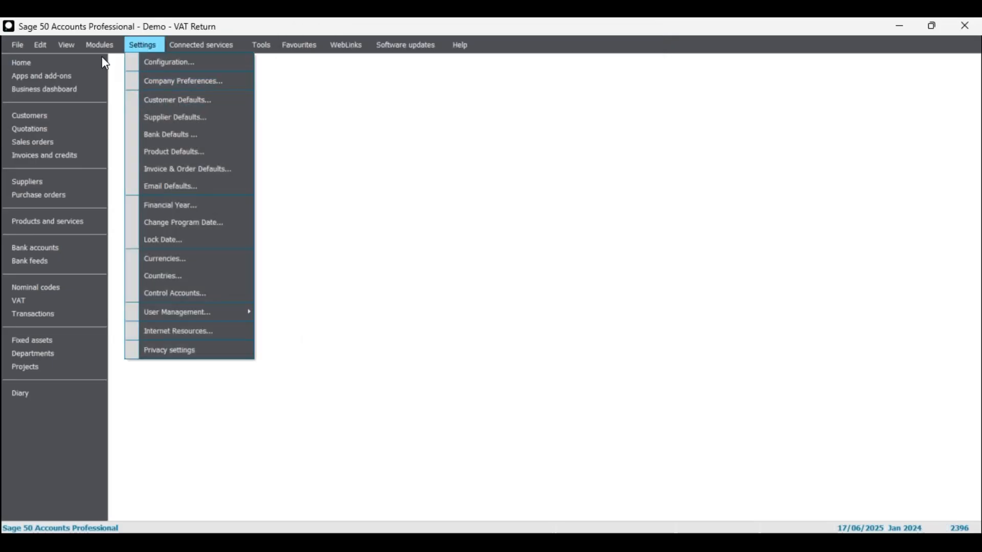
{"action": "left_click", "coordinate": [86, 117]}
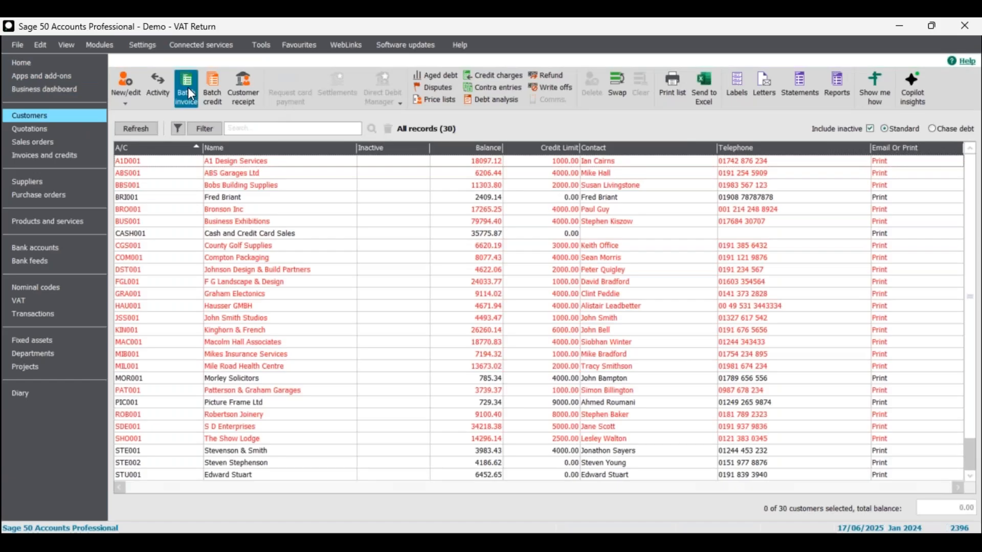
{"action": "left_click", "coordinate": [187, 87]}
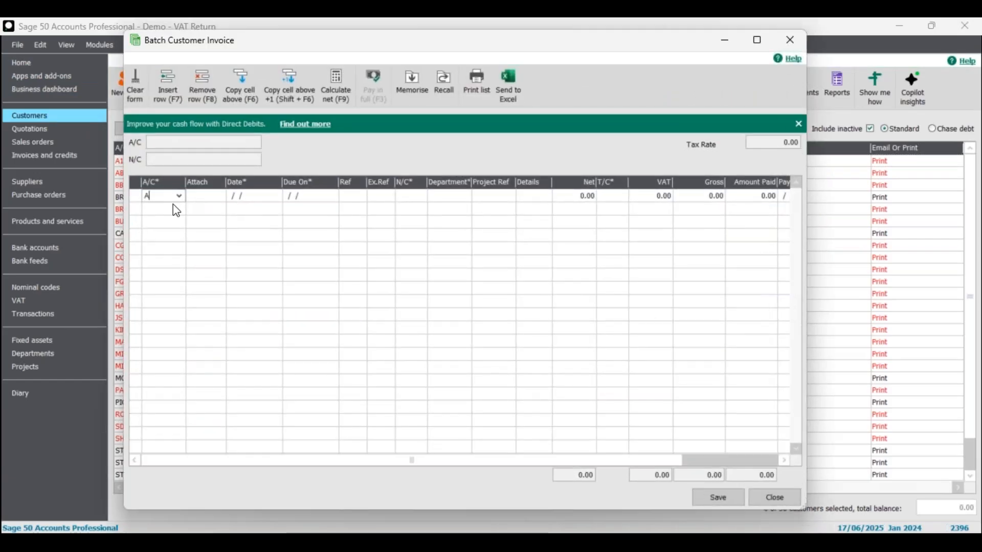
{"action": "left_click_drag", "start_coordinate": [163, 198], "coordinate": [133, 207]}
{"action": "type", "text": "B"}
{"action": "left_click", "coordinate": [776, 496]}
{"action": "left_click", "coordinate": [477, 441]}
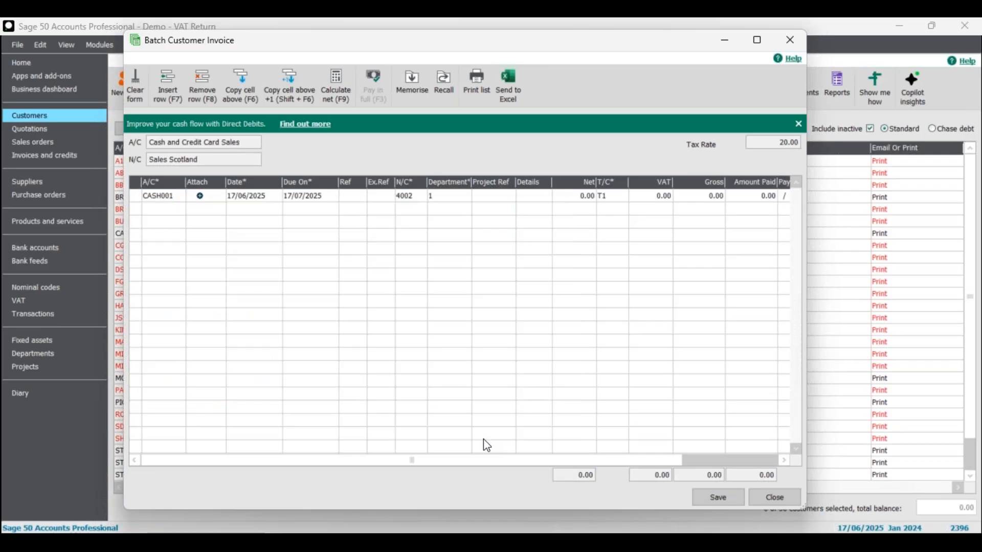
{"action": "left_click", "coordinate": [790, 41]}
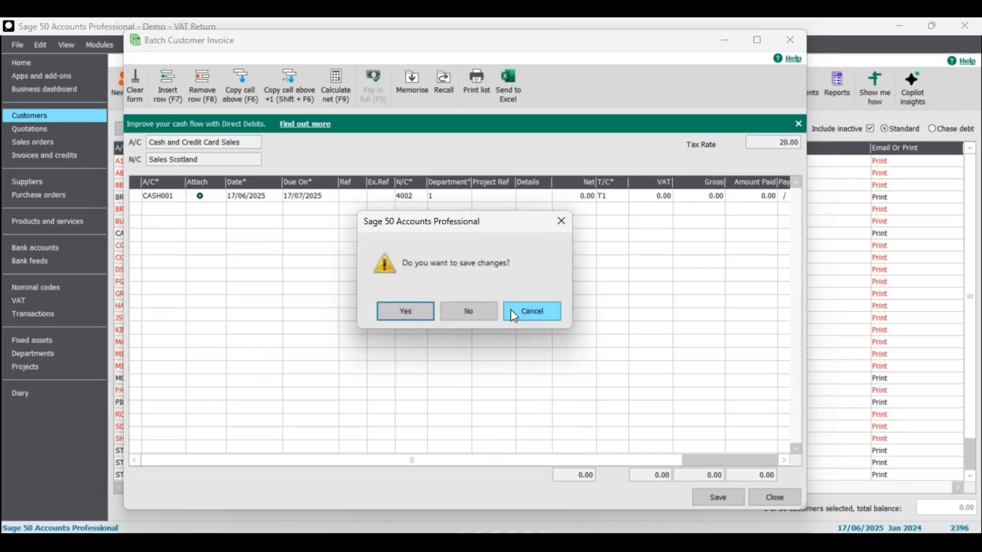
{"action": "left_click", "coordinate": [467, 311]}
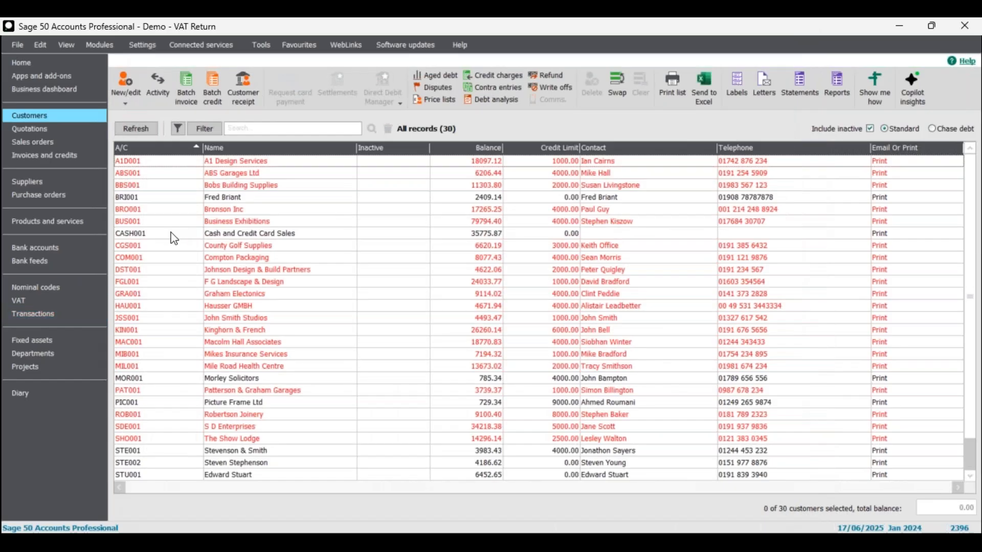
{"action": "left_click", "coordinate": [143, 45]}
Reopen Company Preferences, log on with the password, and show the Parameters settings
{"action": "left_click", "coordinate": [193, 81]}
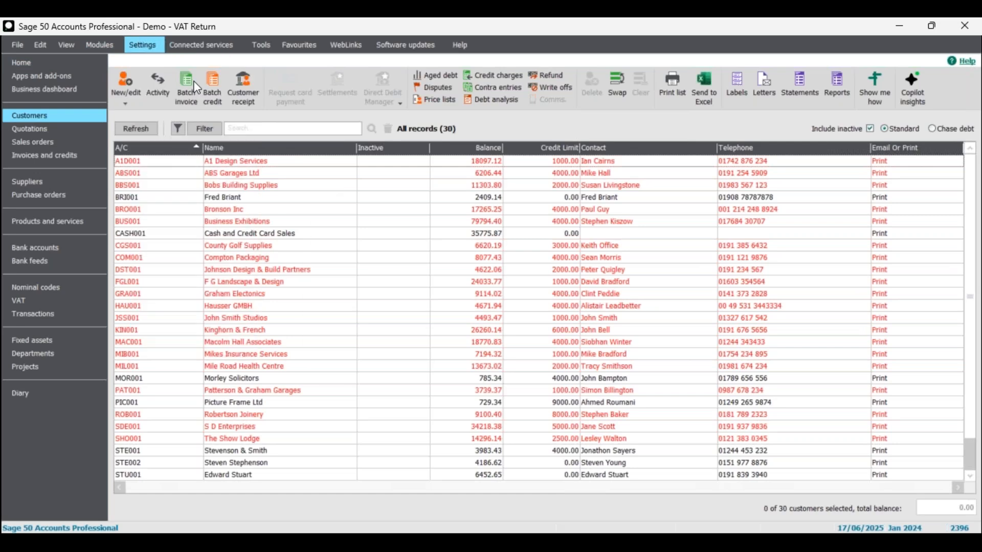
{"action": "left_click", "coordinate": [551, 326]}
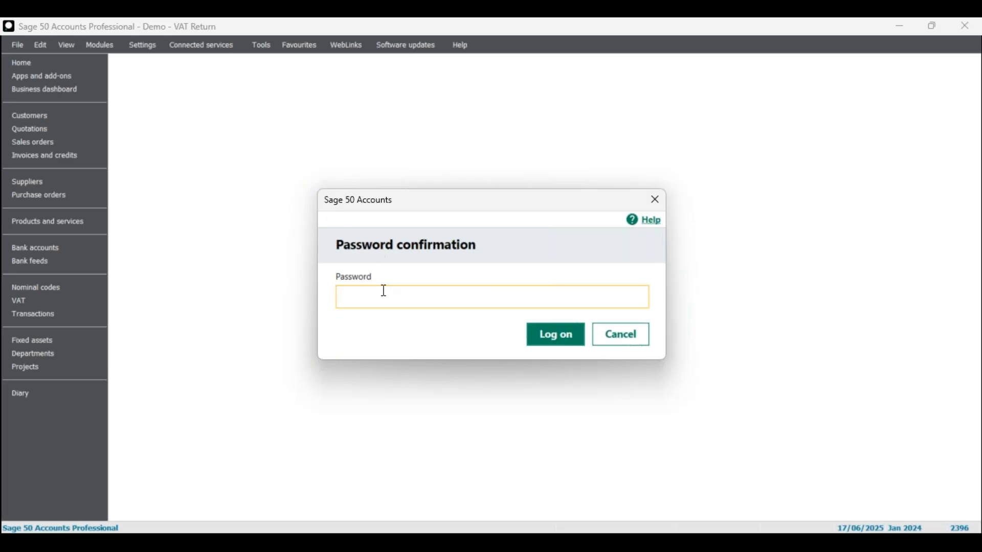
{"action": "type", "text": "**"}
{"action": "left_click", "coordinate": [549, 342]}
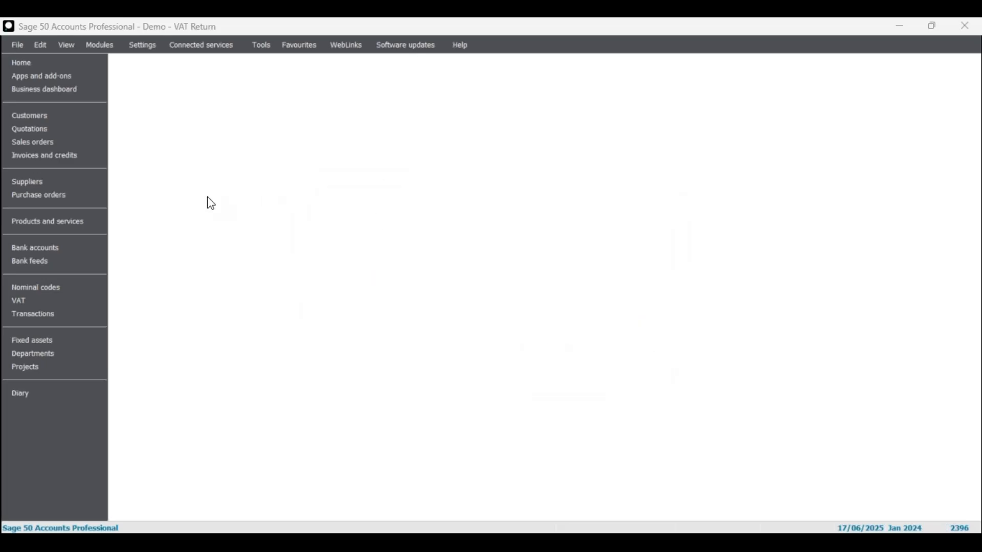
{"action": "left_click", "coordinate": [305, 134]}
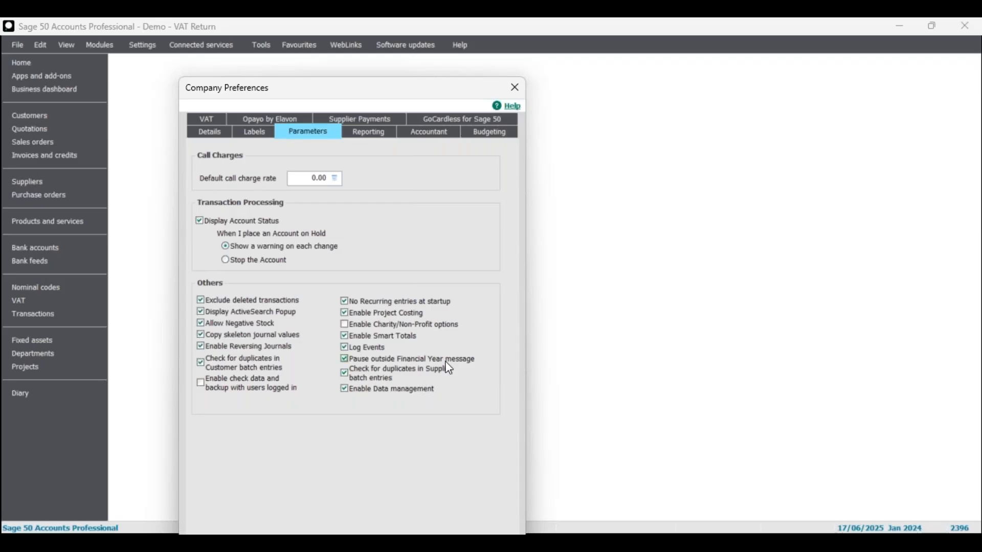
Reposition the preferences window to review the Parameters options, then cancel without saving
{"action": "left_click_drag", "start_coordinate": [364, 90], "coordinate": [367, 70]}
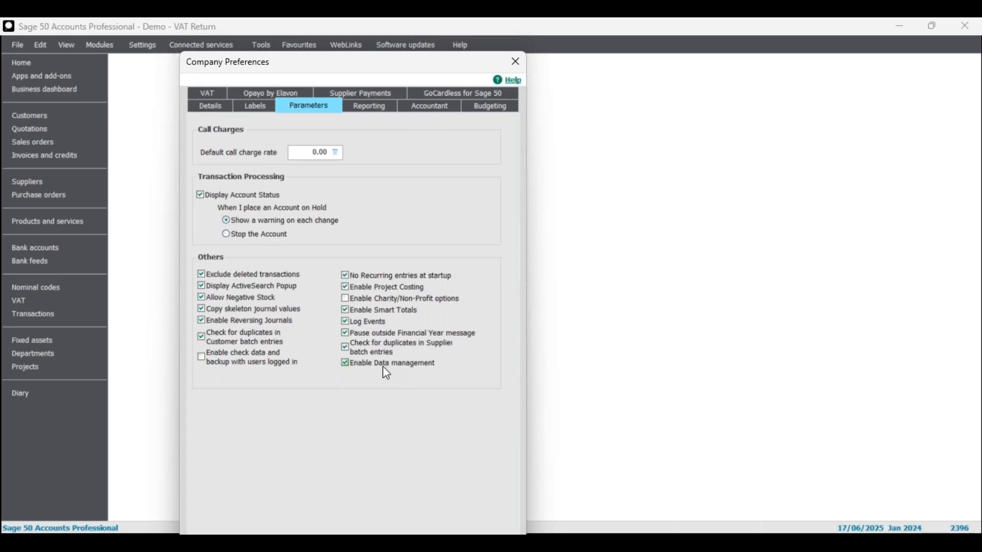
{"action": "left_click_drag", "start_coordinate": [401, 62], "coordinate": [416, 43]}
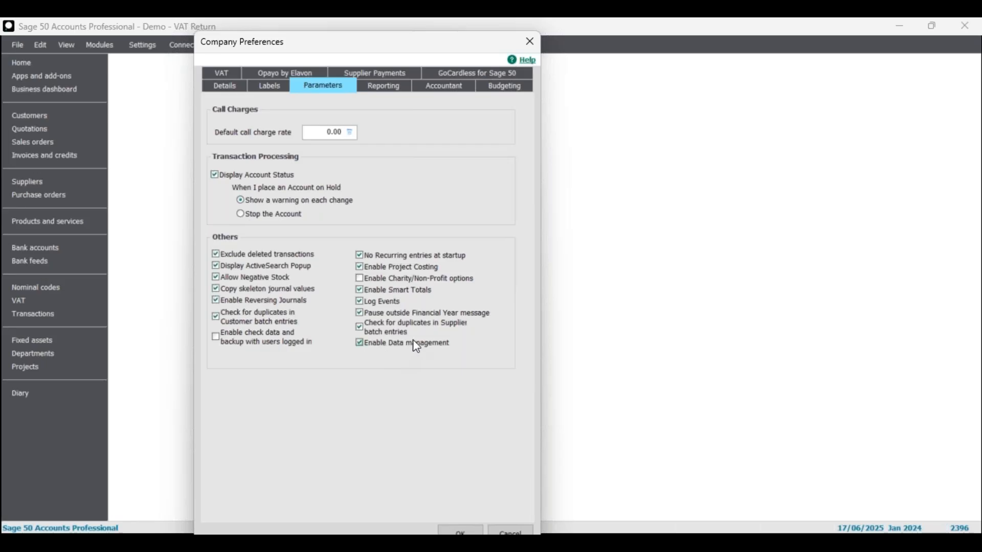
{"action": "left_click_drag", "start_coordinate": [331, 43], "coordinate": [365, 37]}
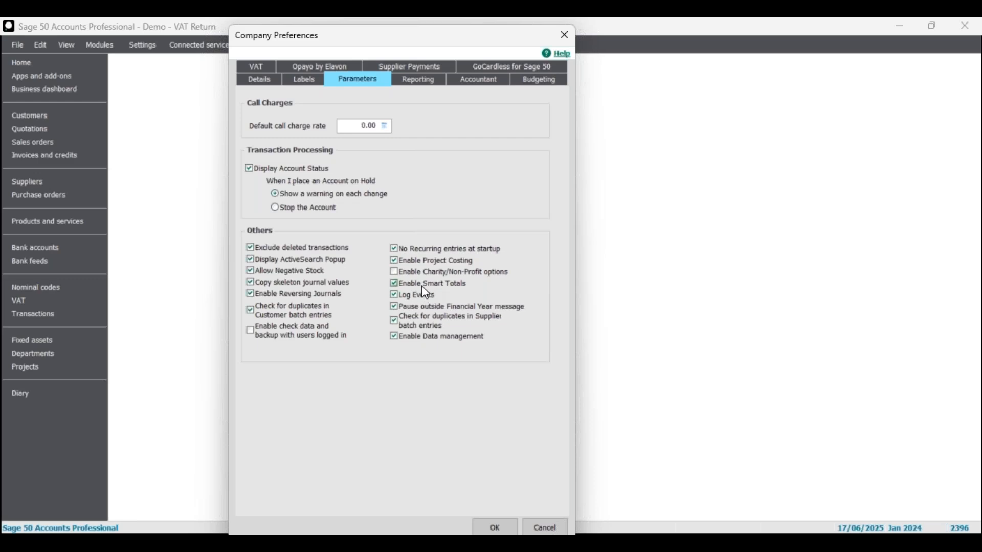
{"action": "left_click", "coordinate": [540, 529]}
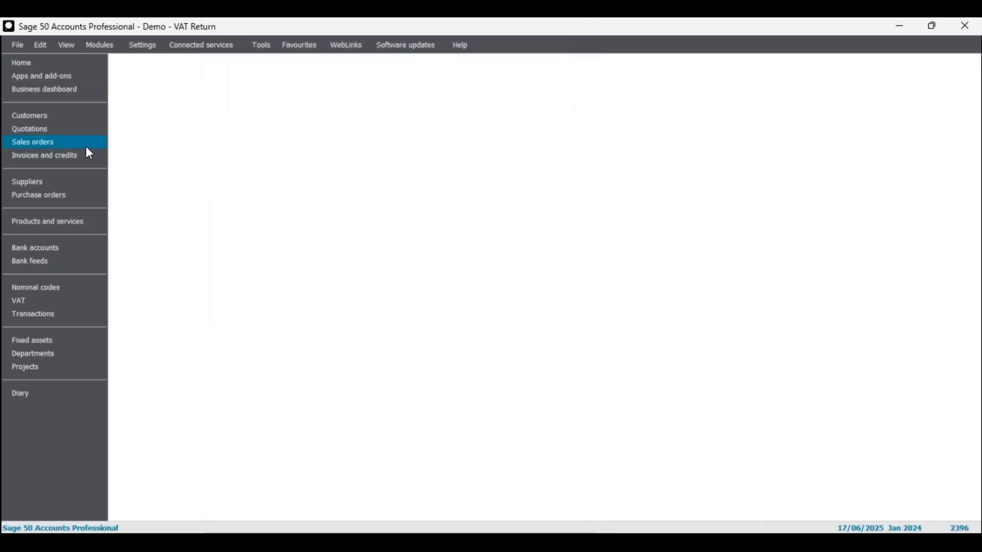
Open Customers and select BRO001, BUS001, BBS001, ABS001, A1D001, CGS001, COM001 and DST001
{"action": "left_click", "coordinate": [43, 117]}
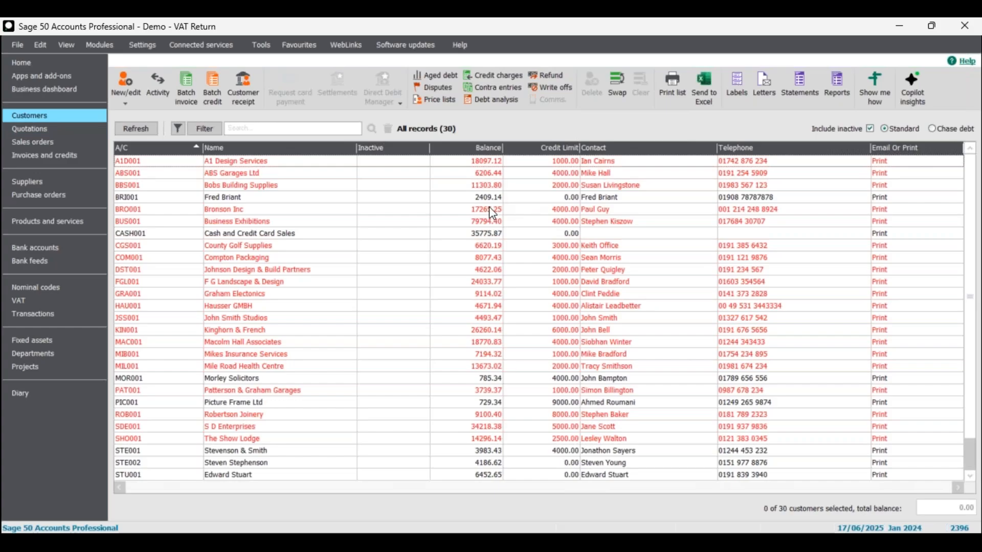
{"action": "left_click", "coordinate": [490, 209]}
{"action": "left_click", "coordinate": [493, 223]}
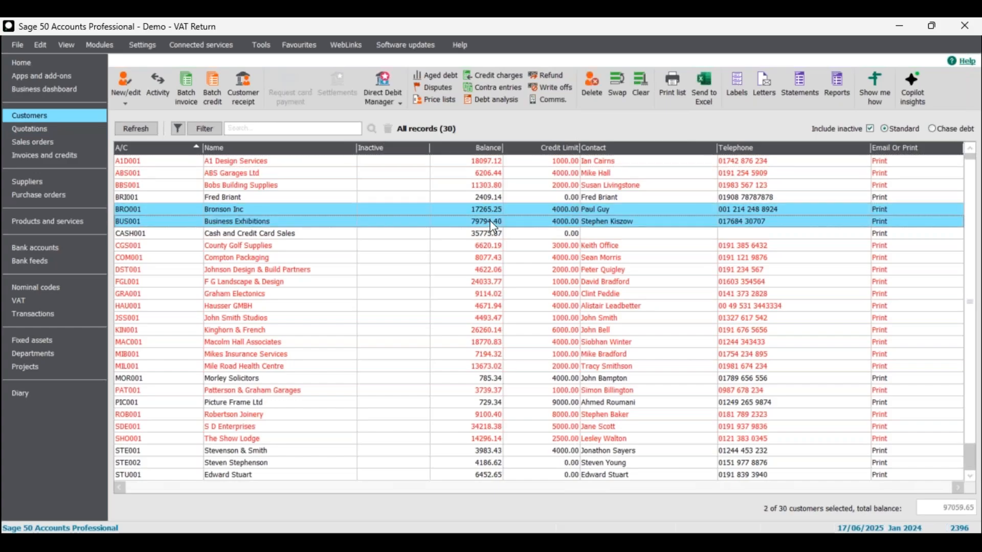
{"action": "left_click", "coordinate": [499, 189]}
{"action": "left_click", "coordinate": [499, 173]}
{"action": "left_click", "coordinate": [498, 160]}
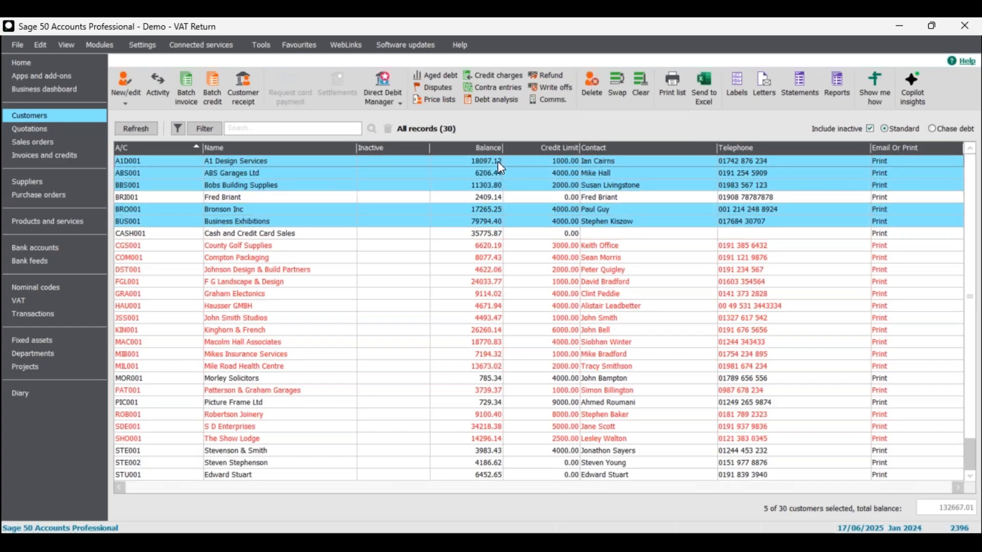
{"action": "left_click", "coordinate": [500, 246]}
{"action": "left_click", "coordinate": [498, 259]}
{"action": "left_click", "coordinate": [500, 271]}
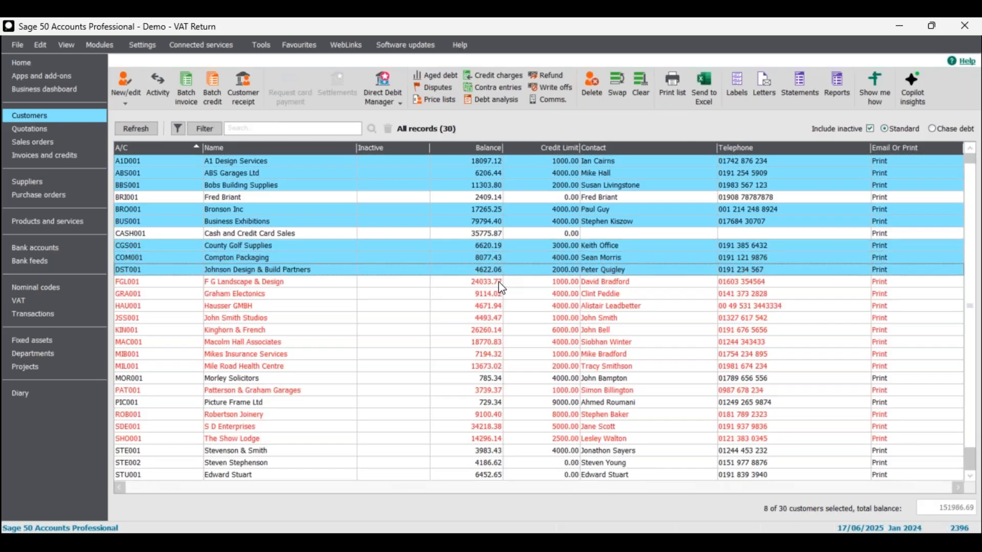
Add FGL001 through MIL001 to the selection, then clear all selected accounts
{"action": "left_click", "coordinate": [499, 283]}
{"action": "left_click", "coordinate": [499, 295]}
{"action": "left_click", "coordinate": [499, 307]}
{"action": "left_click", "coordinate": [500, 319]}
{"action": "left_click", "coordinate": [499, 331]}
{"action": "left_click", "coordinate": [498, 343]}
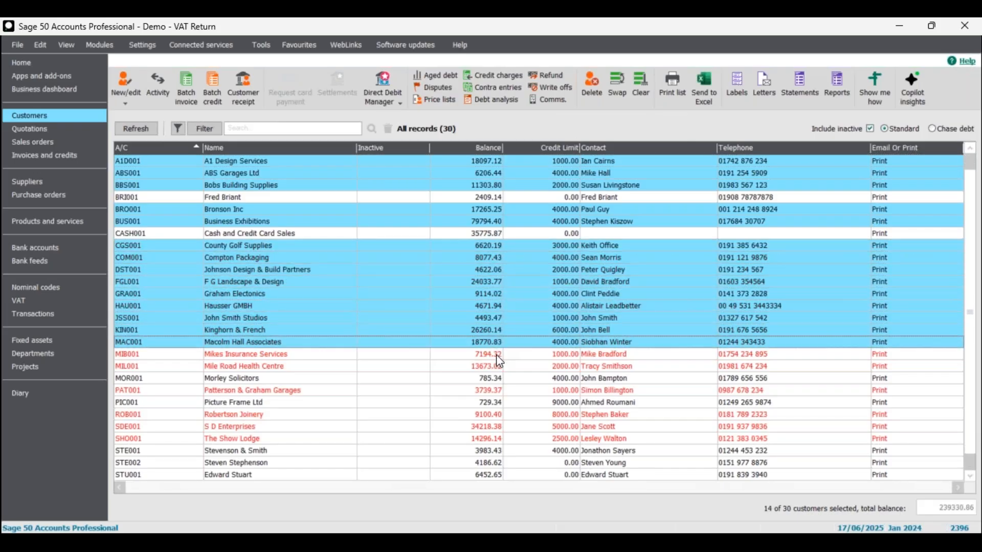
{"action": "left_click", "coordinate": [497, 354]}
{"action": "left_click", "coordinate": [497, 366]}
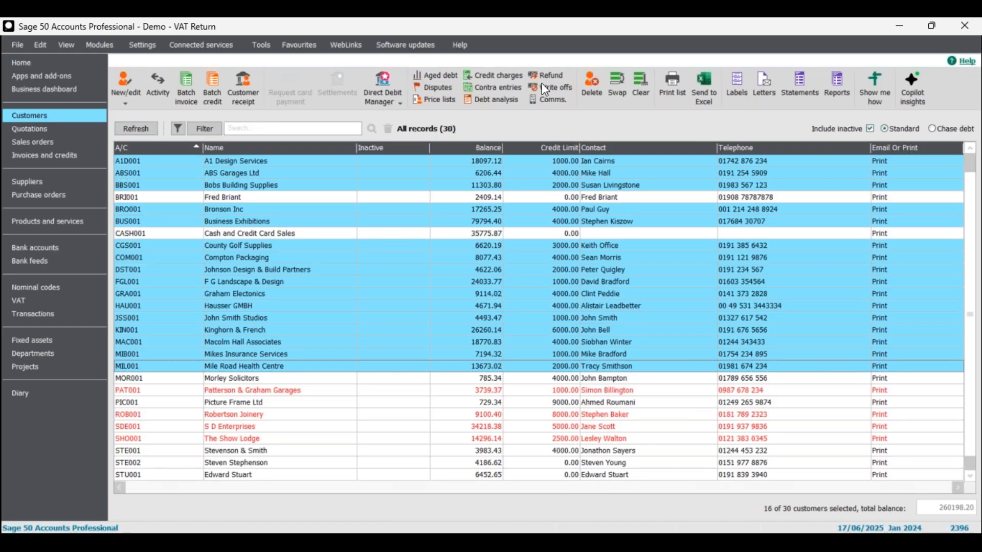
{"action": "left_click", "coordinate": [639, 90]}
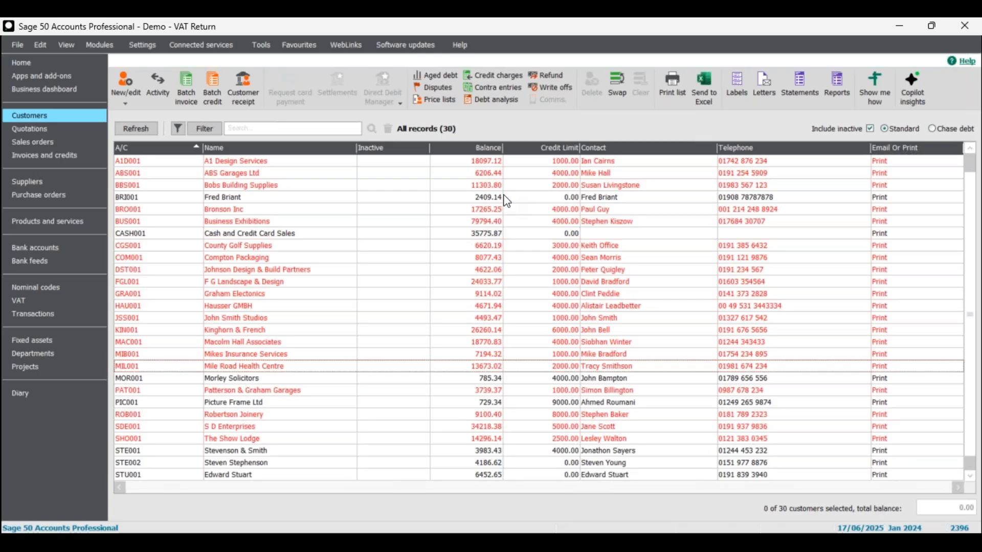
Select accounts A1D001 through MIL001 one by one to see their combined balance
{"action": "mouse_move", "coordinate": [483, 166]}
{"action": "left_mouse_down"}
{"action": "mouse_move", "coordinate": [494, 189]}
{"action": "mouse_move", "coordinate": [484, 167]}
{"action": "left_mouse_up"}
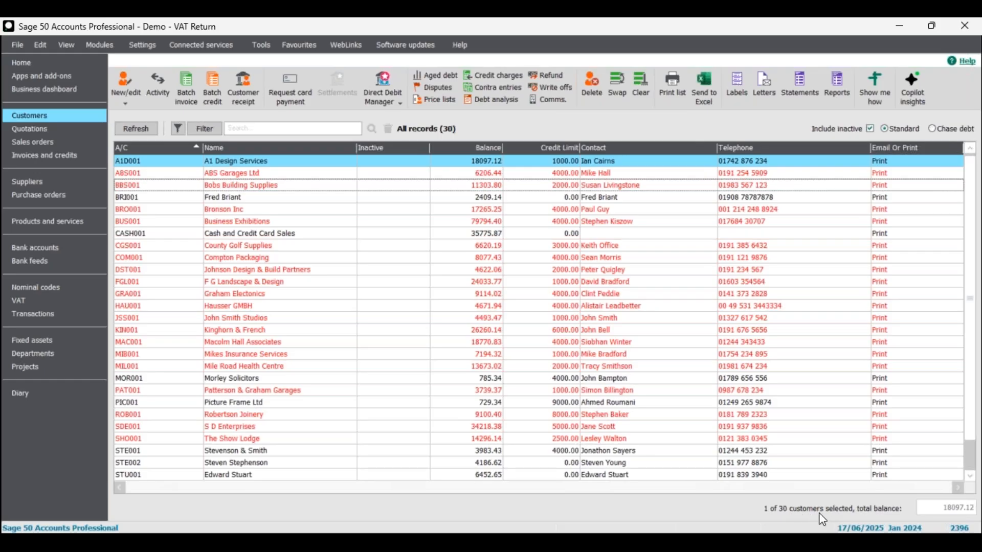
{"action": "left_click", "coordinate": [486, 176]}
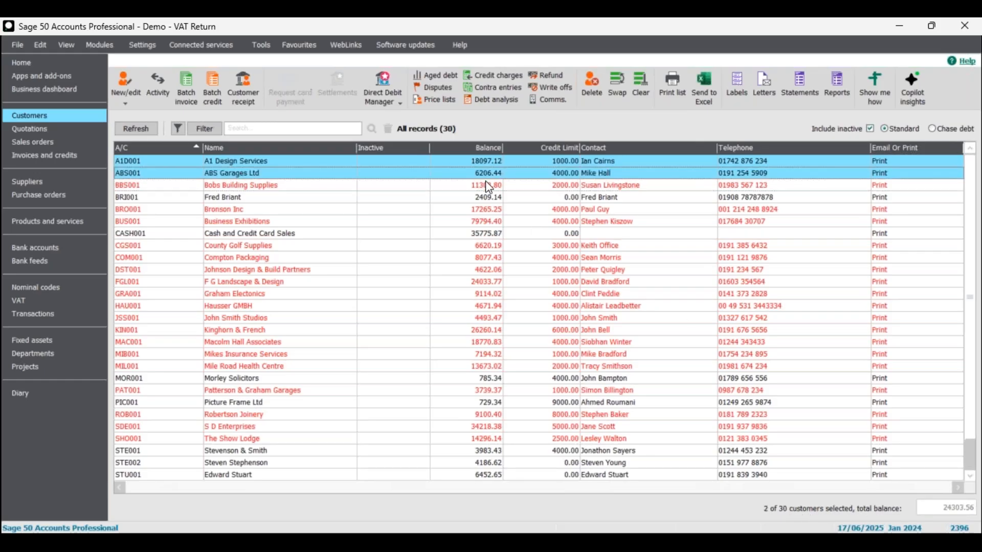
{"action": "left_click", "coordinate": [489, 188]}
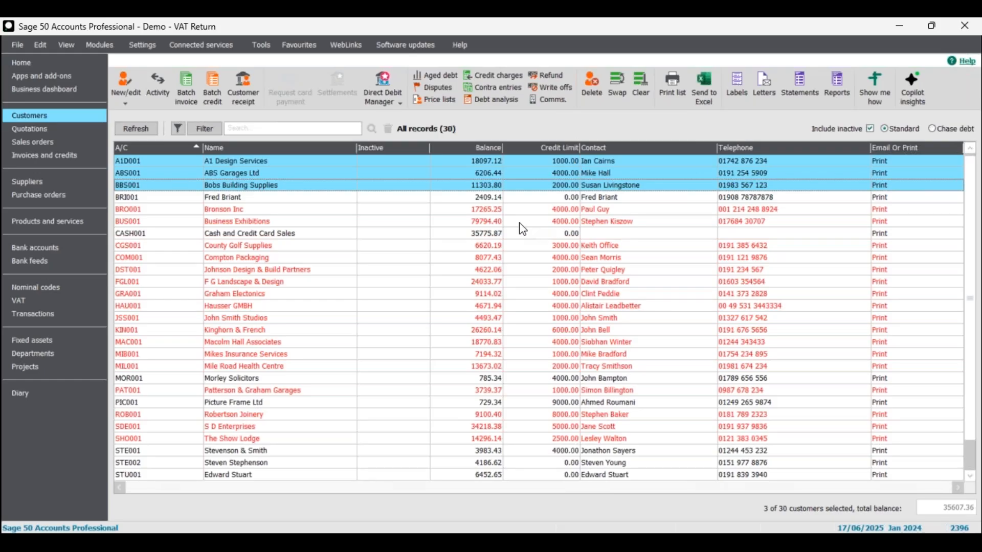
{"action": "left_click", "coordinate": [489, 219]}
{"action": "left_click", "coordinate": [490, 210]}
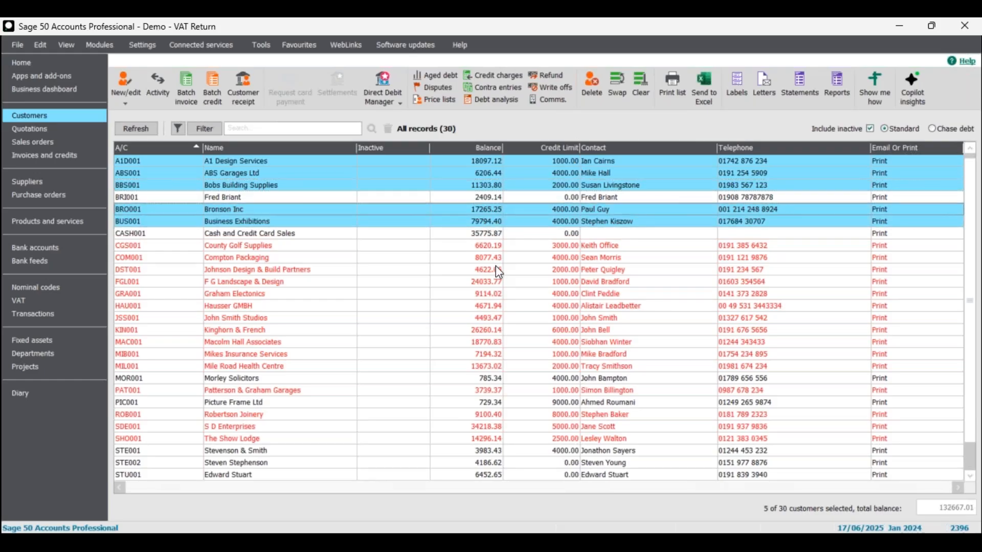
{"action": "left_click", "coordinate": [494, 245]}
{"action": "left_click", "coordinate": [496, 257]}
{"action": "left_click", "coordinate": [498, 270]}
{"action": "left_click", "coordinate": [499, 282]}
{"action": "left_click", "coordinate": [499, 294]}
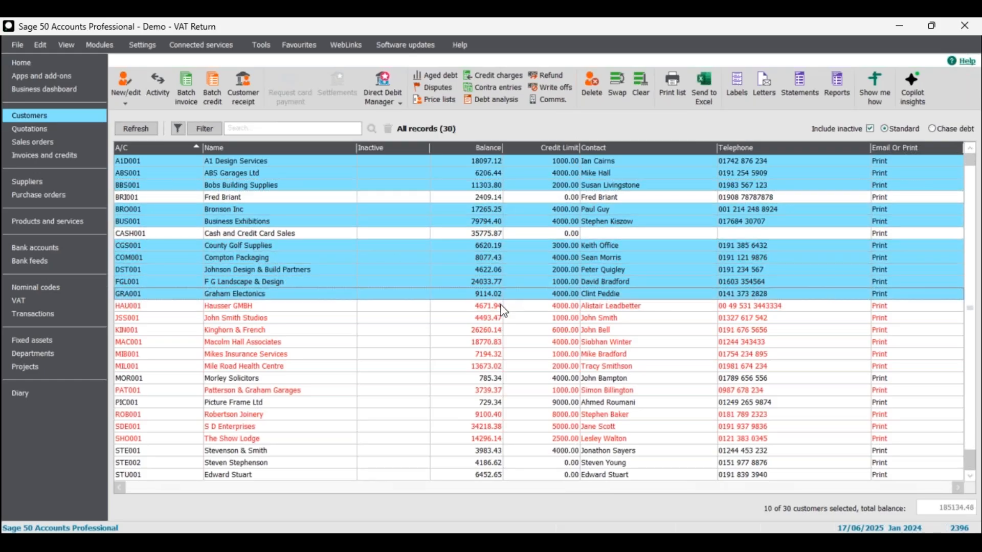
{"action": "left_click", "coordinate": [499, 306]}
{"action": "left_click", "coordinate": [499, 318]}
{"action": "left_click", "coordinate": [499, 330]}
{"action": "left_click", "coordinate": [499, 342]}
{"action": "left_click", "coordinate": [500, 354]}
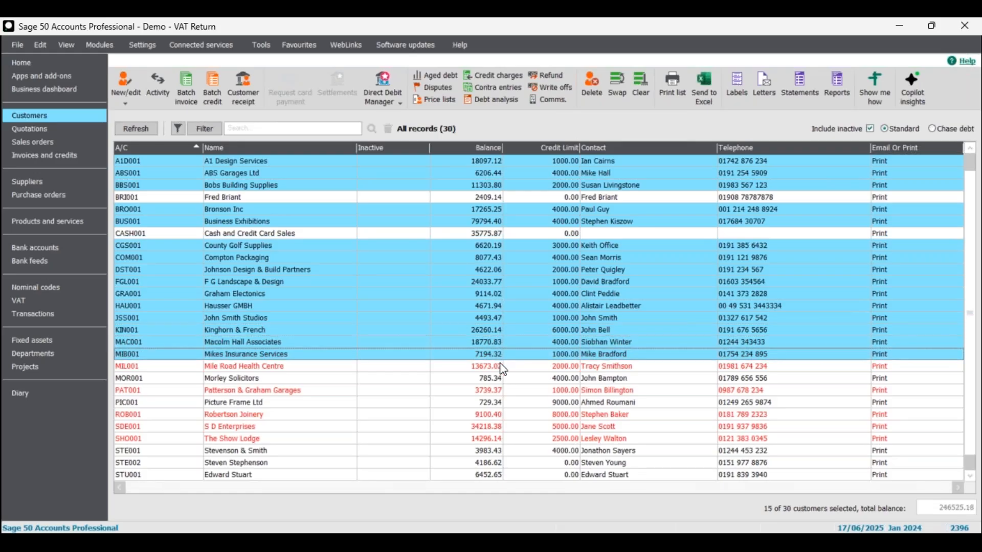
{"action": "left_click", "coordinate": [500, 366]}
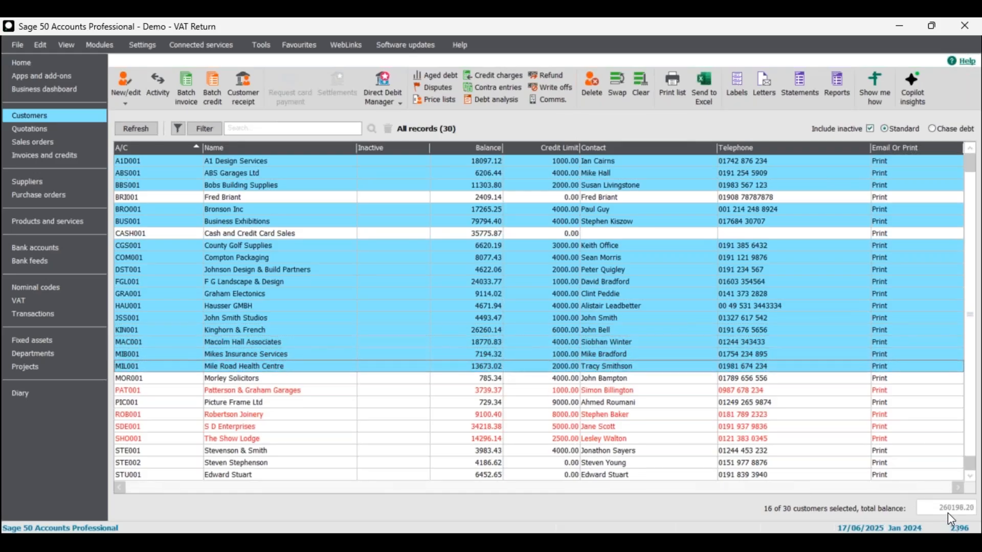
Deselect the accounts in reverse from MIL001 back to A1D001, leaving none selected
{"action": "left_click", "coordinate": [482, 367]}
{"action": "left_click", "coordinate": [487, 354]}
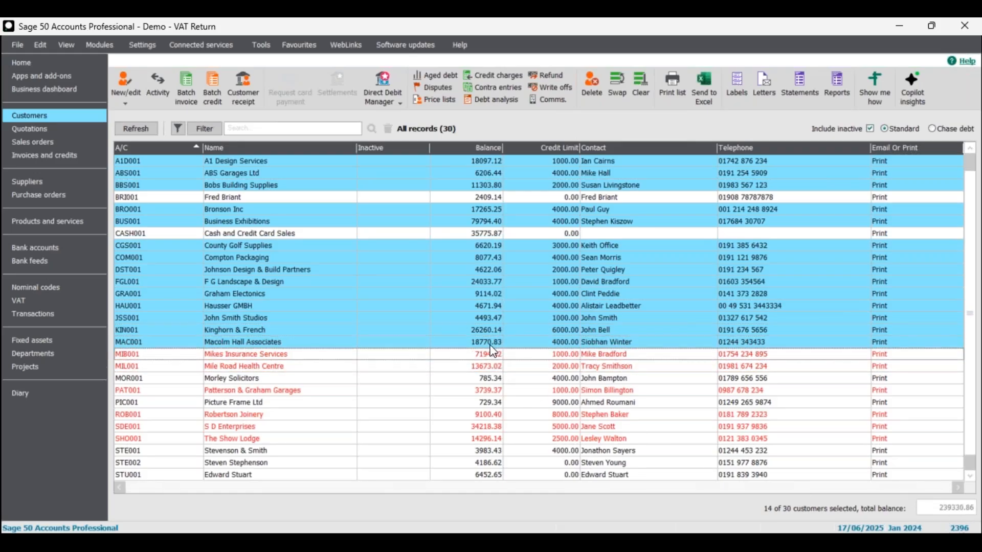
{"action": "left_click", "coordinate": [491, 342]}
{"action": "left_click", "coordinate": [495, 330]}
{"action": "left_click", "coordinate": [496, 318]}
{"action": "left_click", "coordinate": [496, 306]}
{"action": "left_click", "coordinate": [497, 294]}
{"action": "left_click", "coordinate": [498, 282]}
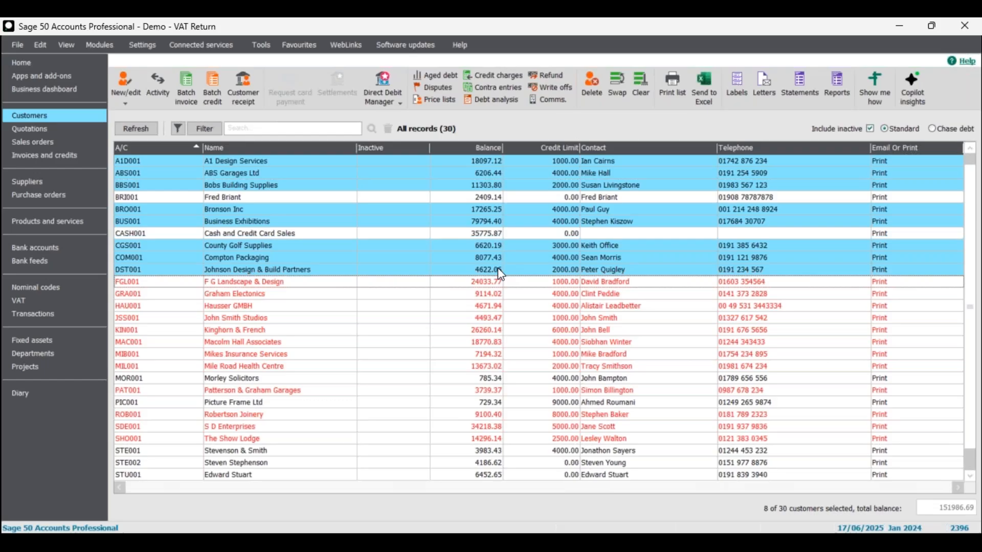
{"action": "left_click", "coordinate": [498, 270]}
{"action": "left_click", "coordinate": [497, 258]}
{"action": "left_click", "coordinate": [497, 246]}
{"action": "left_click", "coordinate": [497, 222]}
{"action": "left_click", "coordinate": [498, 210]}
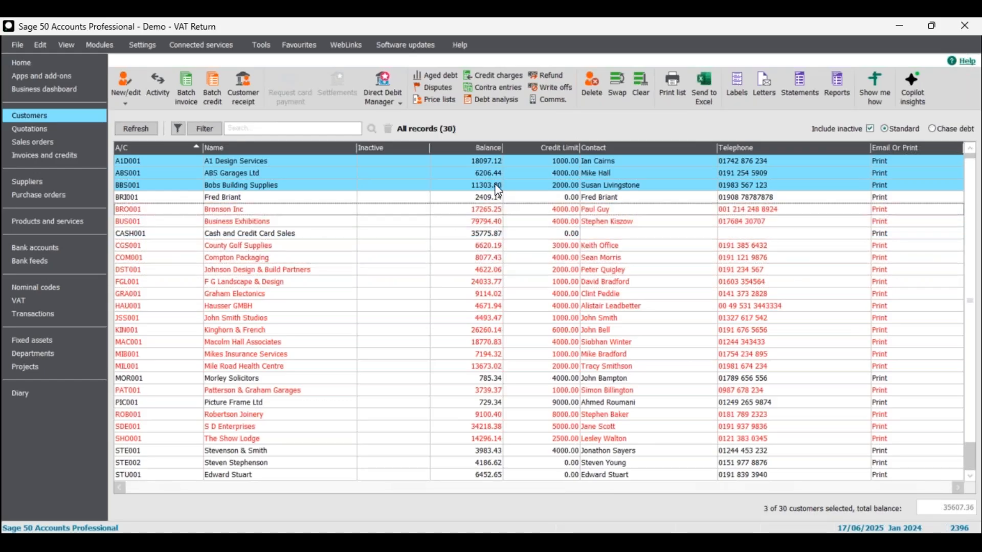
{"action": "left_click", "coordinate": [500, 185]}
{"action": "left_click", "coordinate": [502, 173]}
{"action": "left_click", "coordinate": [499, 163]}
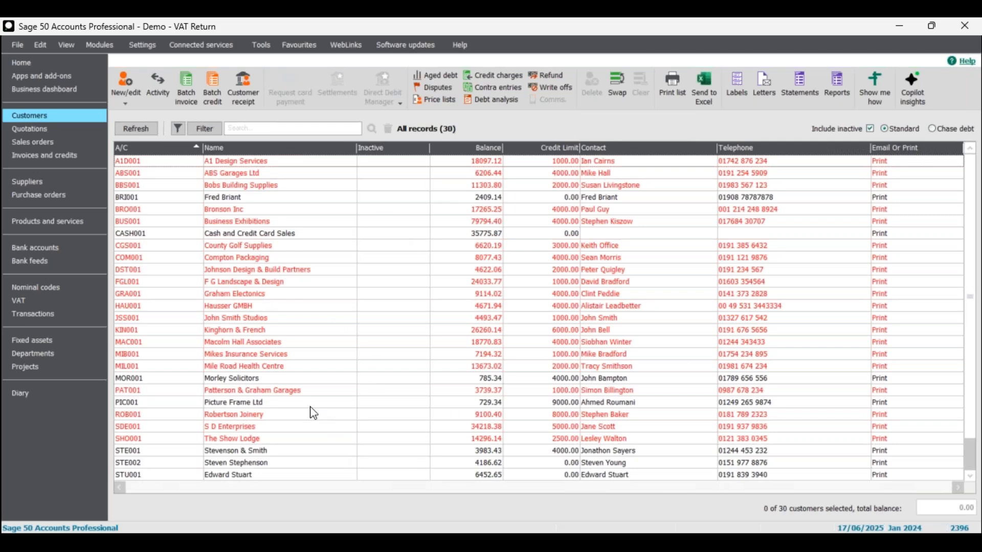
{"action": "left_click", "coordinate": [319, 391]}
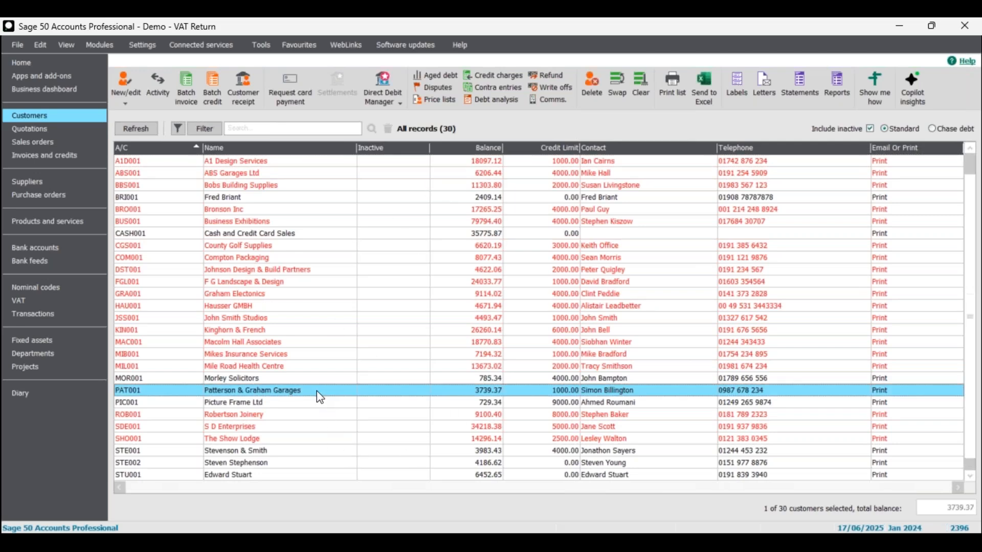
{"action": "left_click", "coordinate": [463, 391]}
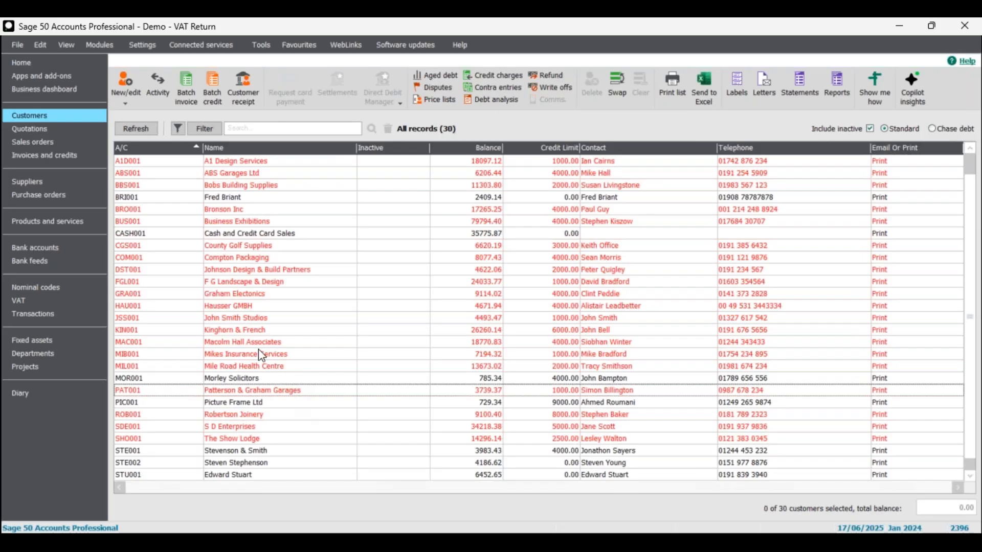
{"action": "left_click", "coordinate": [233, 200]}
{"action": "left_click", "coordinate": [266, 381]}
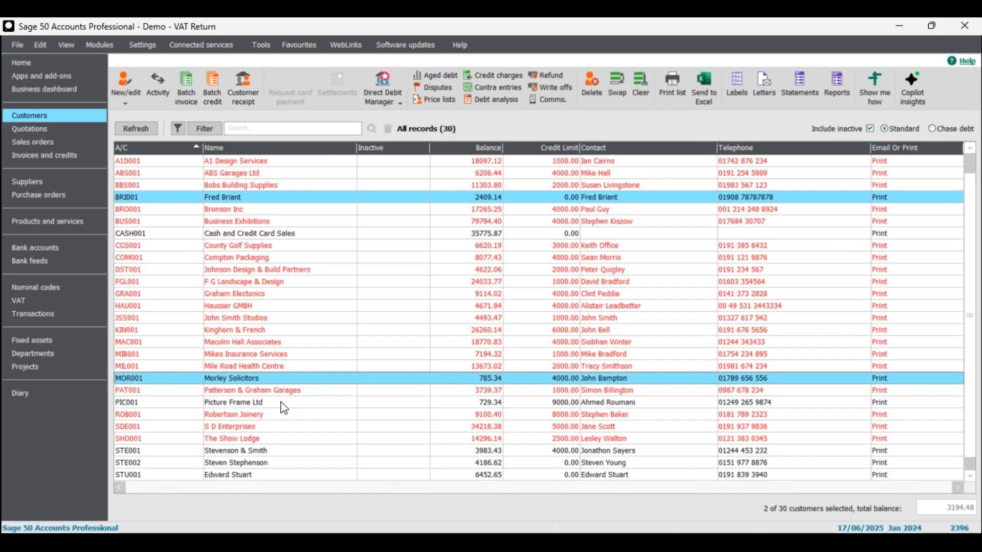
{"action": "left_click", "coordinate": [281, 404]}
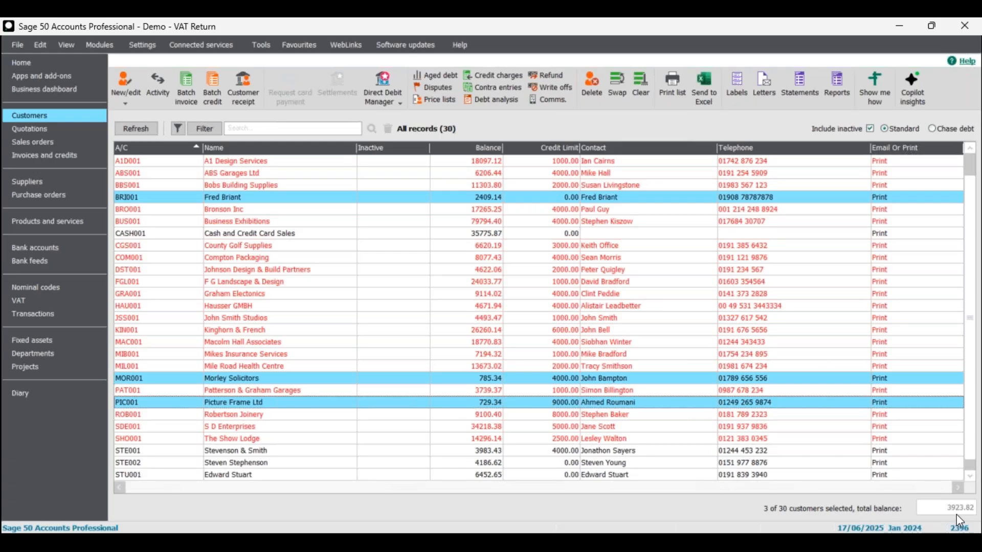
{"action": "left_click", "coordinate": [327, 403]}
{"action": "left_click", "coordinate": [465, 379]}
{"action": "left_click", "coordinate": [460, 198]}
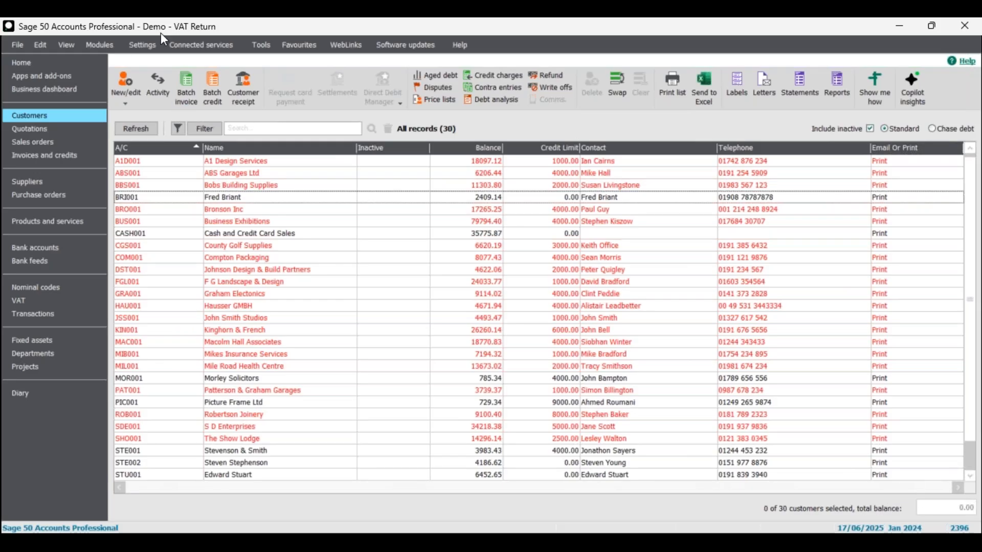
{"action": "left_click", "coordinate": [144, 45]}
Reopen Company Preferences, confirm closing other windows, log on with the password, and show Parameters
{"action": "left_click", "coordinate": [170, 81]}
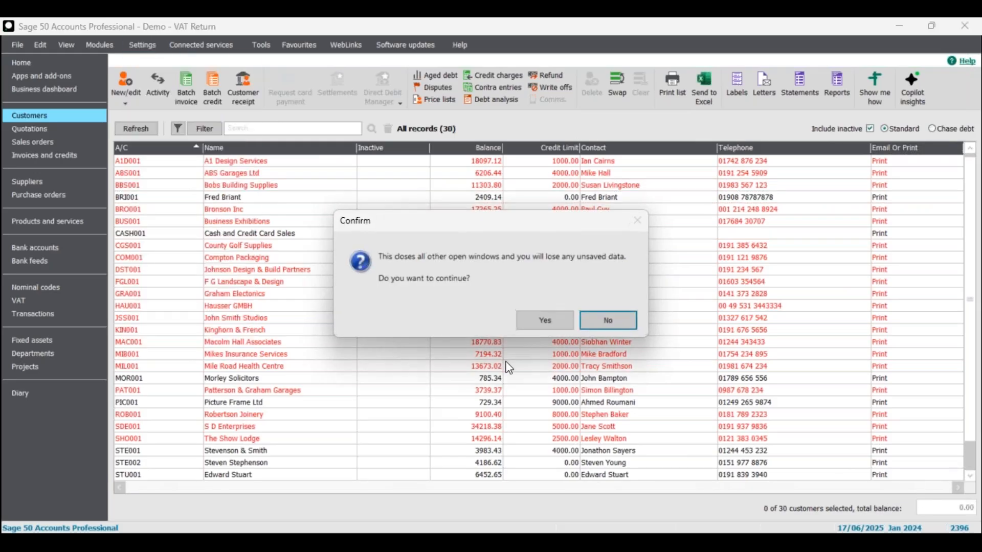
{"action": "left_click", "coordinate": [539, 321]}
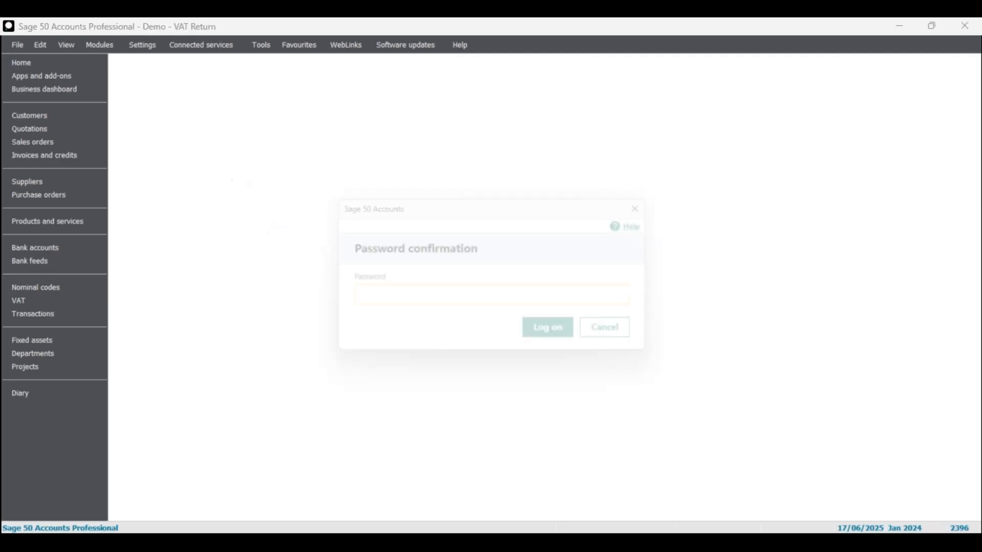
{"action": "type", "text": "••"}
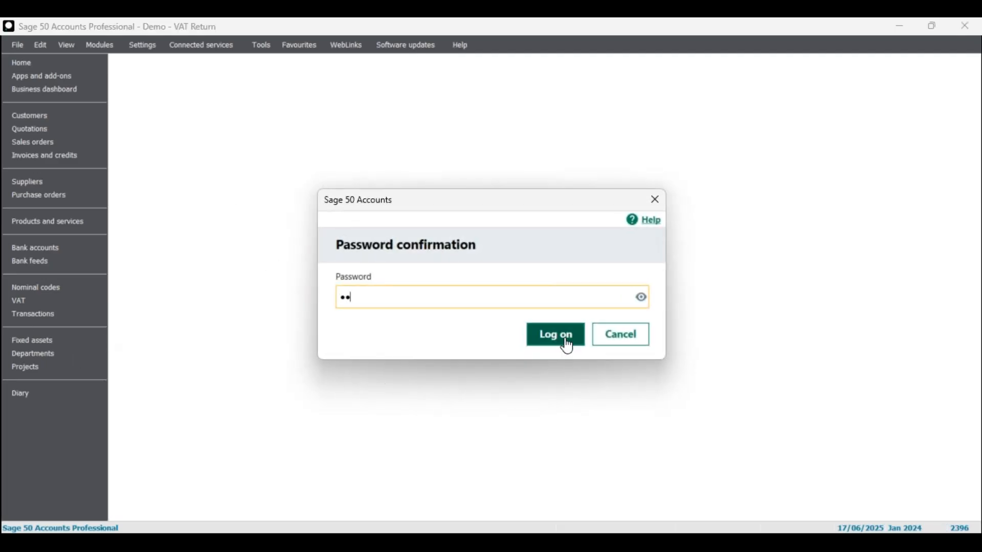
{"action": "left_click", "coordinate": [560, 340]}
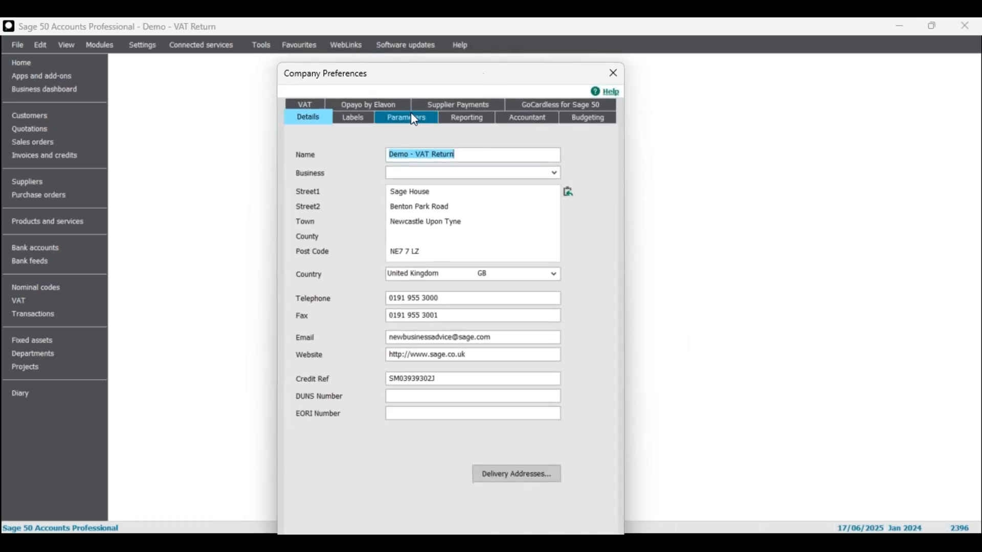
{"action": "left_click", "coordinate": [407, 118]}
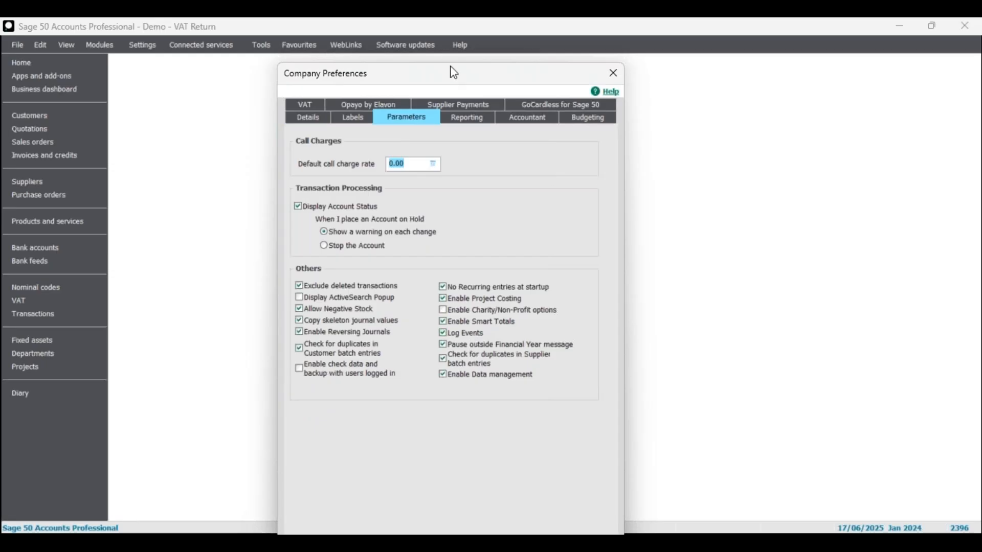
Move the Company Preferences dialog up so its OK and Cancel buttons are visible
{"action": "left_click_drag", "start_coordinate": [457, 78], "coordinate": [462, 42]}
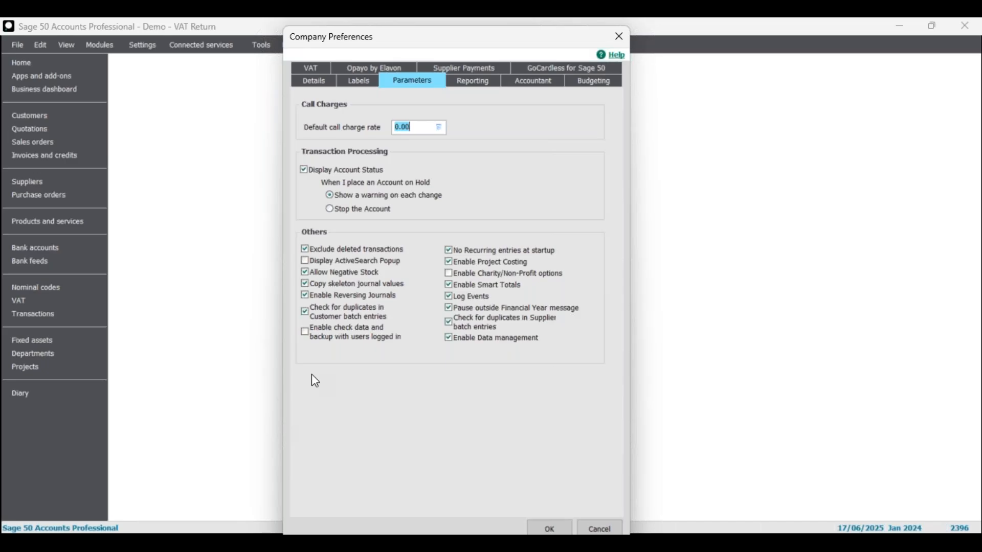
Tick Display ActiveSearch Popup on the Parameters page
{"action": "left_click", "coordinate": [305, 264]}
Review the company VAT details on the VAT tab, then cancel Company Preferences without saving
{"action": "left_click", "coordinate": [312, 69]}
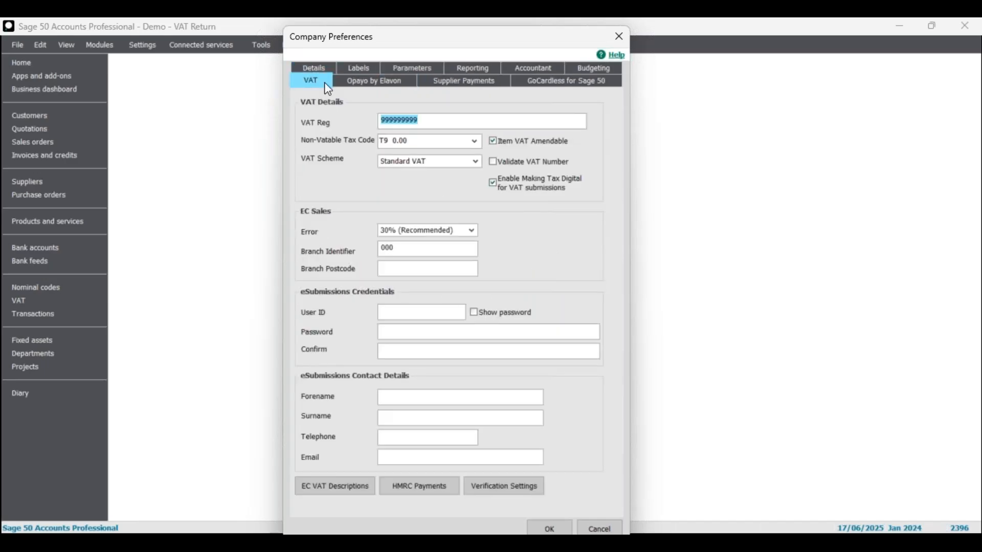
{"action": "left_click_drag", "start_coordinate": [428, 38], "coordinate": [427, 31]}
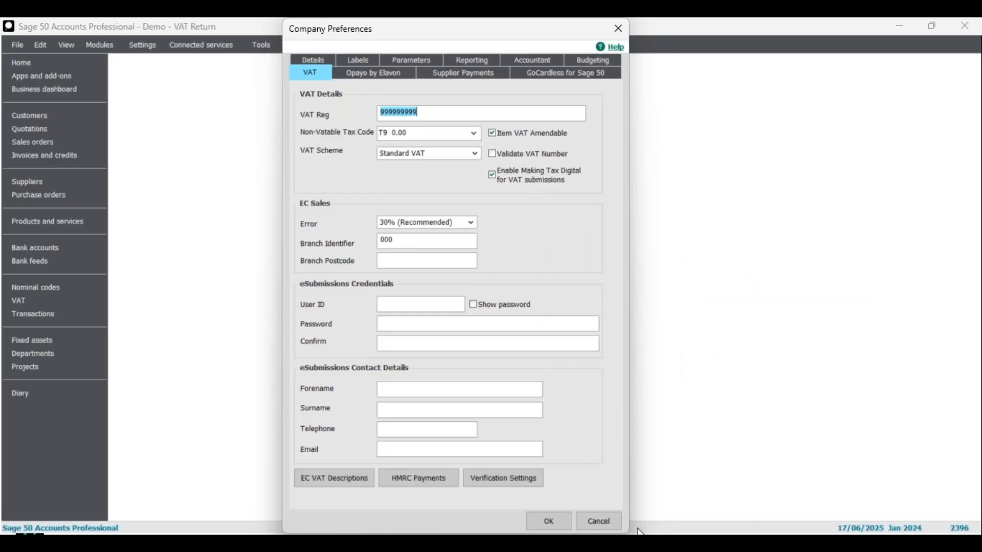
{"action": "left_click", "coordinate": [598, 521]}
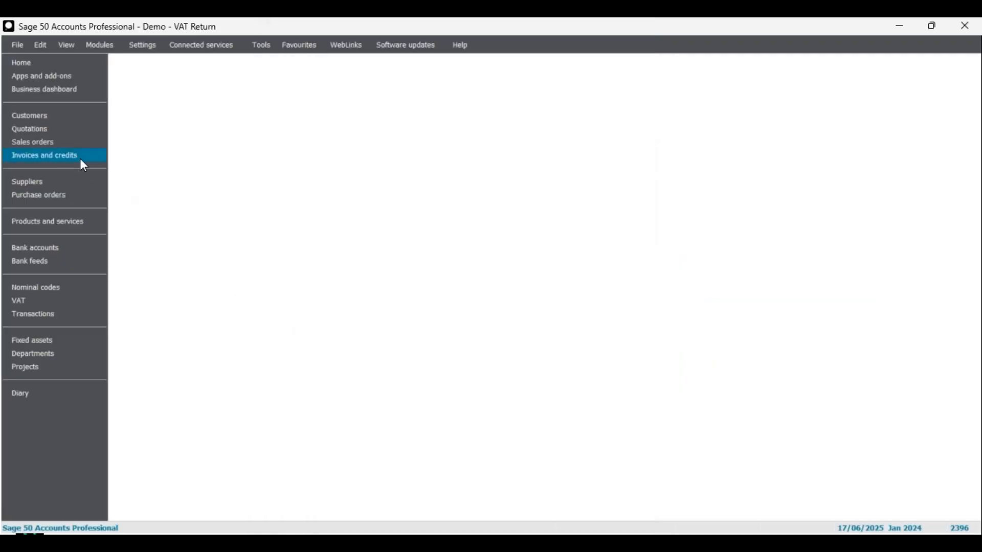
Open the Customers list and select then deselect the ABS001 and A1D001 accounts
{"action": "left_click", "coordinate": [69, 116]}
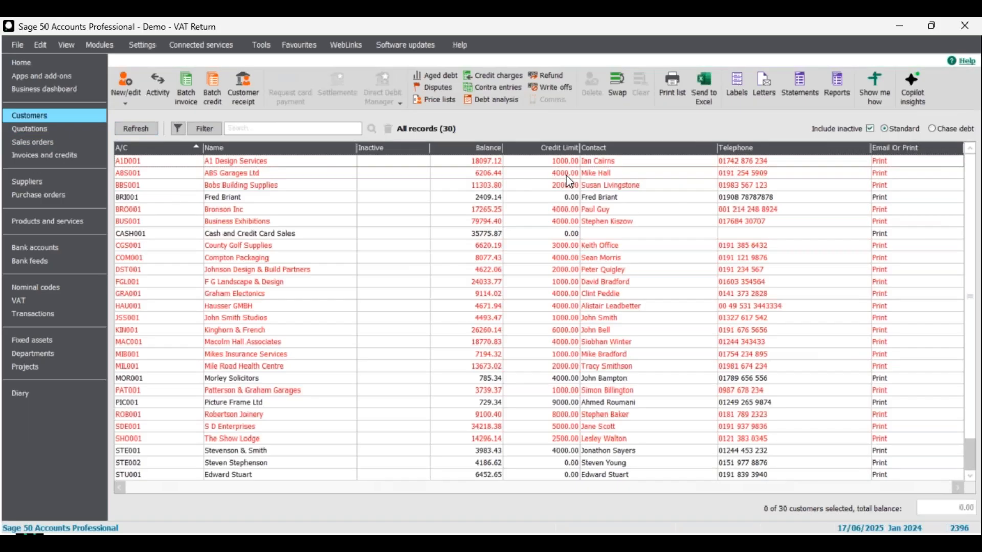
{"action": "left_click", "coordinate": [482, 175]}
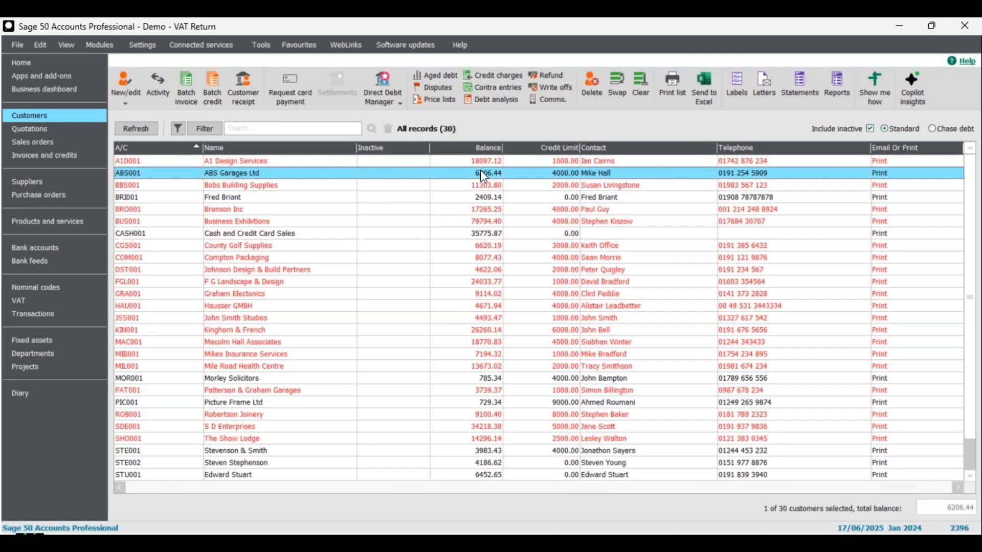
{"action": "left_click", "coordinate": [481, 163]}
{"action": "left_click", "coordinate": [482, 173]}
{"action": "left_click", "coordinate": [483, 163]}
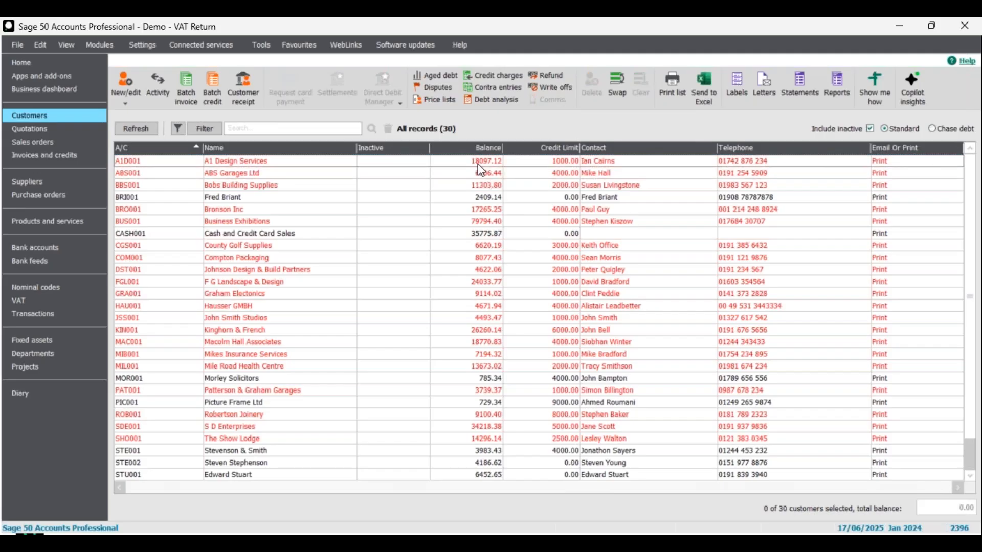